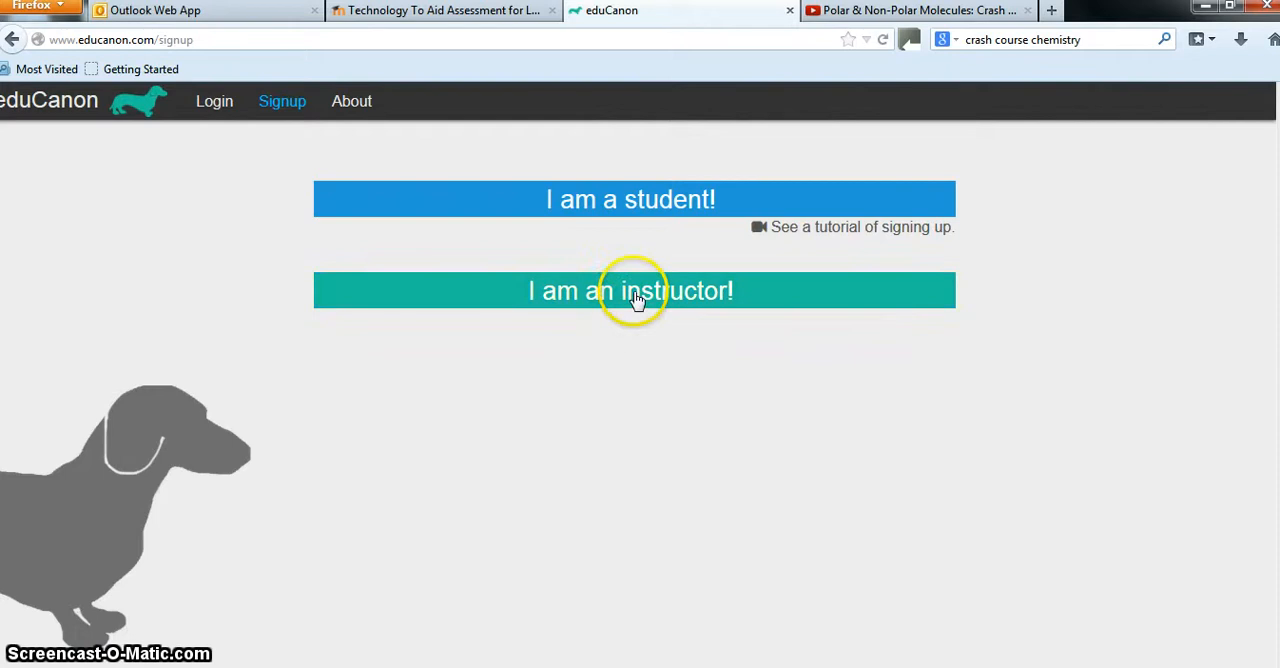
Open the instructor sign-up form and look over its e-mail and password fields
click(636, 300)
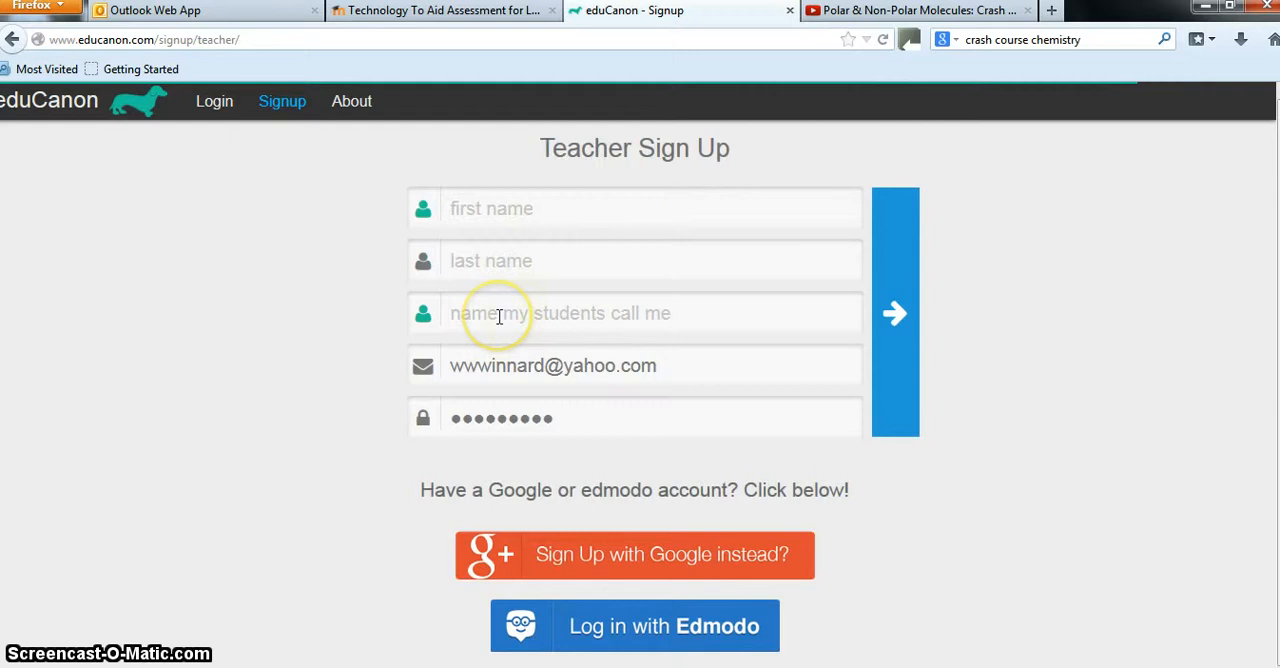
click(514, 370)
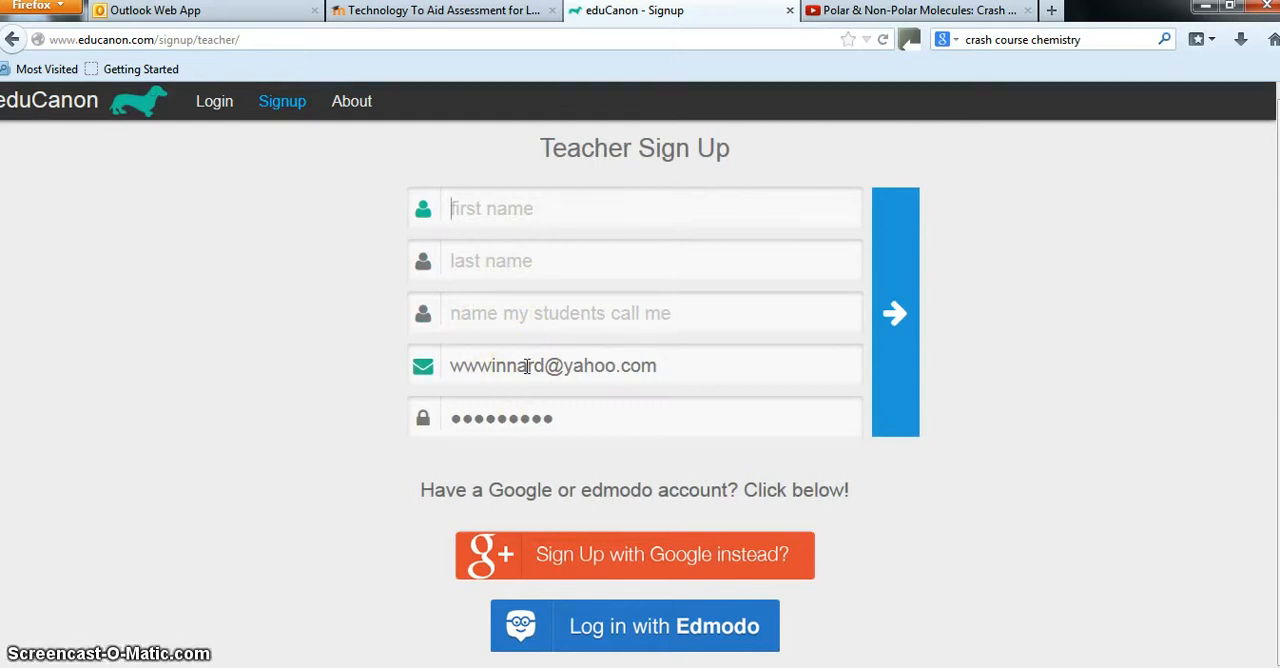
click(525, 432)
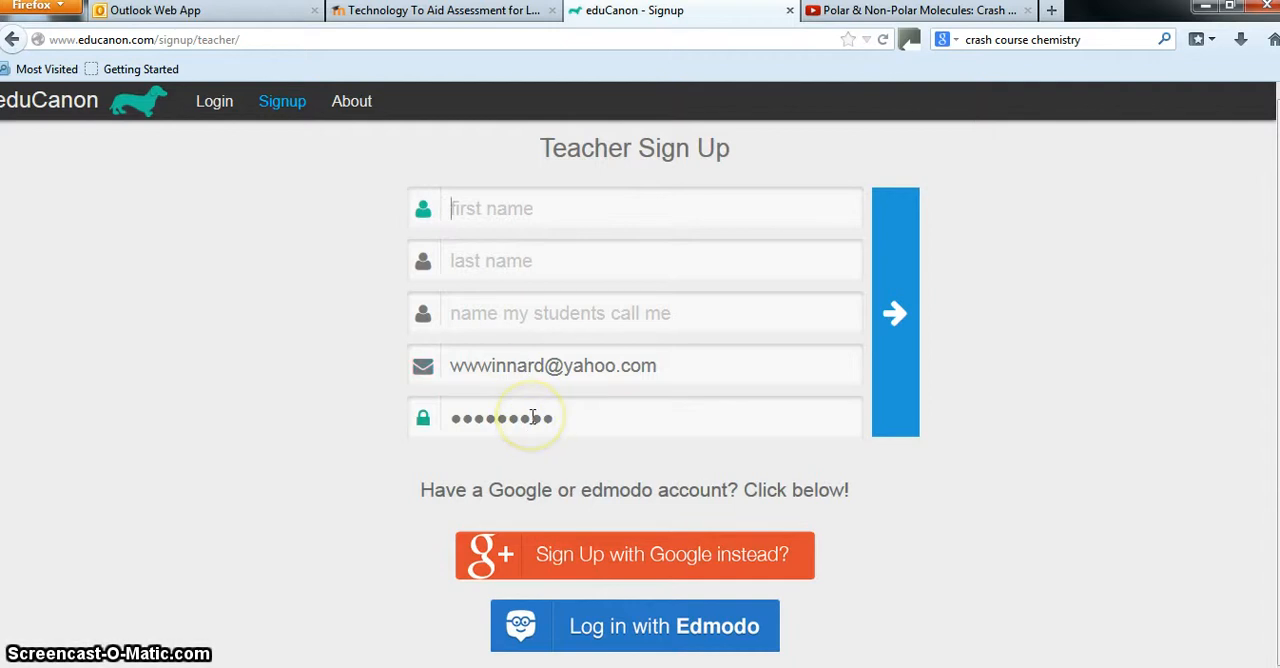
click(350, 322)
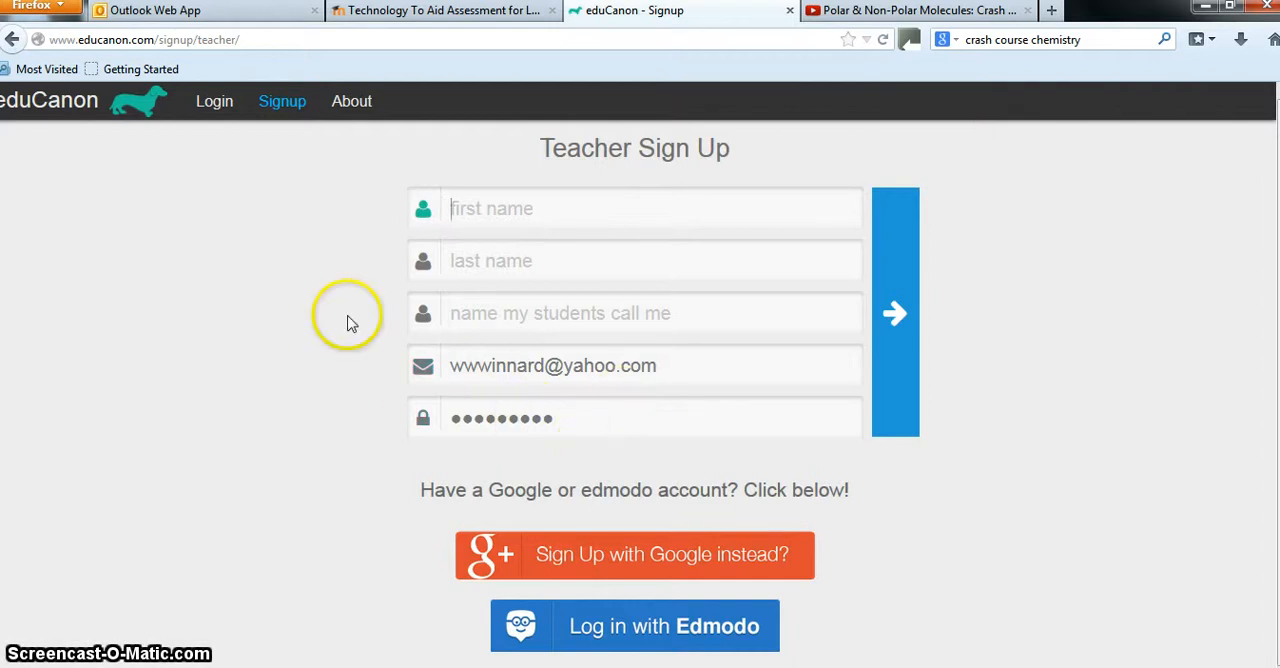
Log in to the existing eduCanon account by signing in with Google
click(215, 105)
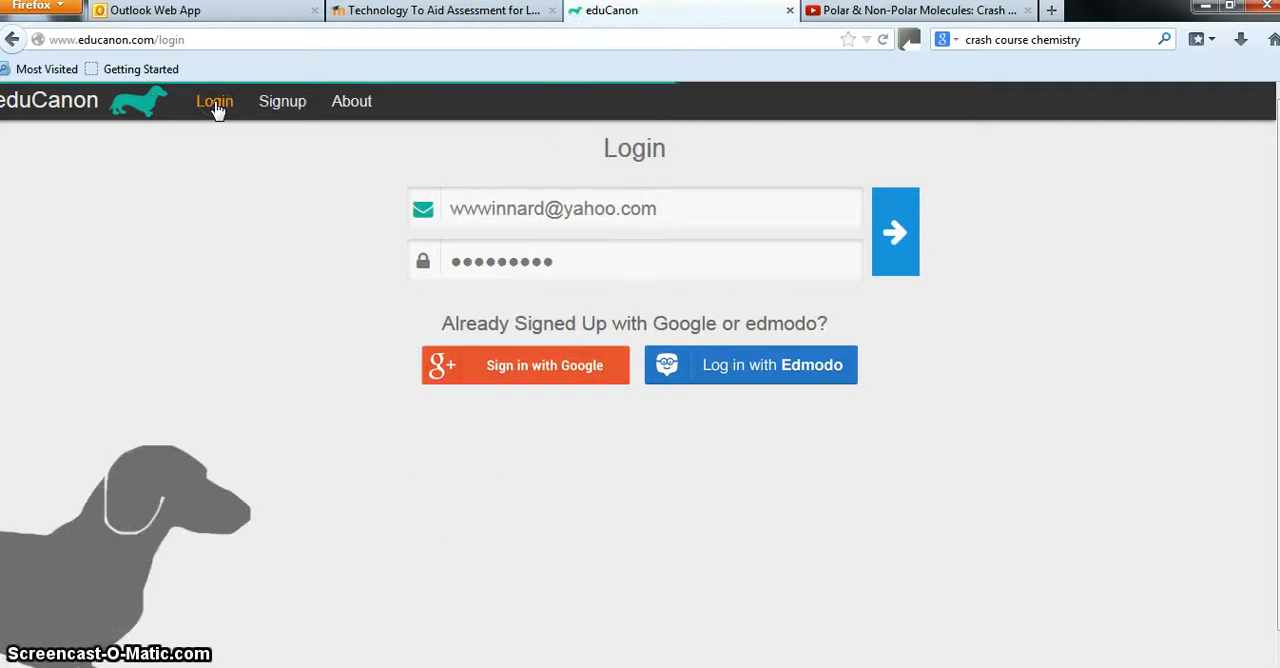
click(541, 379)
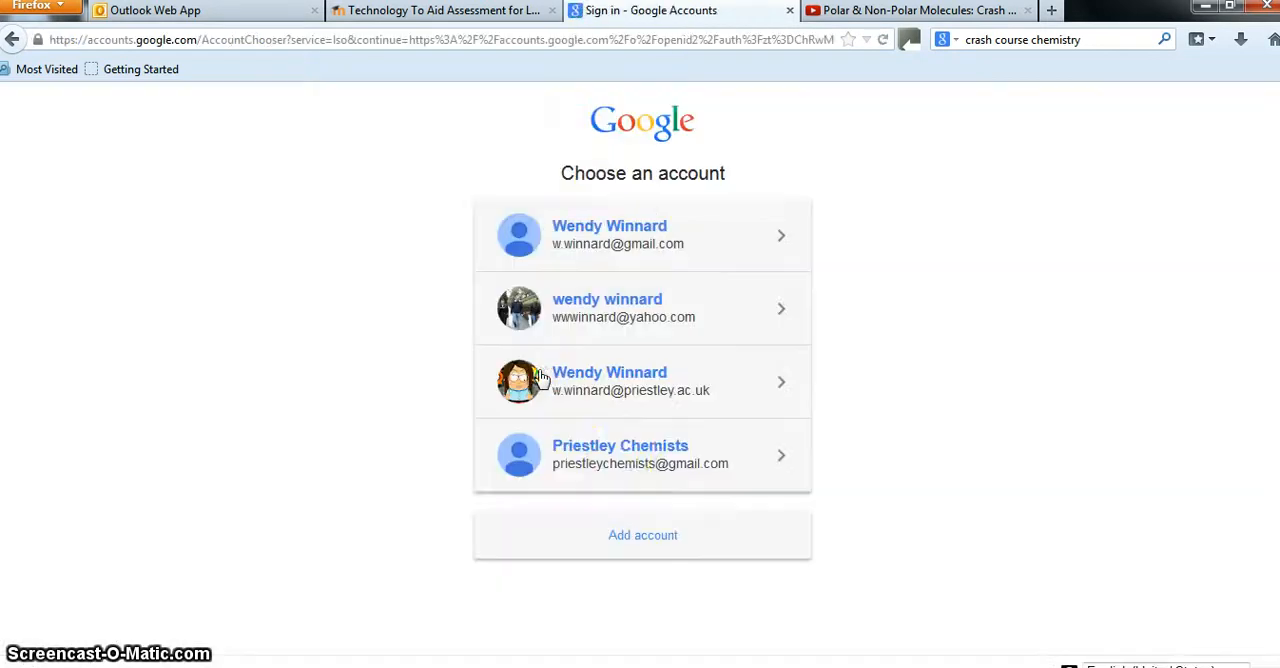
click(622, 455)
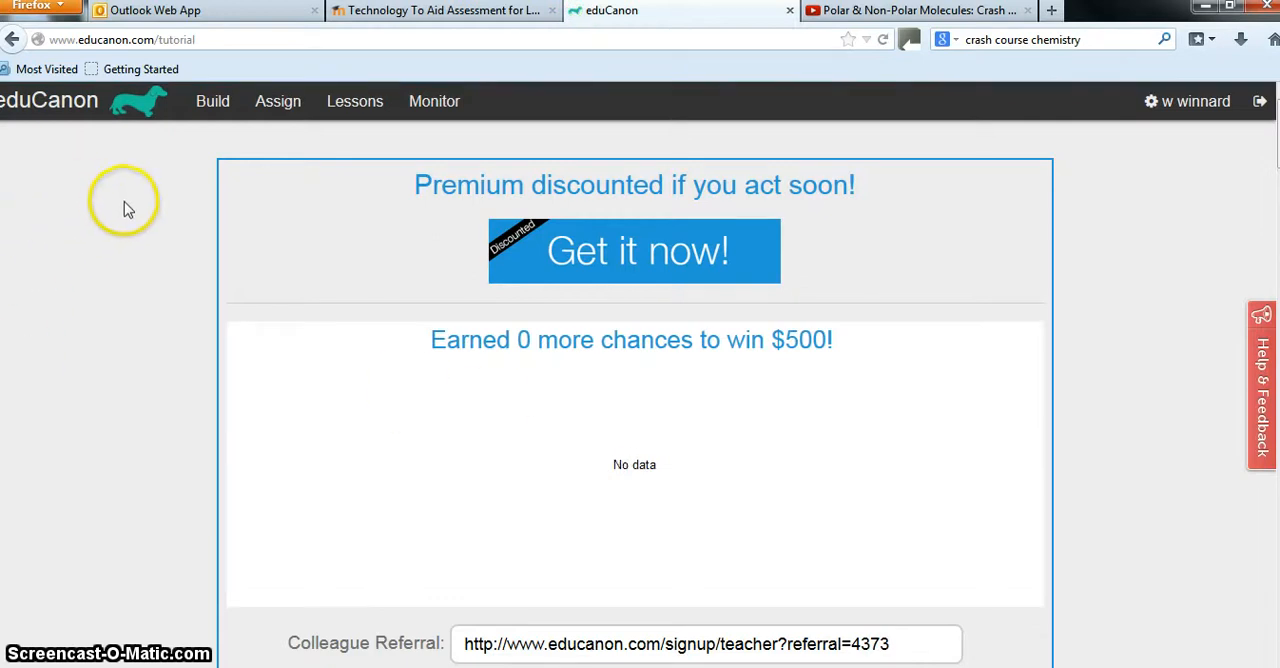
Start building a new lesson and title it "Intermolecular forces"
click(213, 101)
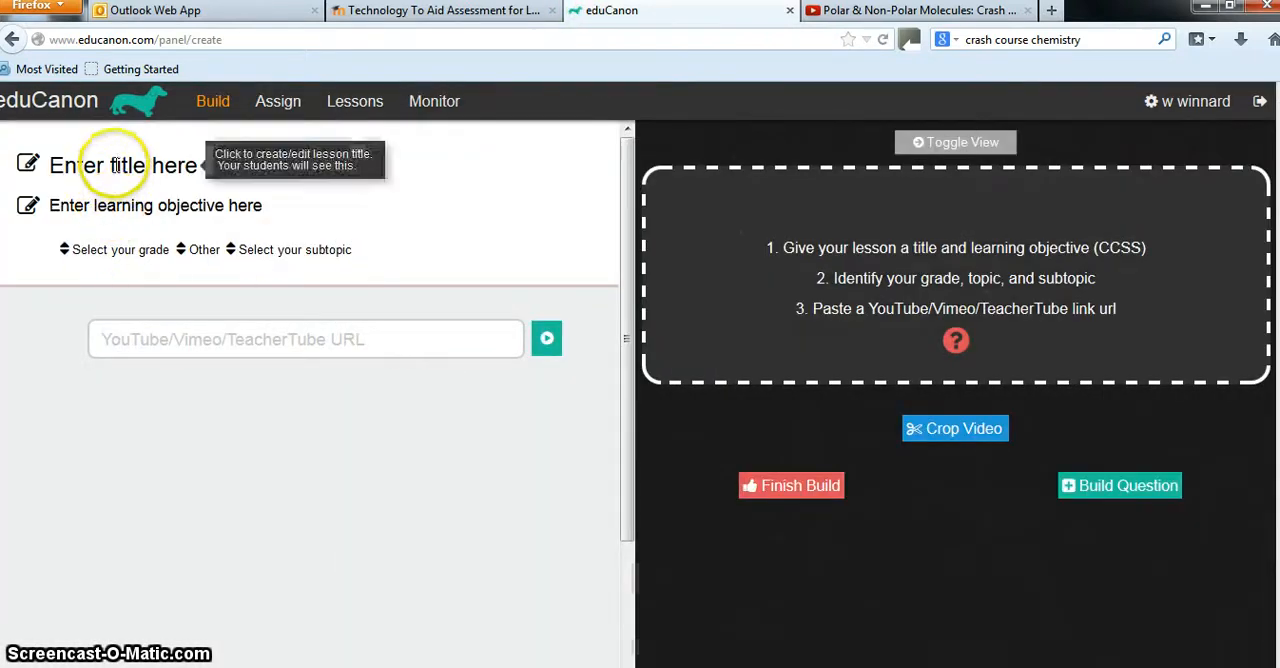
click(115, 167)
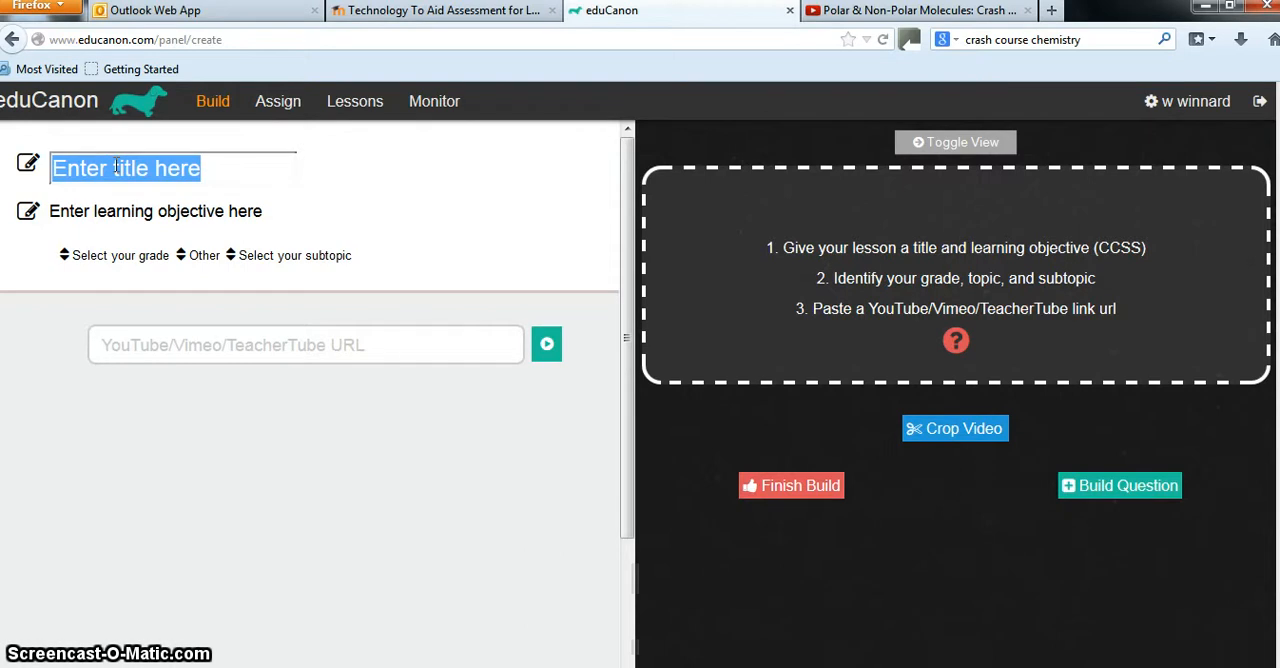
text(Int)
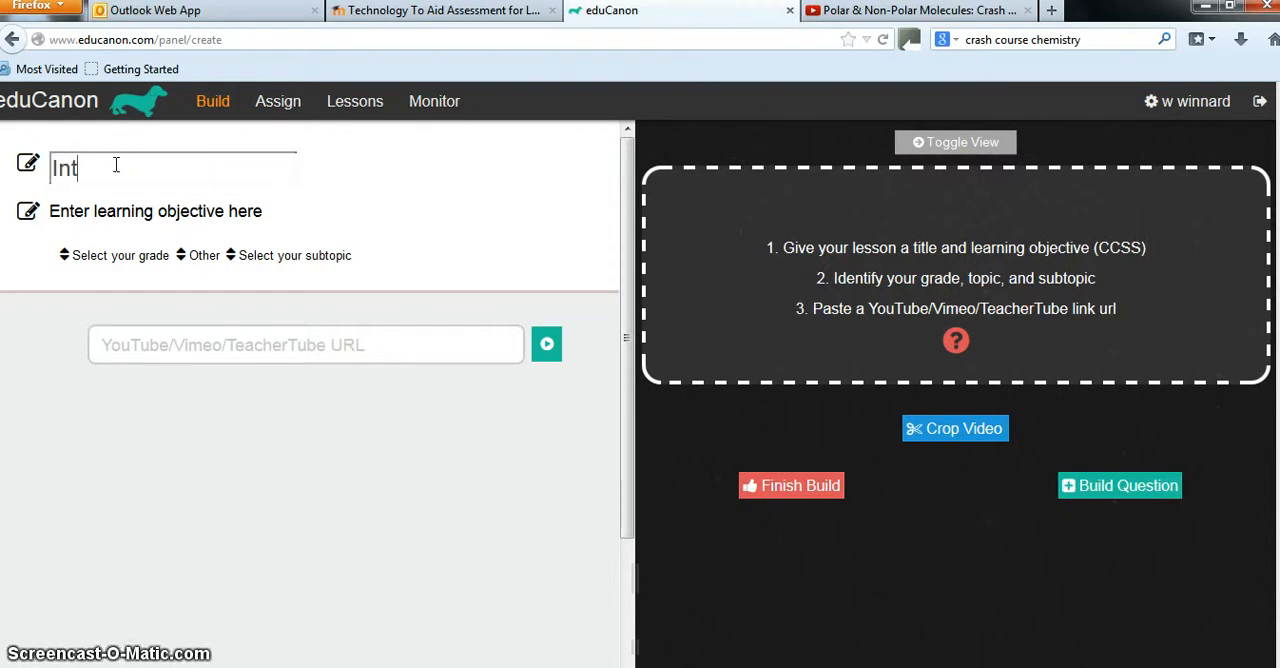
text(ermolecular f)
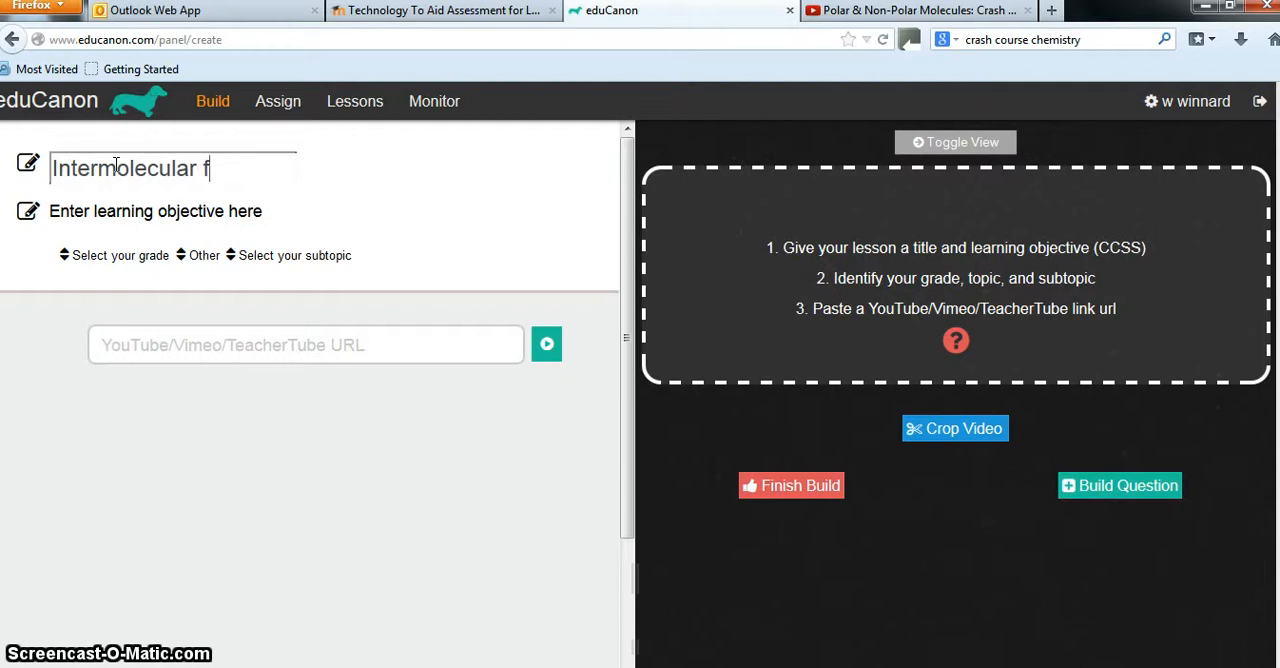
text(orces)
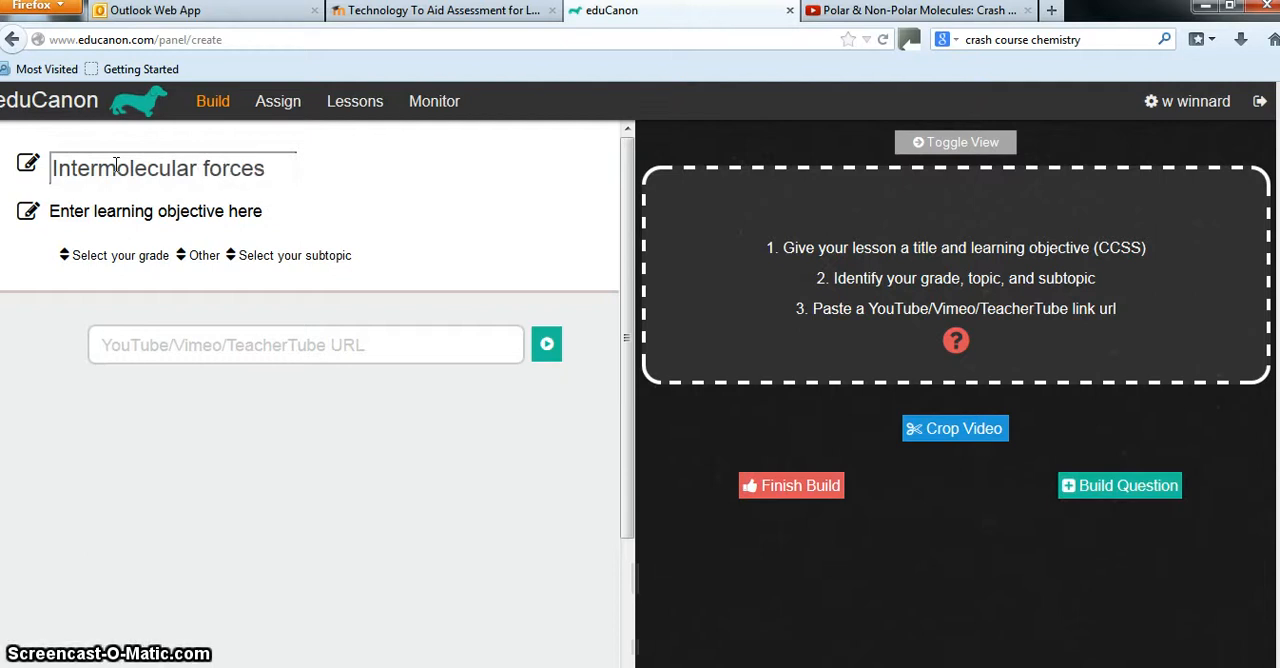
key(Return)
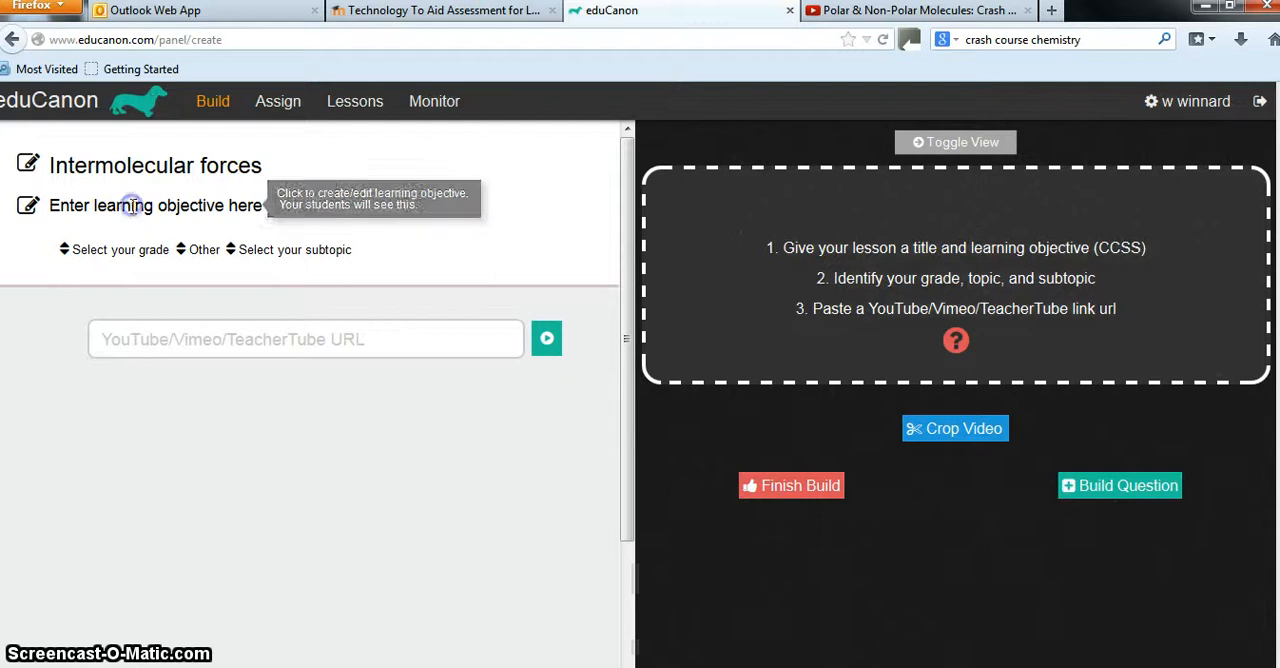
Set the lesson's learning objective to "to know all there is about IMF"
drag(266, 206, 26, 200)
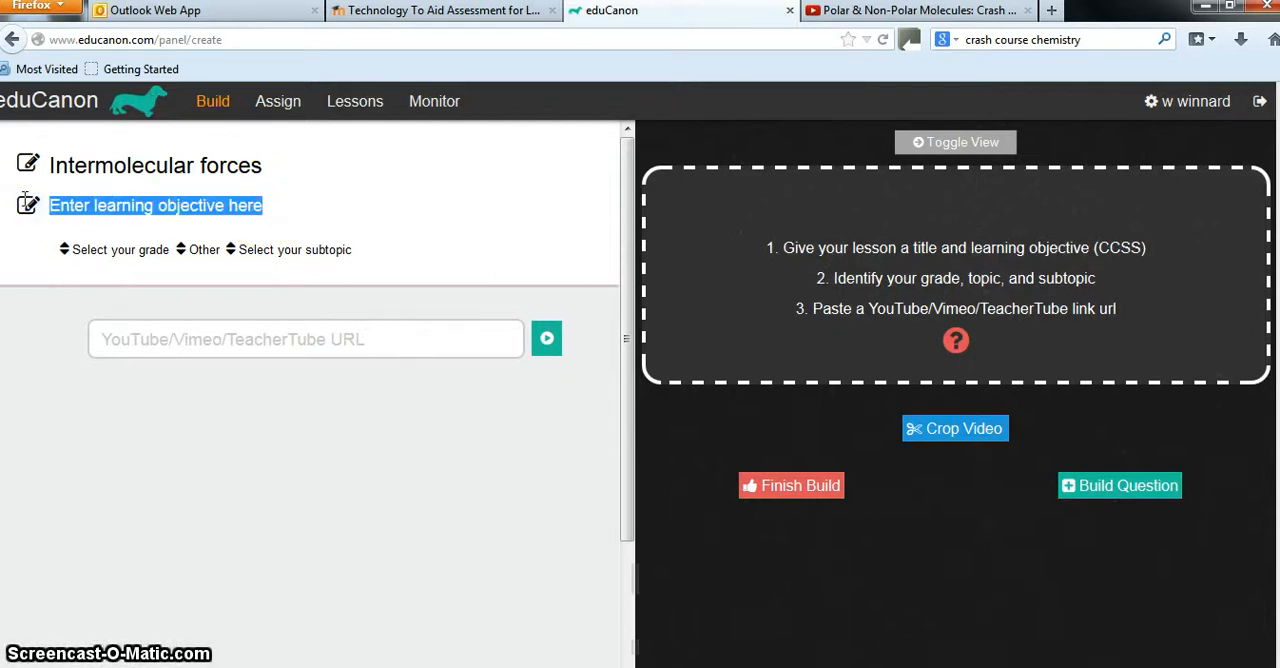
scroll(25, 198, down, 3)
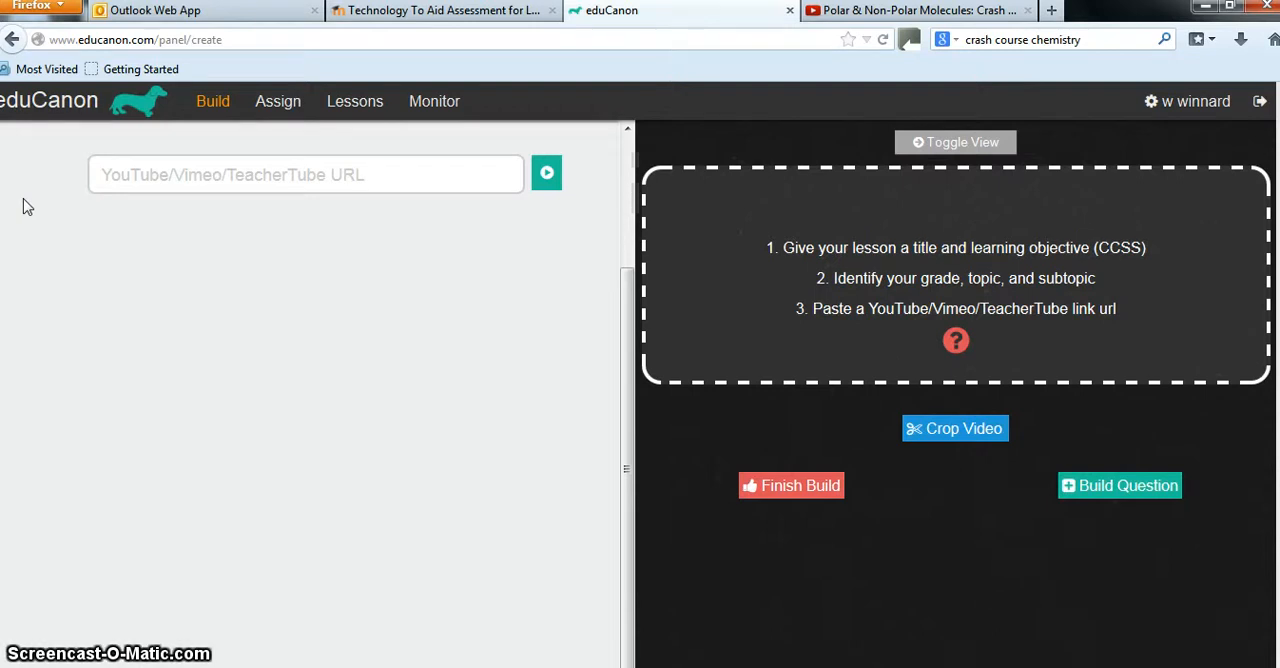
scroll(197, 236, up, 3)
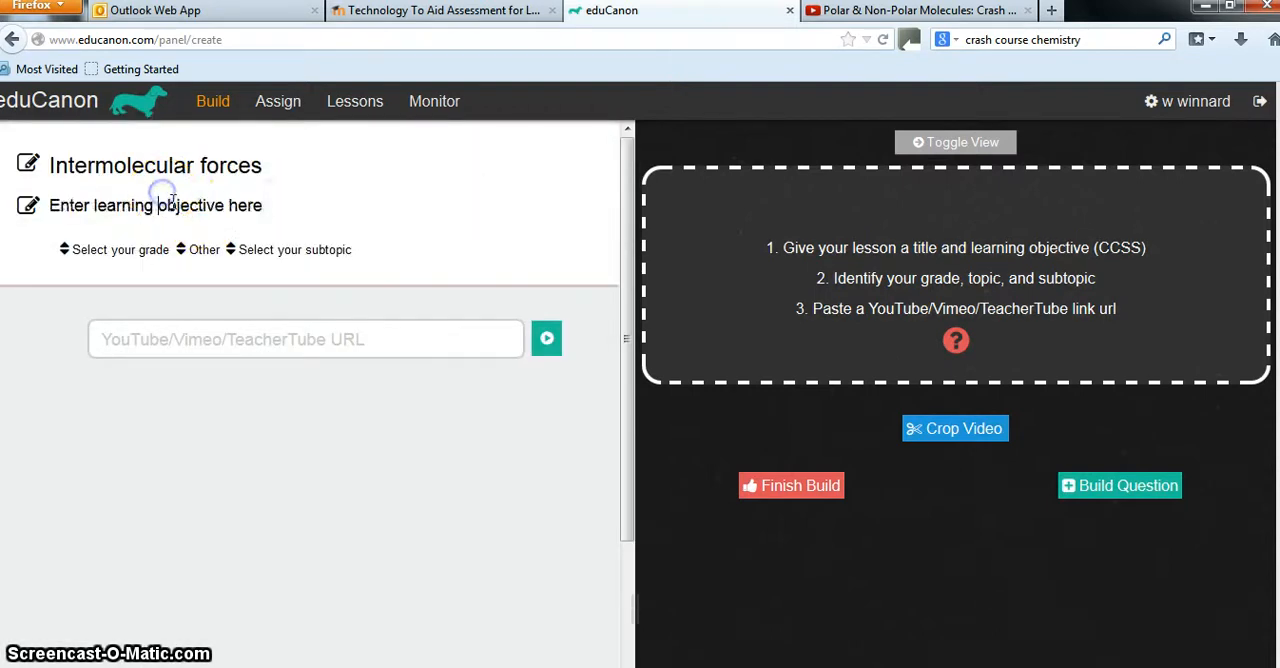
click(180, 205)
text(to know all there)
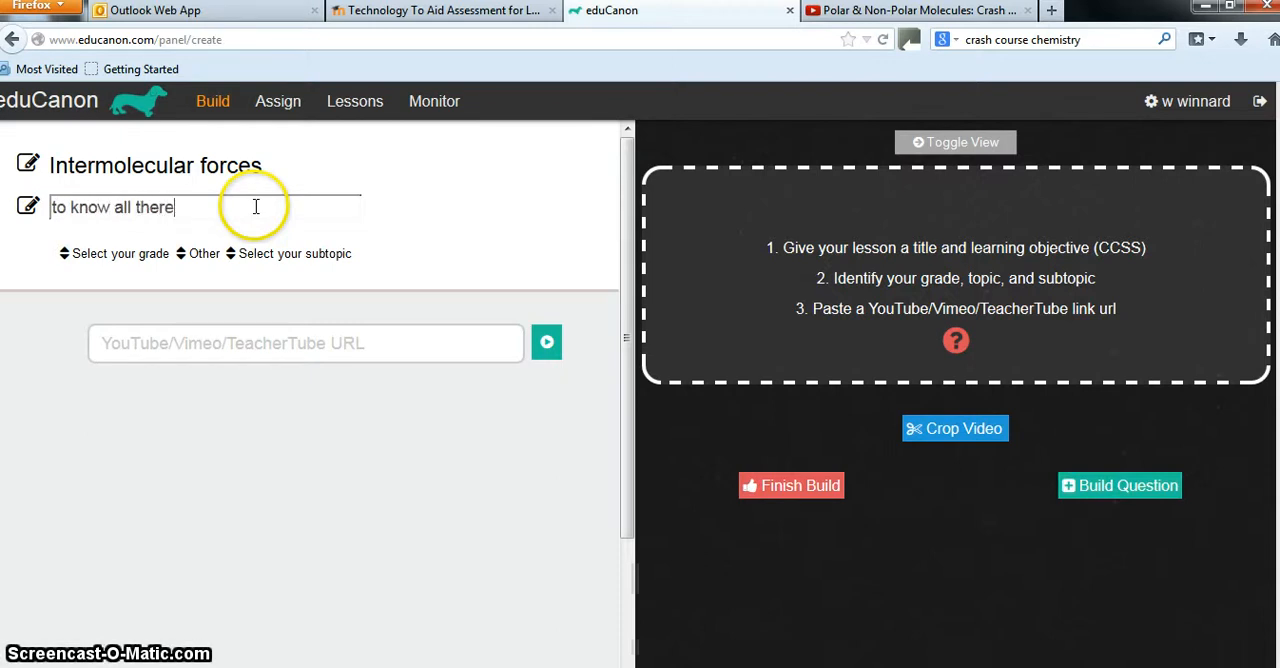
text( is about I)
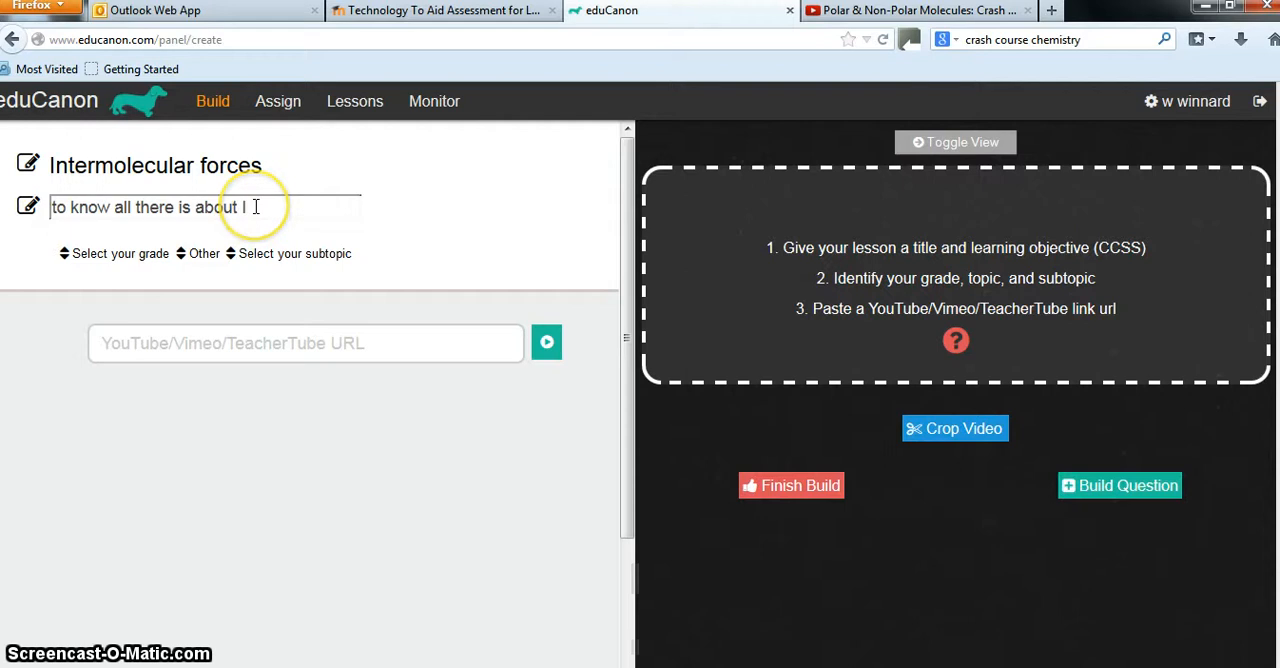
text(M)
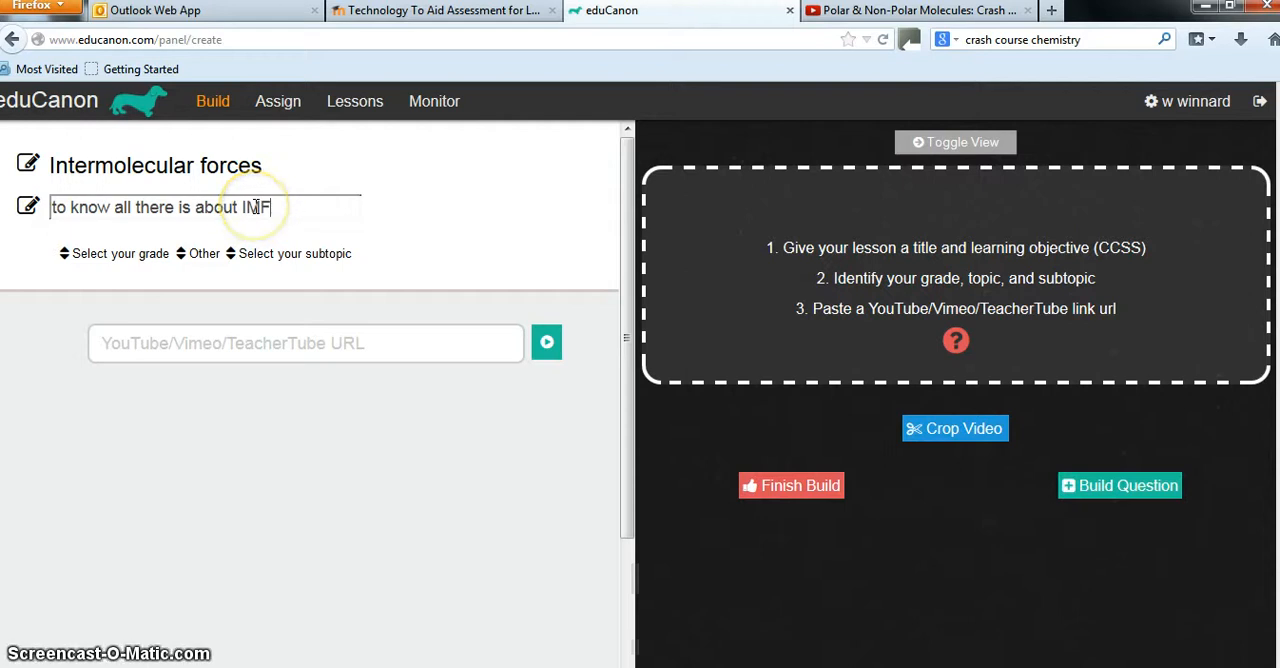
text(F)
click(130, 262)
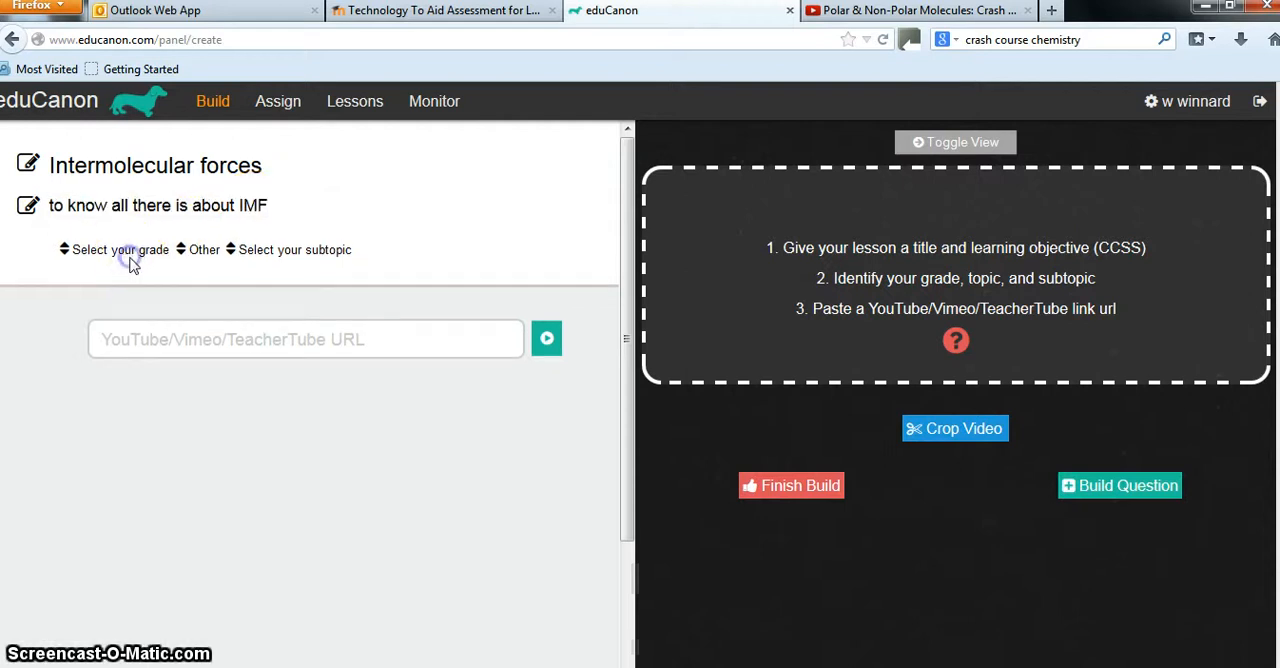
Classify the lesson with grade Other, topic Science and subtopic Chemistry
click(130, 256)
click(106, 336)
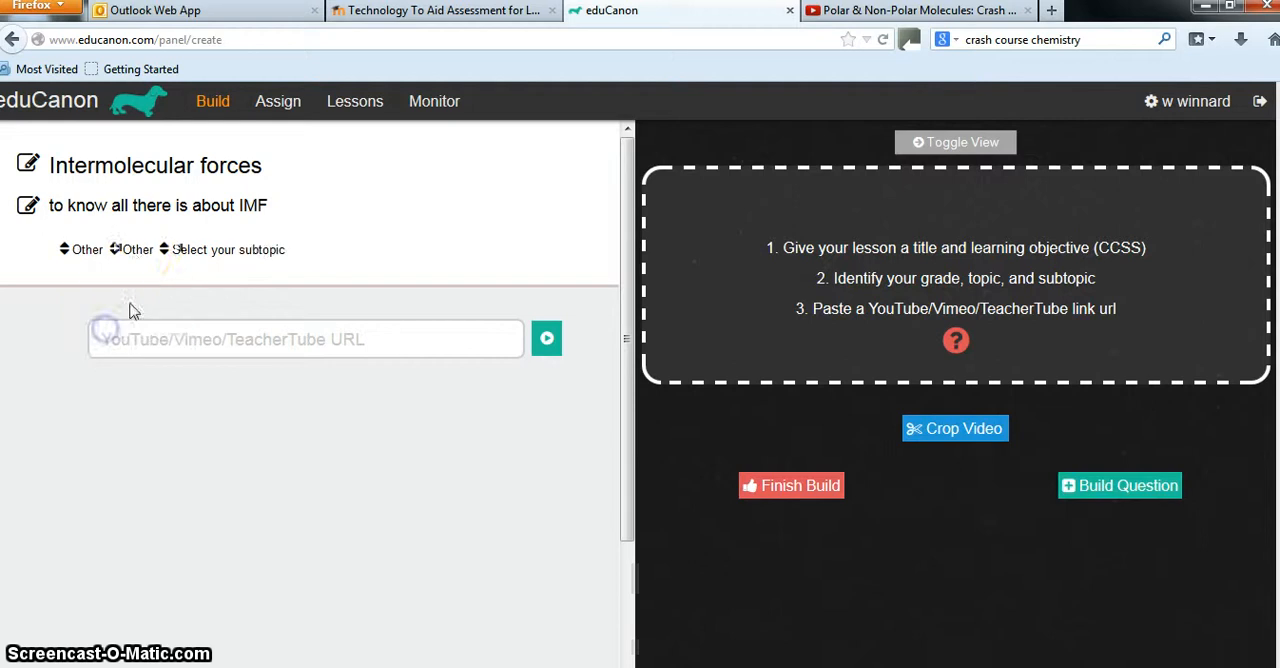
click(140, 264)
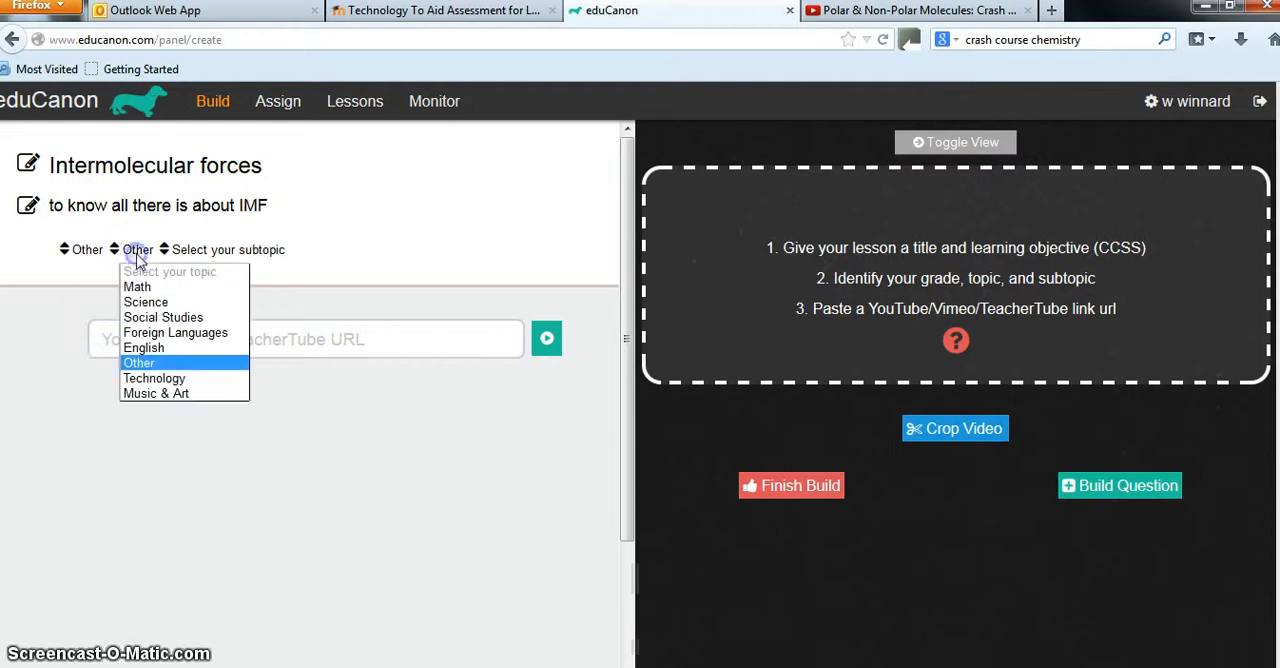
click(150, 302)
click(196, 251)
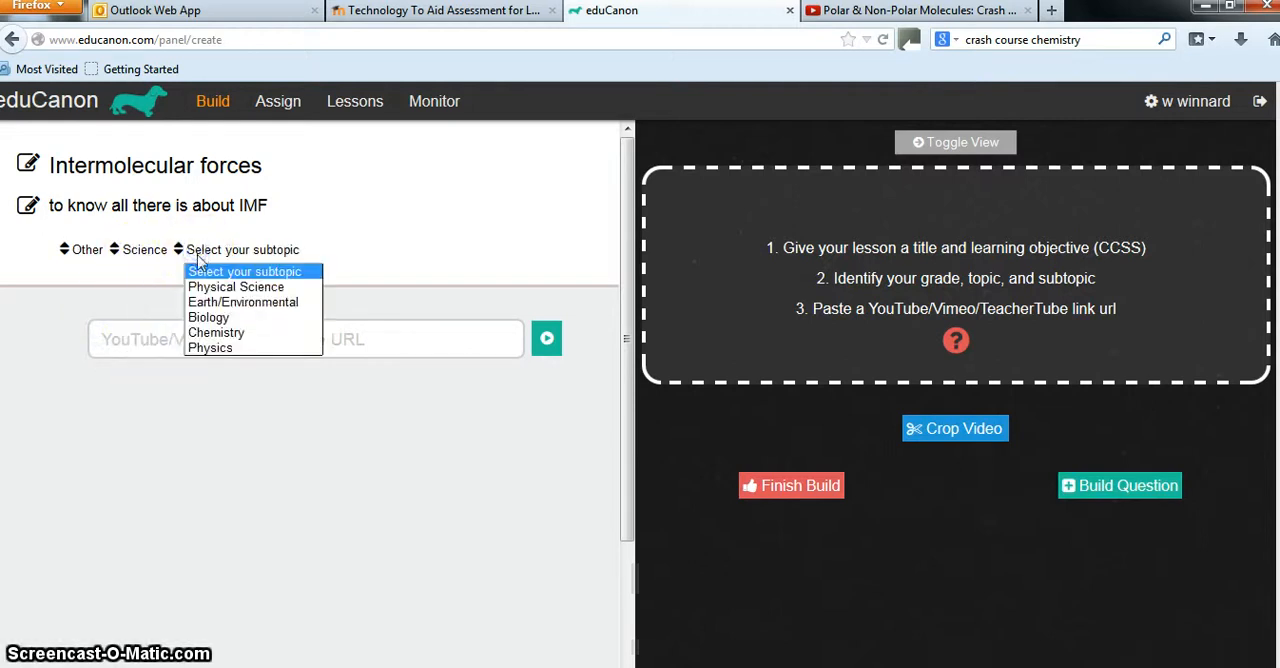
click(213, 335)
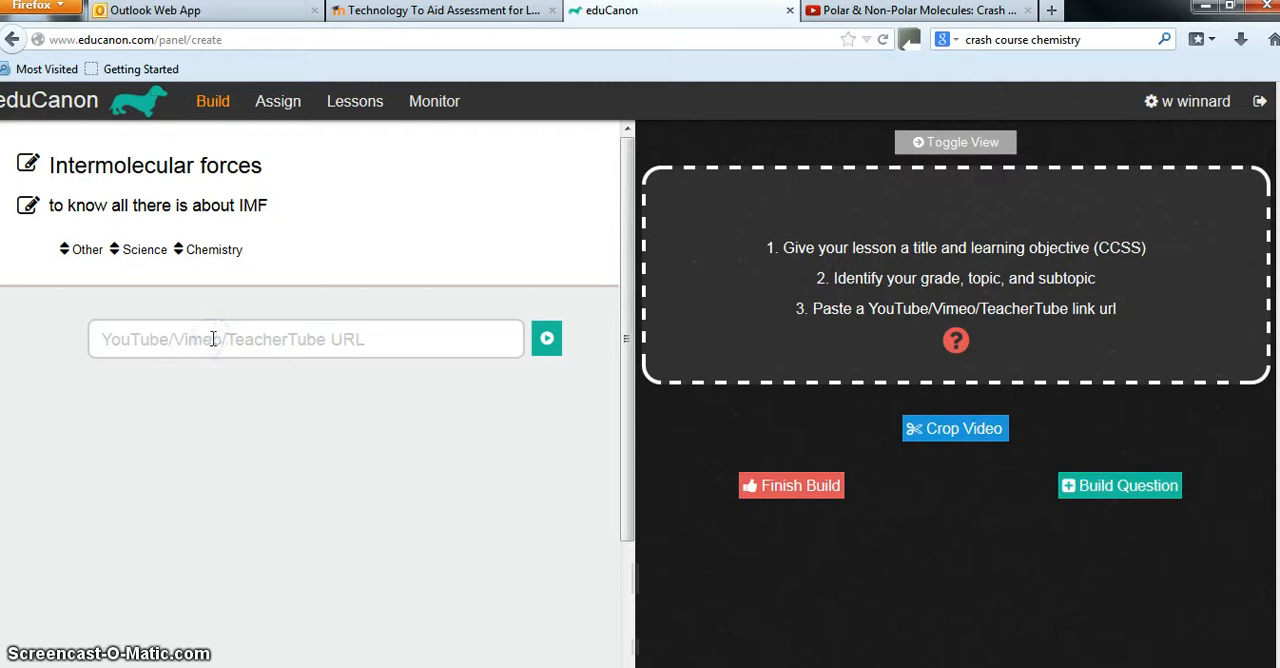
Switch to YouTube and copy the share link of the "Polar & Non-Polar Molecules: Crash Course Chemistry #23" video
click(205, 345)
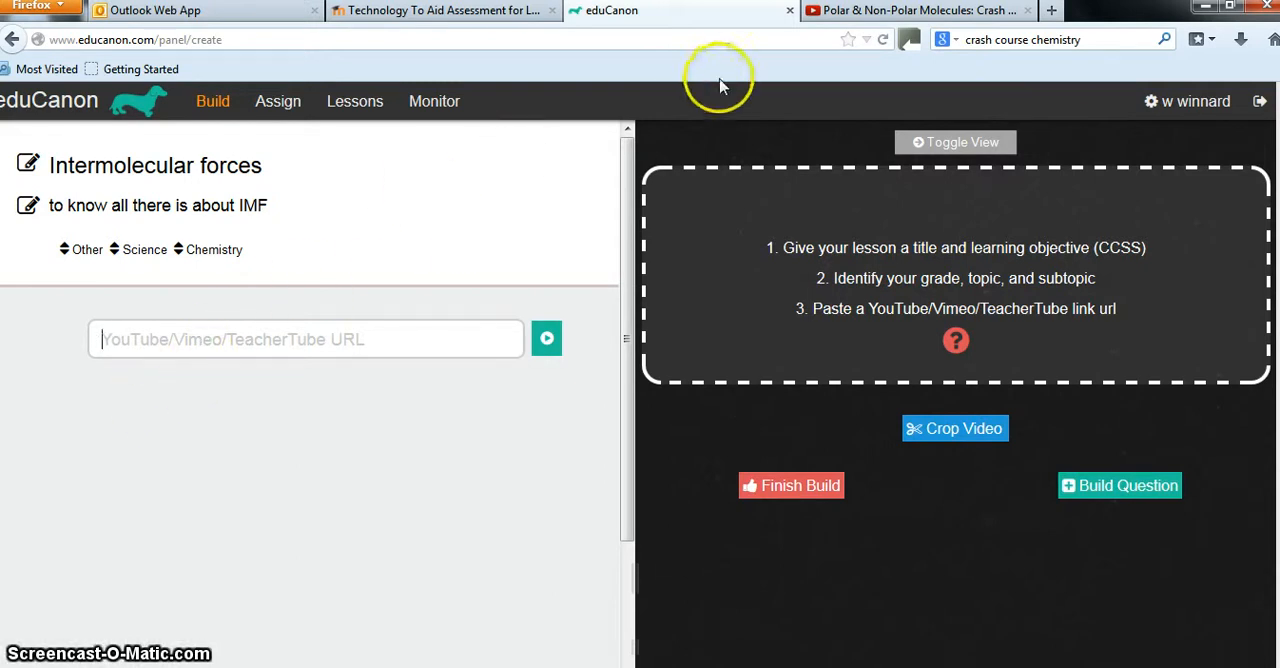
click(855, 12)
scroll(466, 450, down, 5)
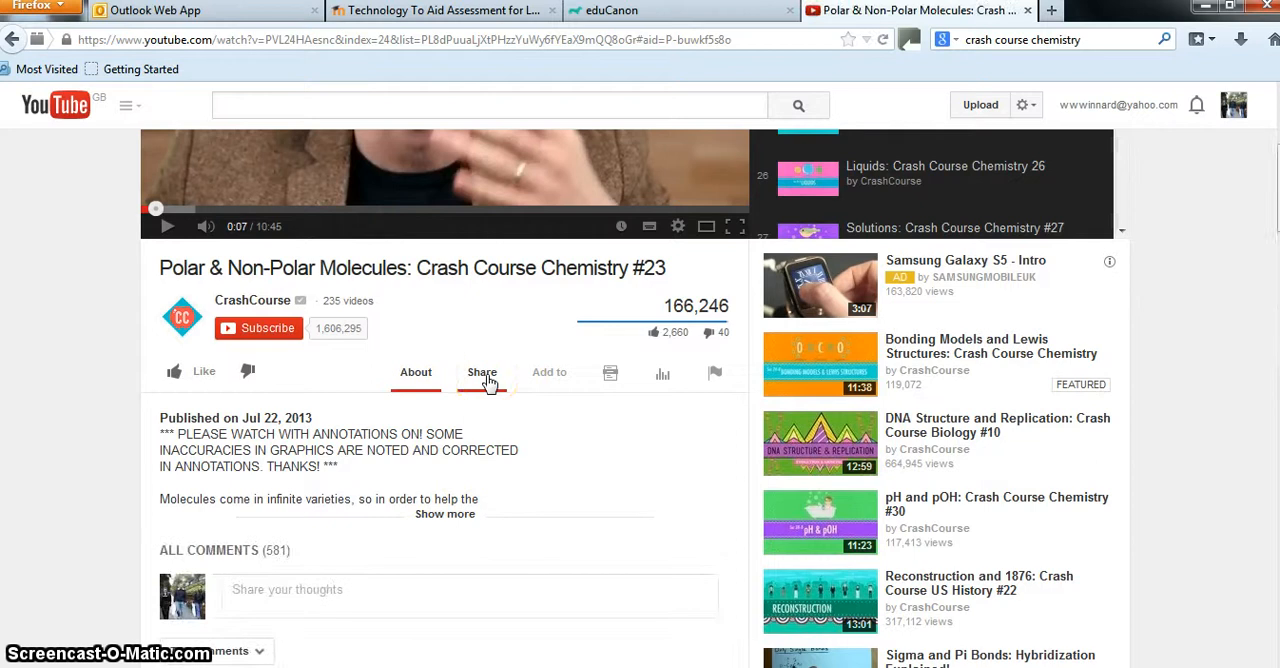
click(484, 378)
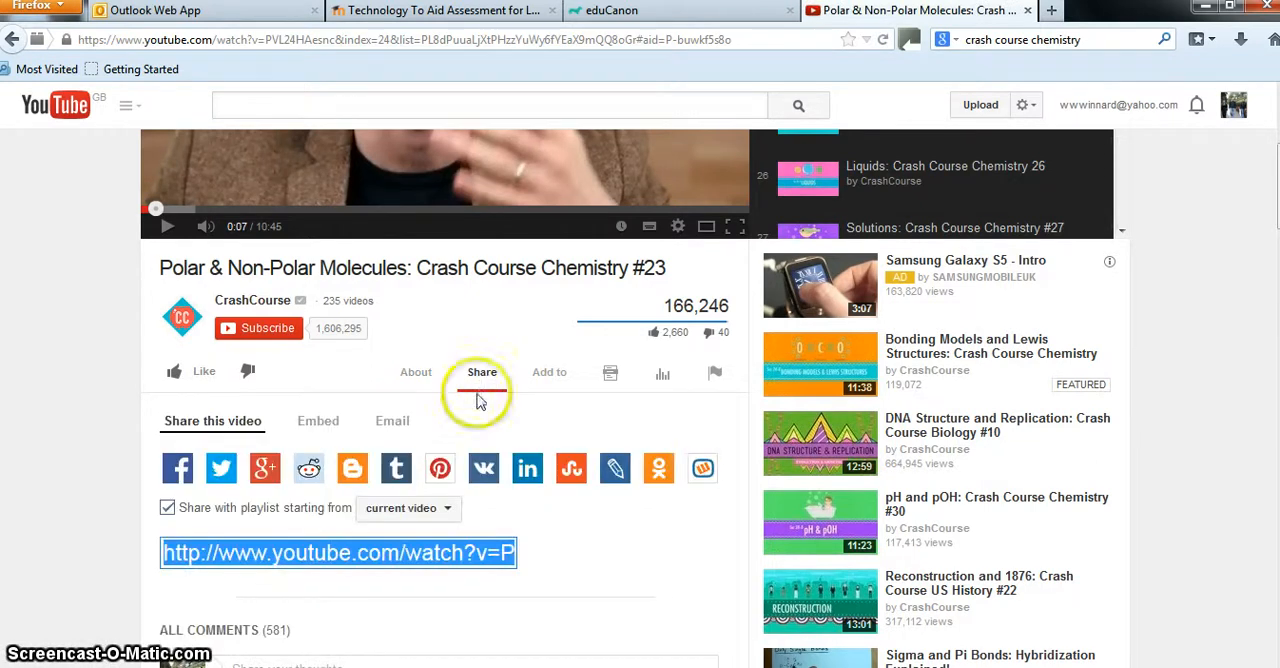
right_click(287, 553)
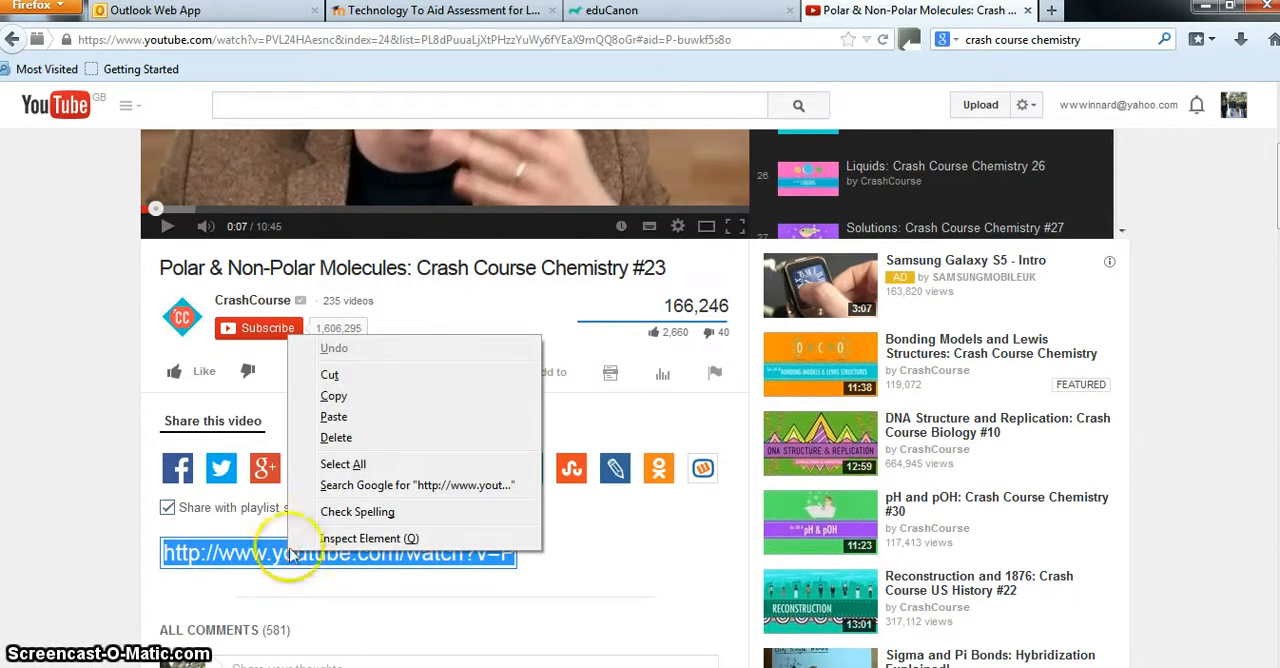
click(336, 398)
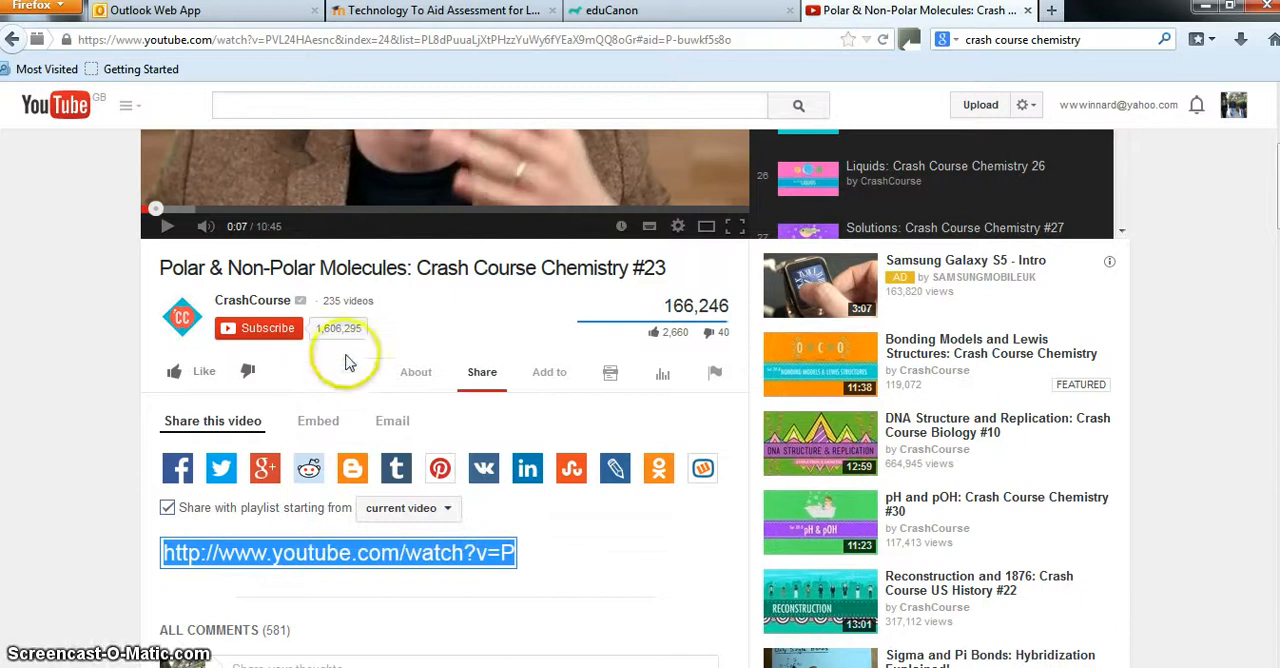
Return to eduCanon, paste the copied link as the lesson's video URL and load the video
click(645, 14)
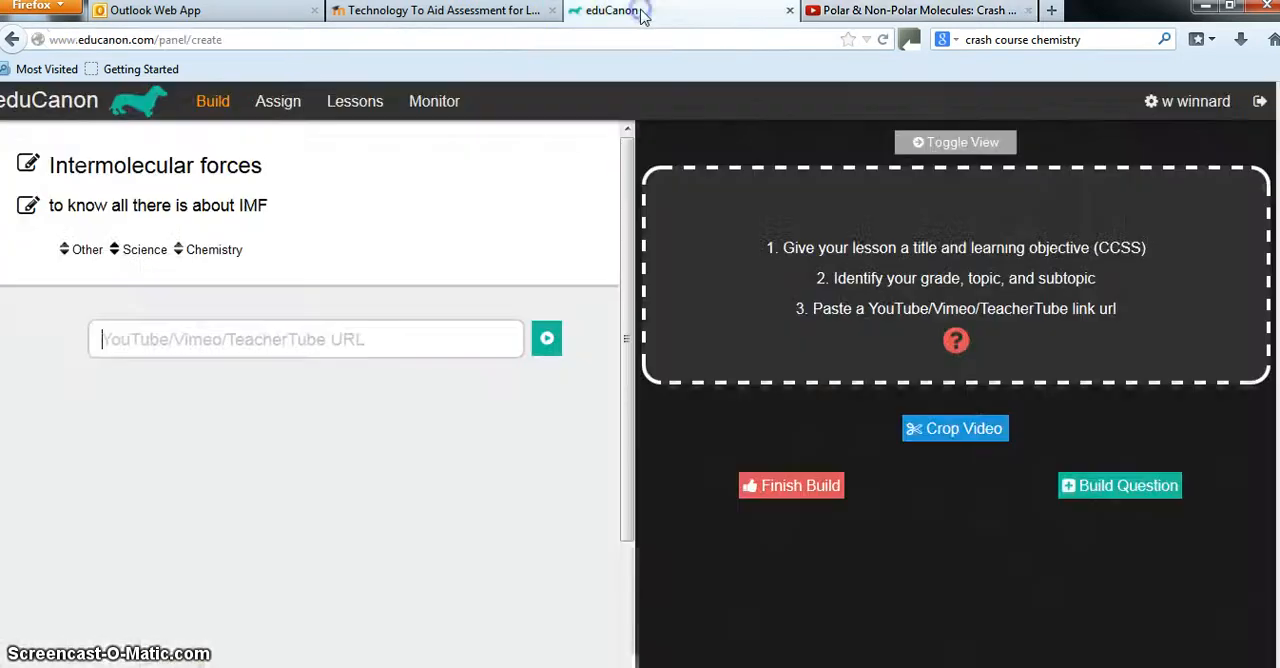
right_click(200, 338)
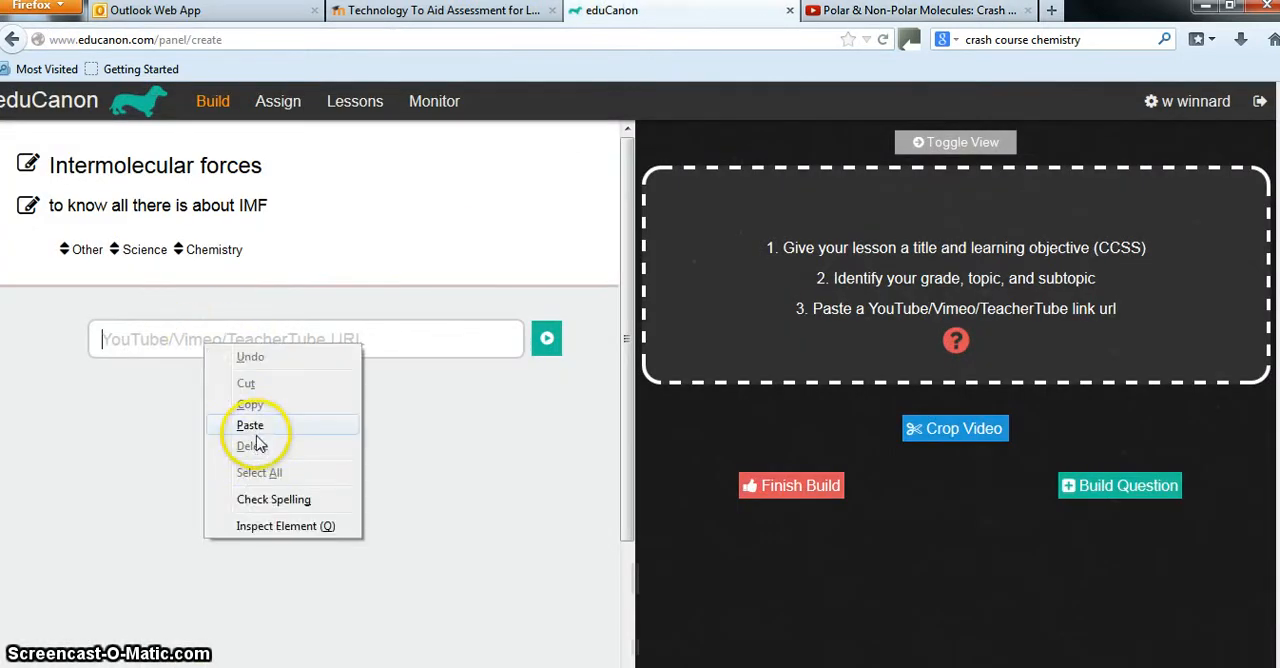
click(252, 427)
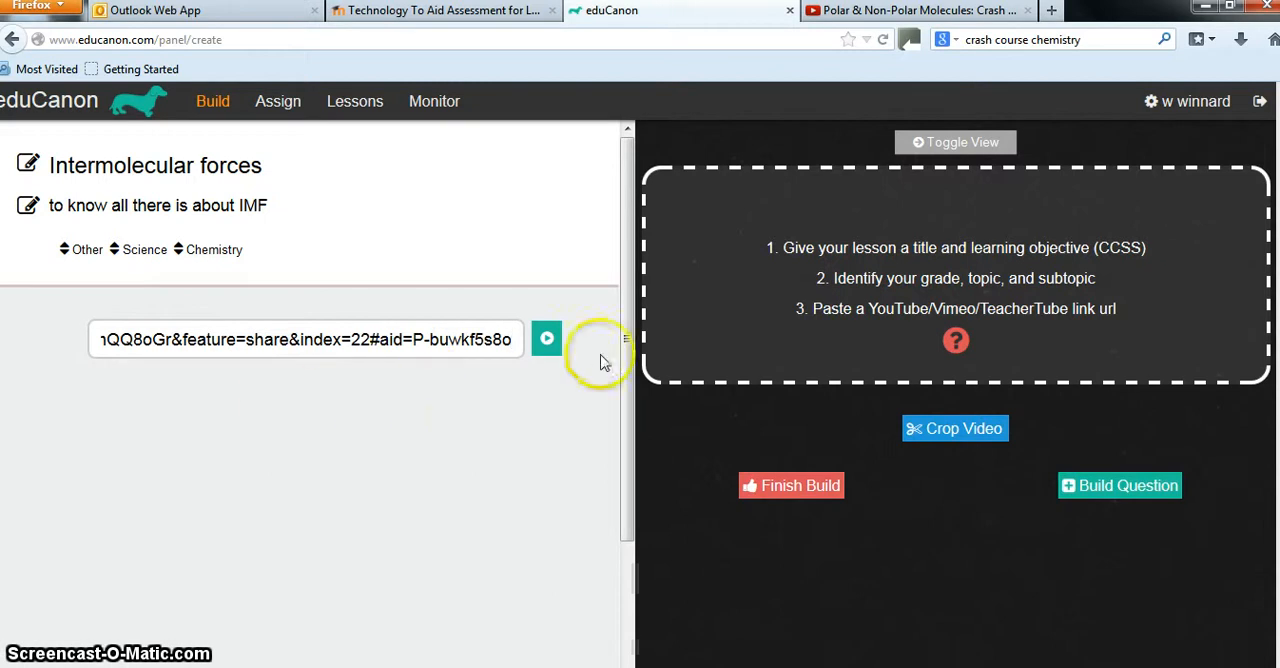
click(543, 341)
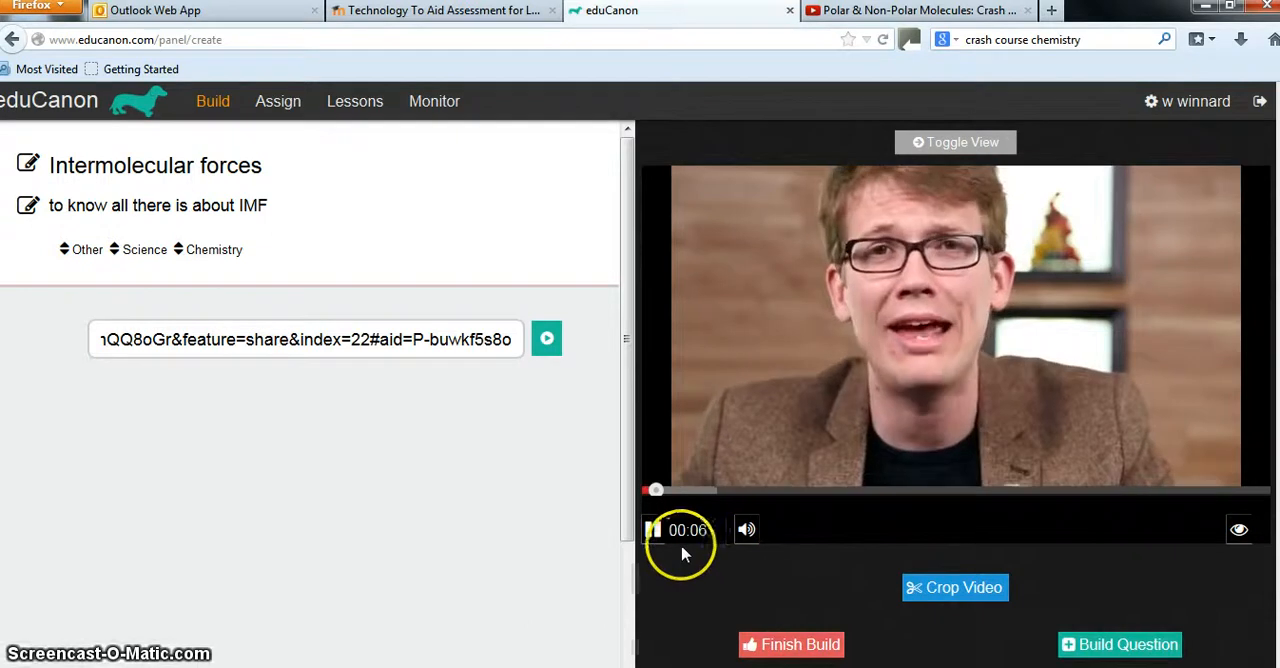
Build a multiple-choice question at 00:10 in the video with the text "What is the presenter wearing?"
click(1117, 650)
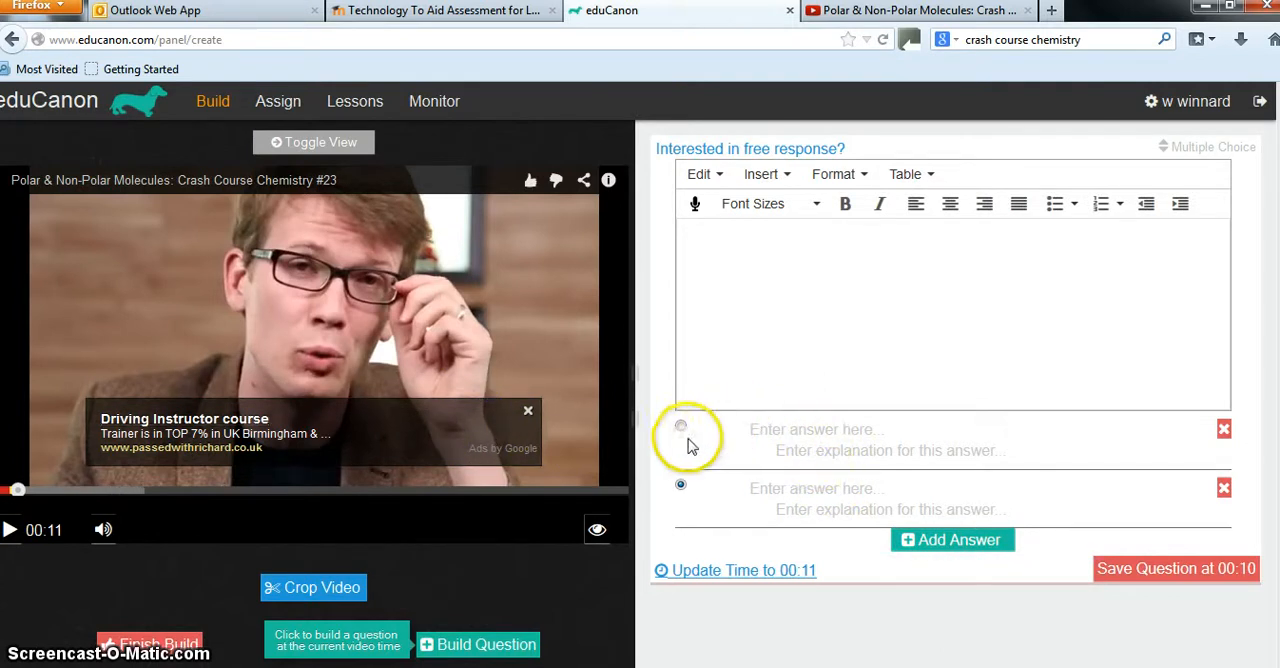
click(698, 254)
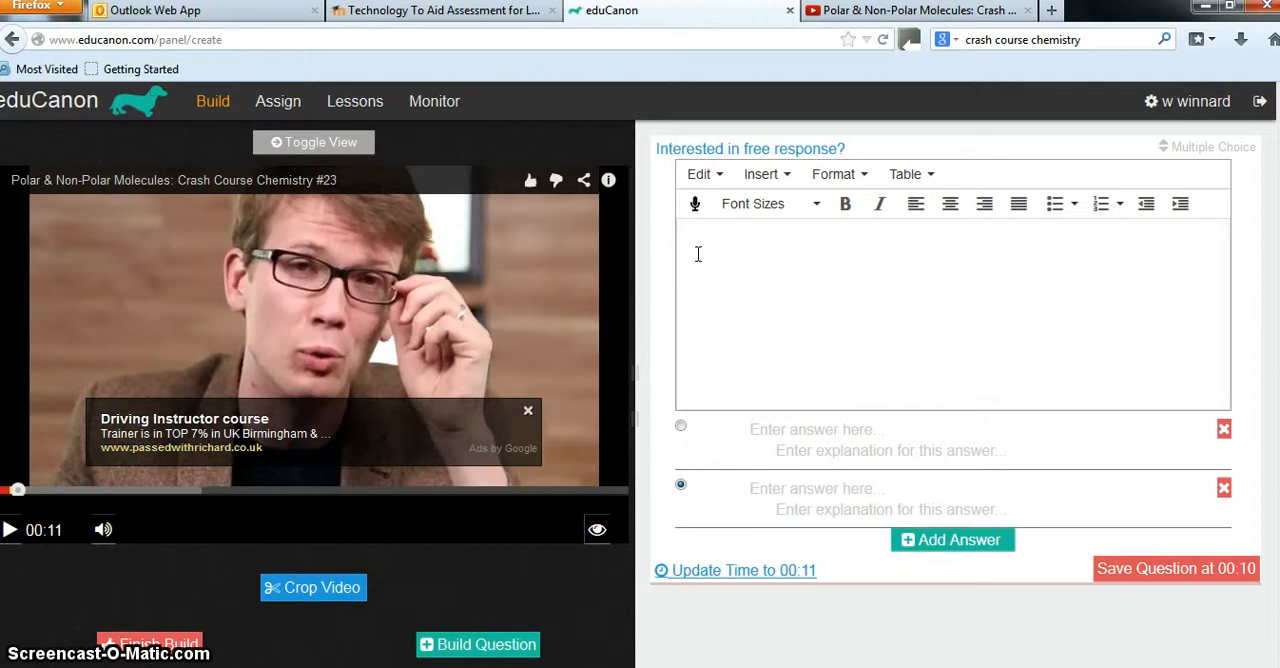
click(698, 254)
text(What is the prese)
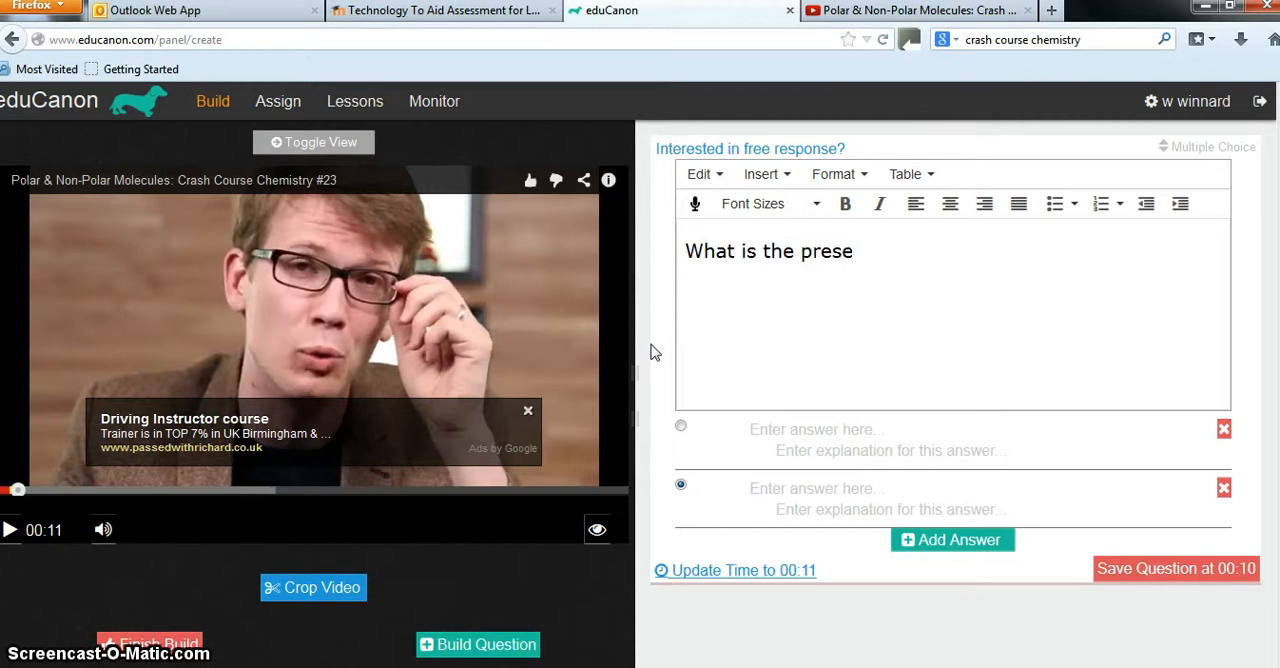
text(nter wearing?)
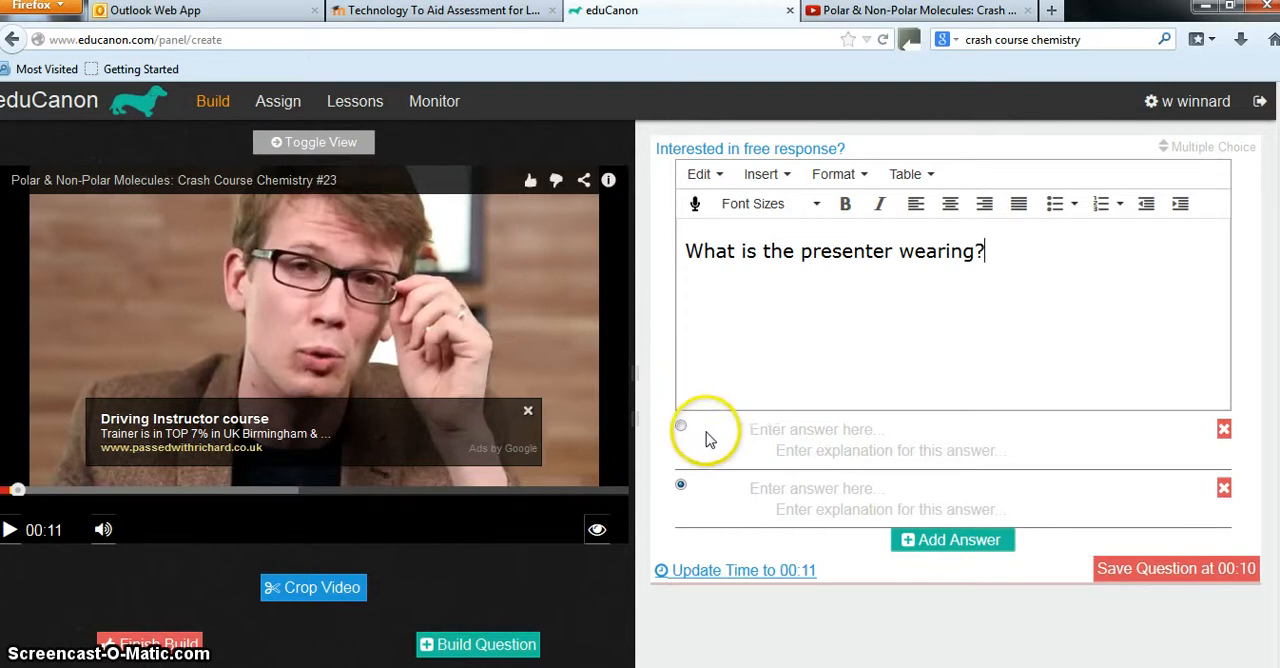
Enter "A pink tutu" as the first answer and "A brown jacket" as the second, preselected correct answer
click(757, 431)
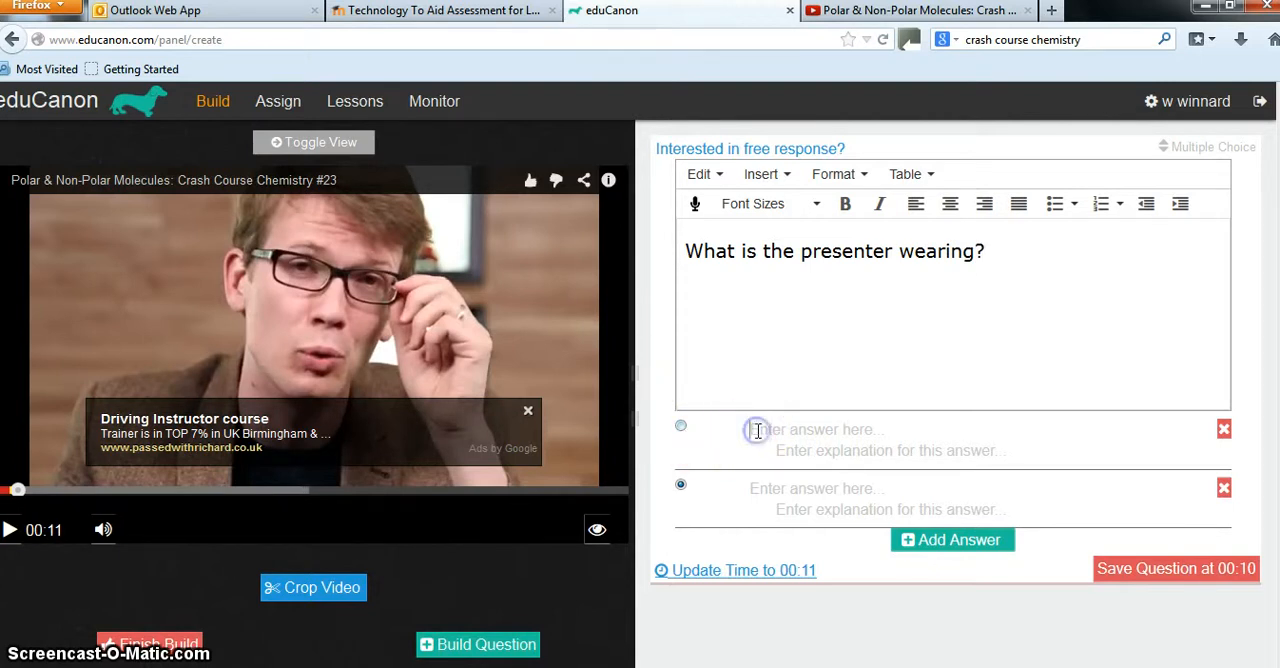
text(A)
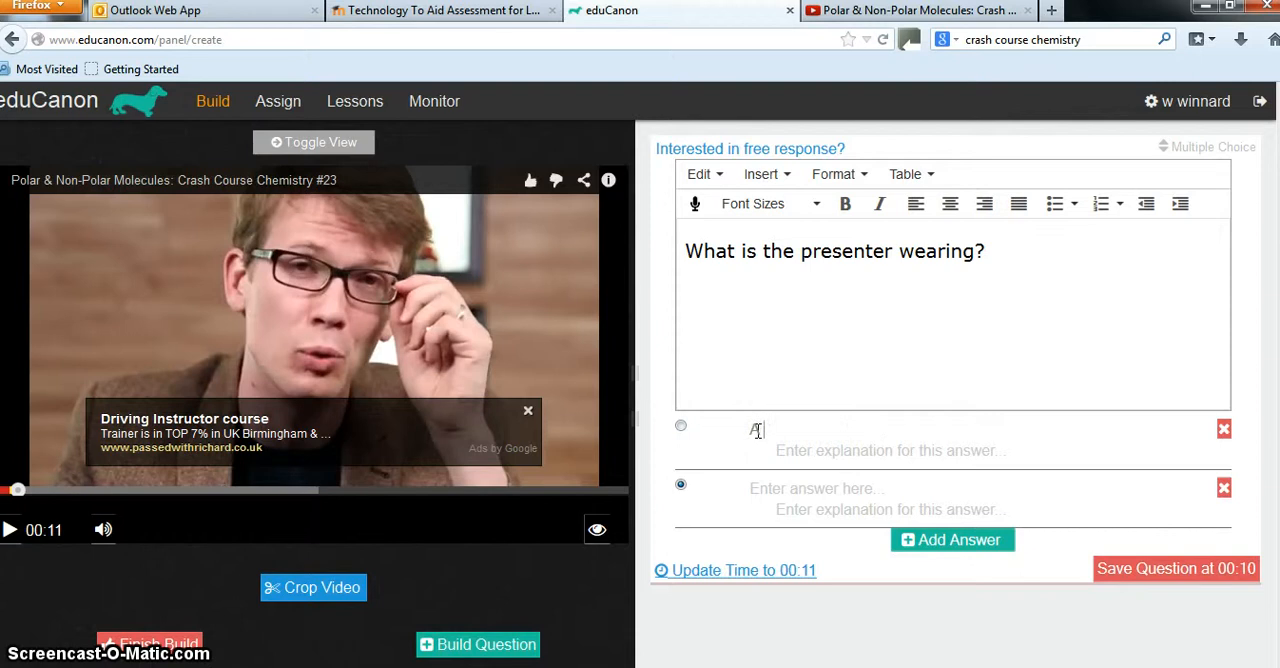
text( pink tutu)
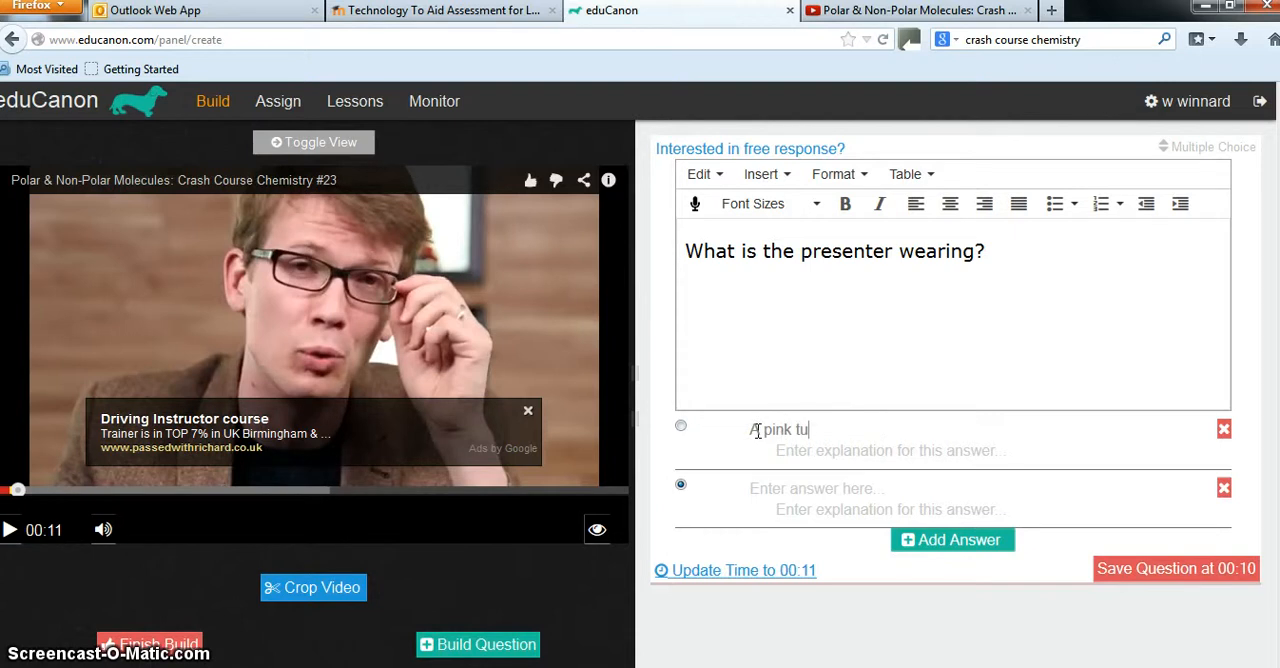
click(768, 492)
text(A)
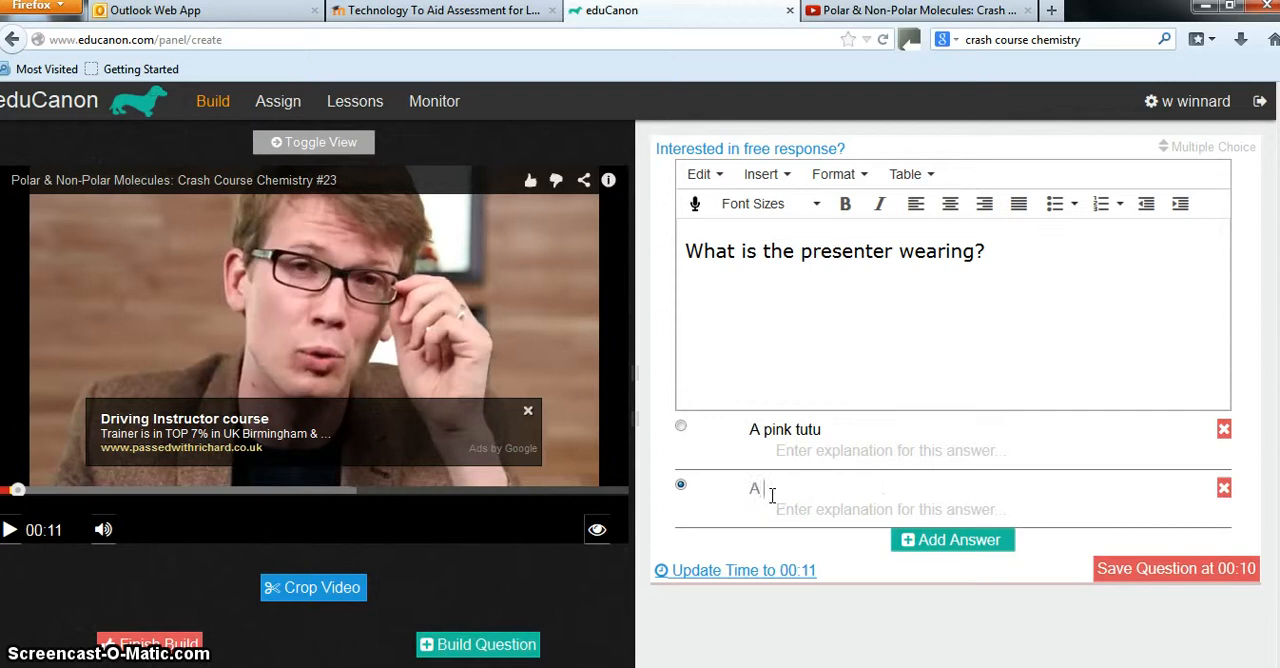
text( brown jacke)
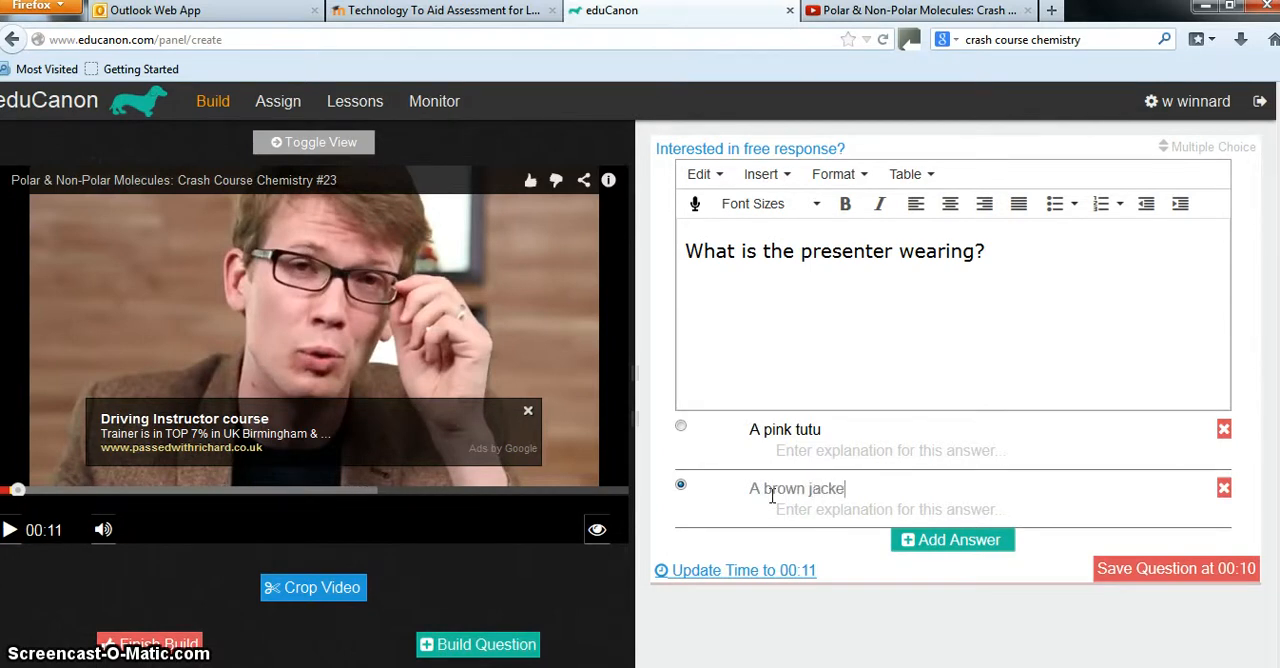
text(t)
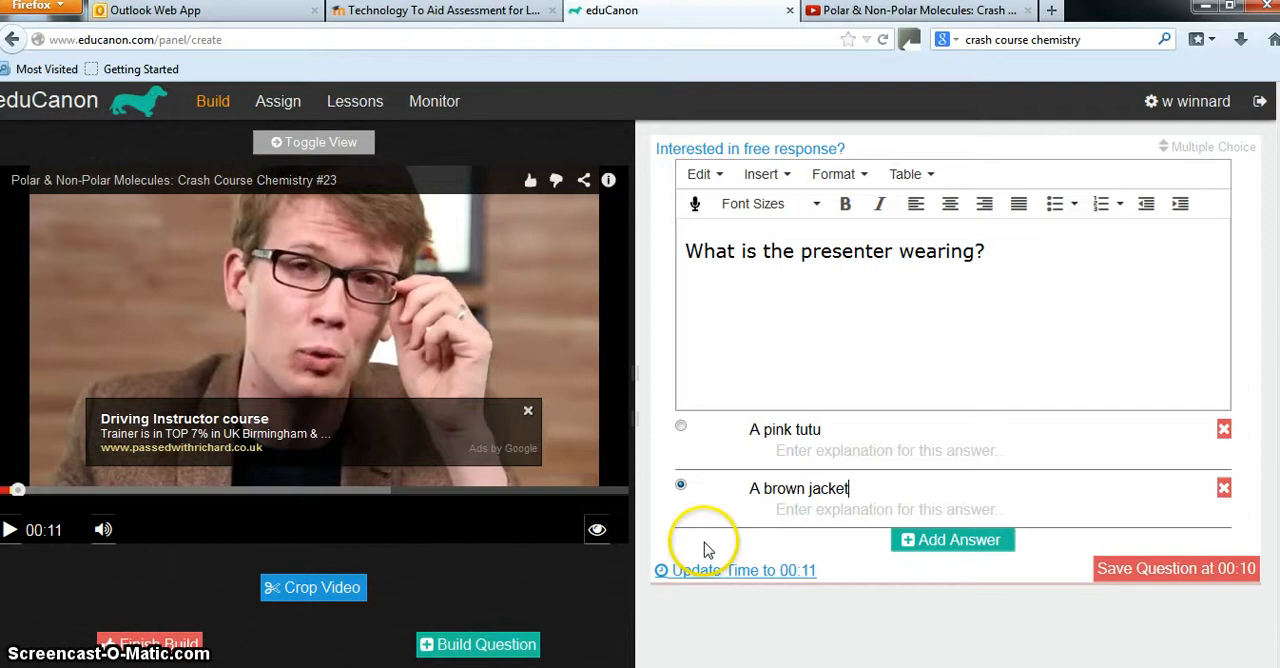
Add a third answer, "No clothes", and save the question at 00:10
click(945, 541)
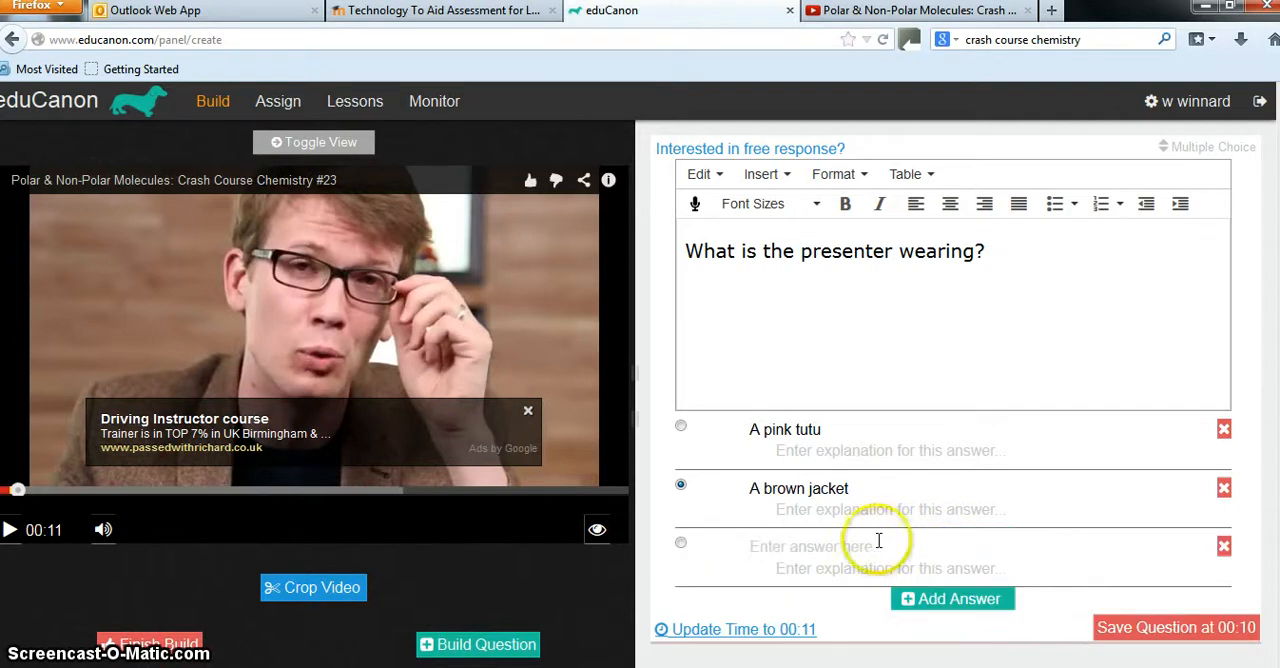
text(No clothes)
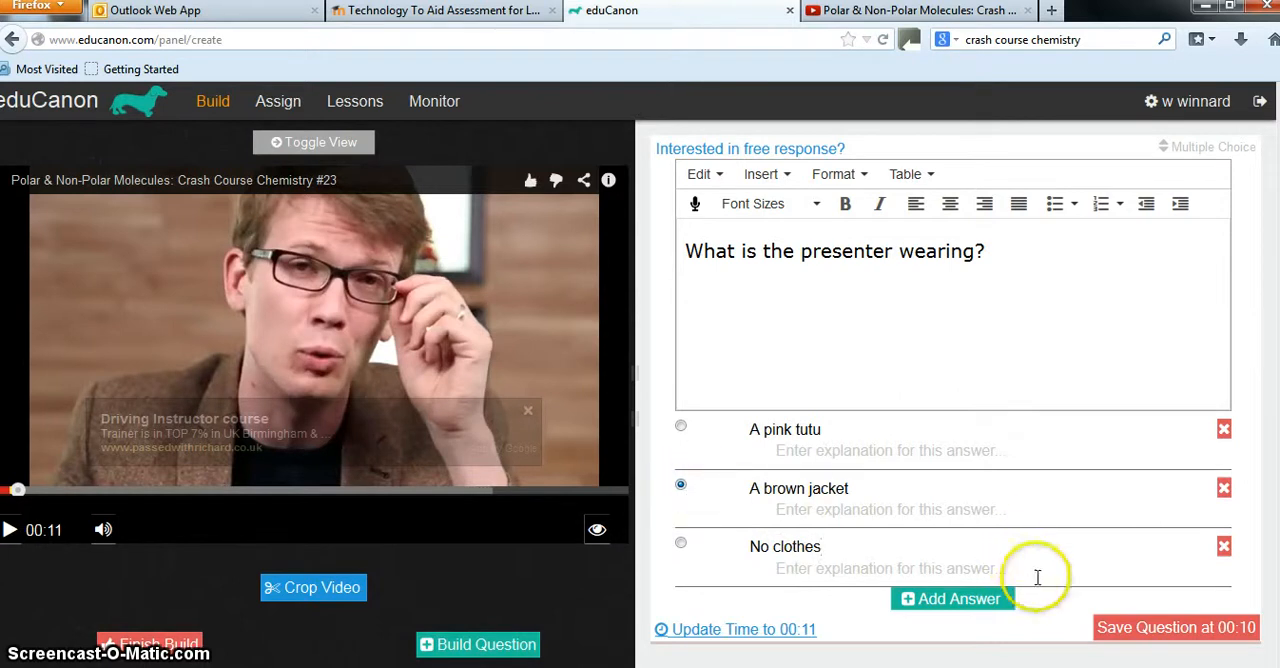
click(1133, 630)
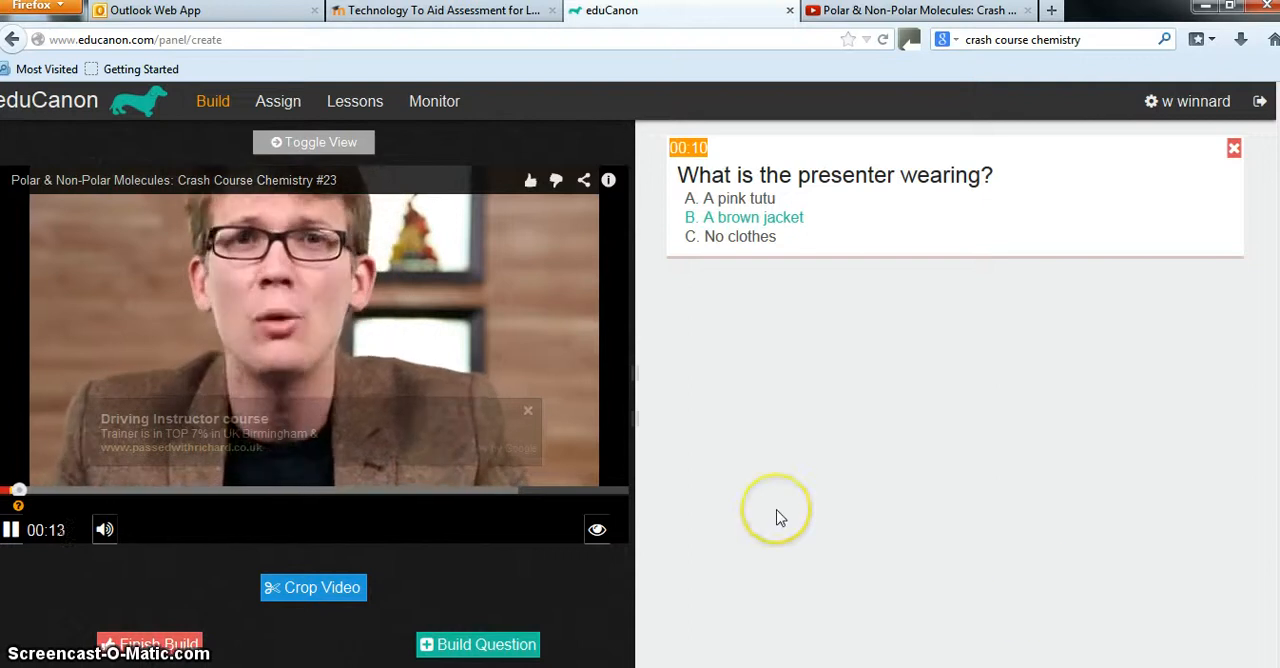
Build a question at 00:38 asking "Did the presenter say whether chlorine is a polar or non-polar molecule?"
click(527, 410)
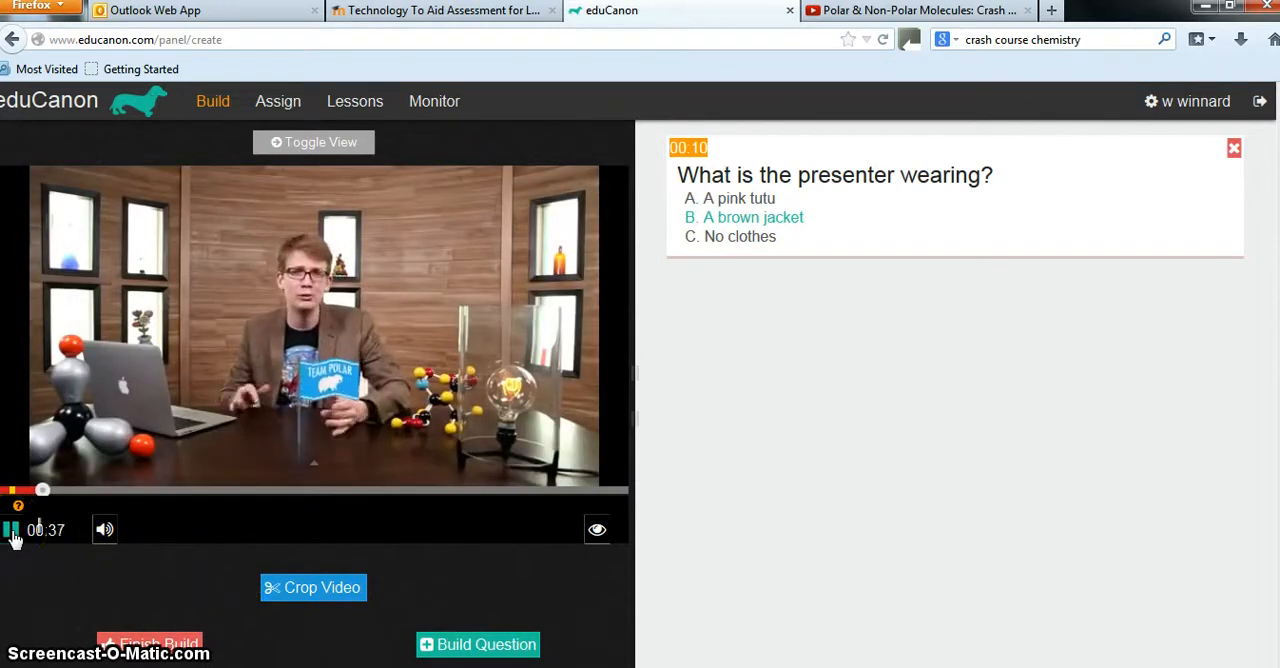
click(468, 651)
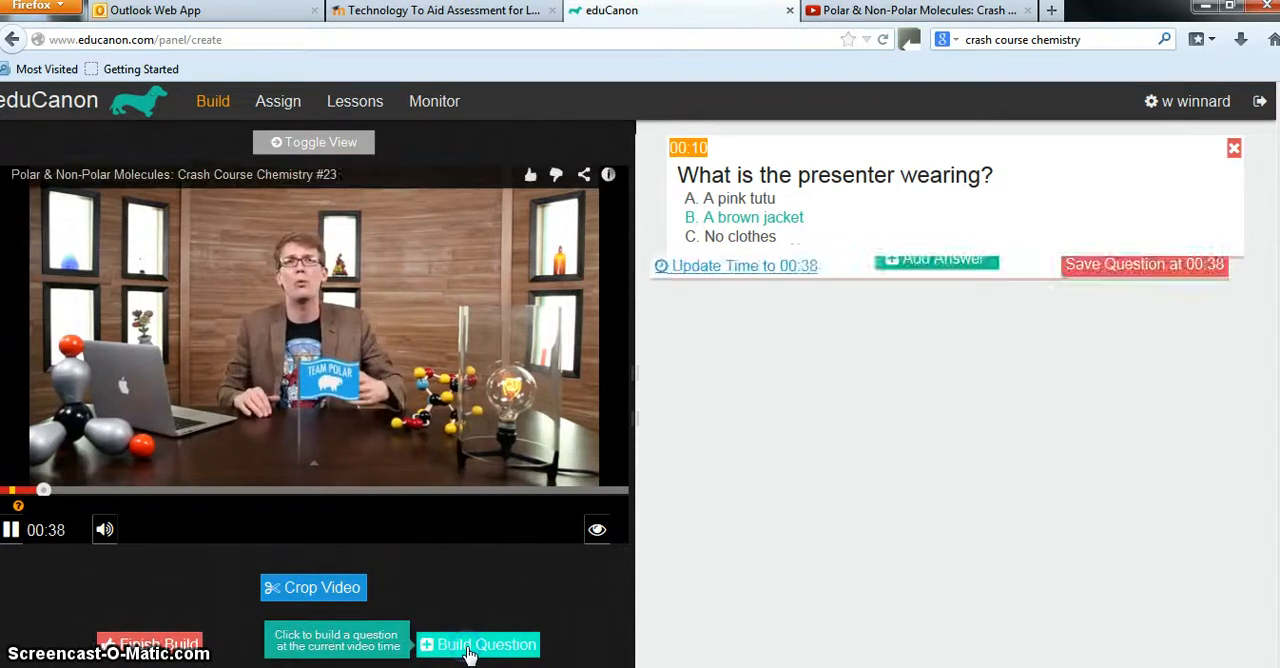
click(731, 394)
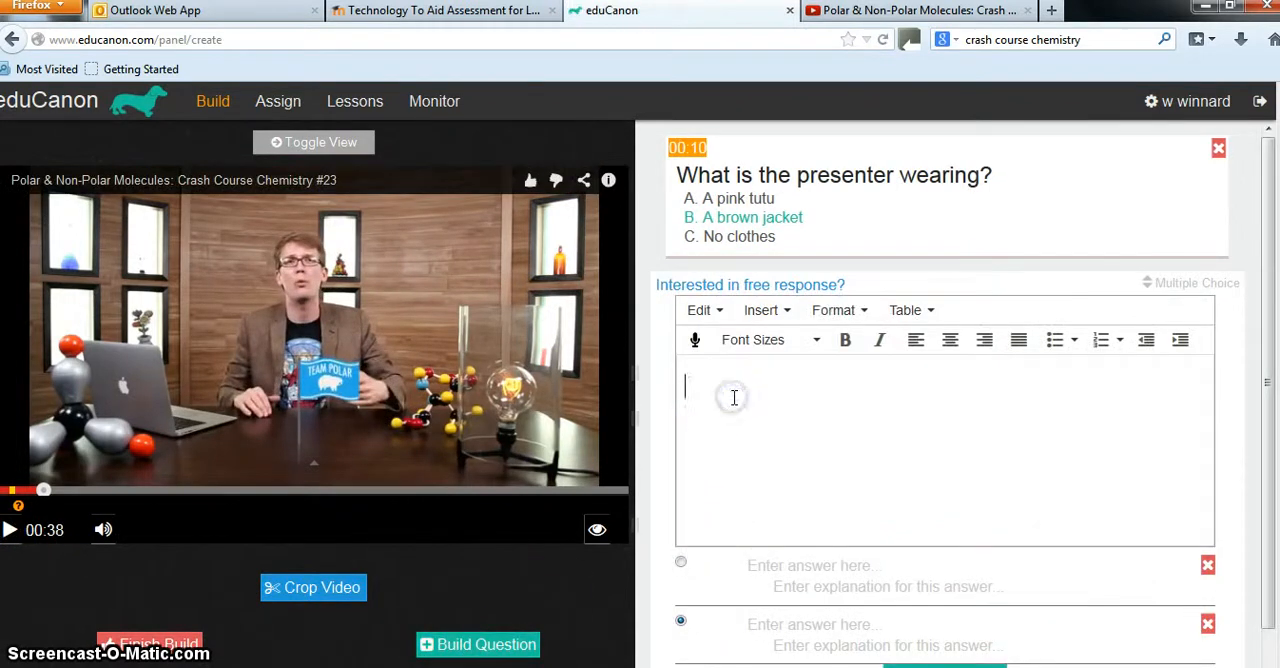
text(Did the presenter)
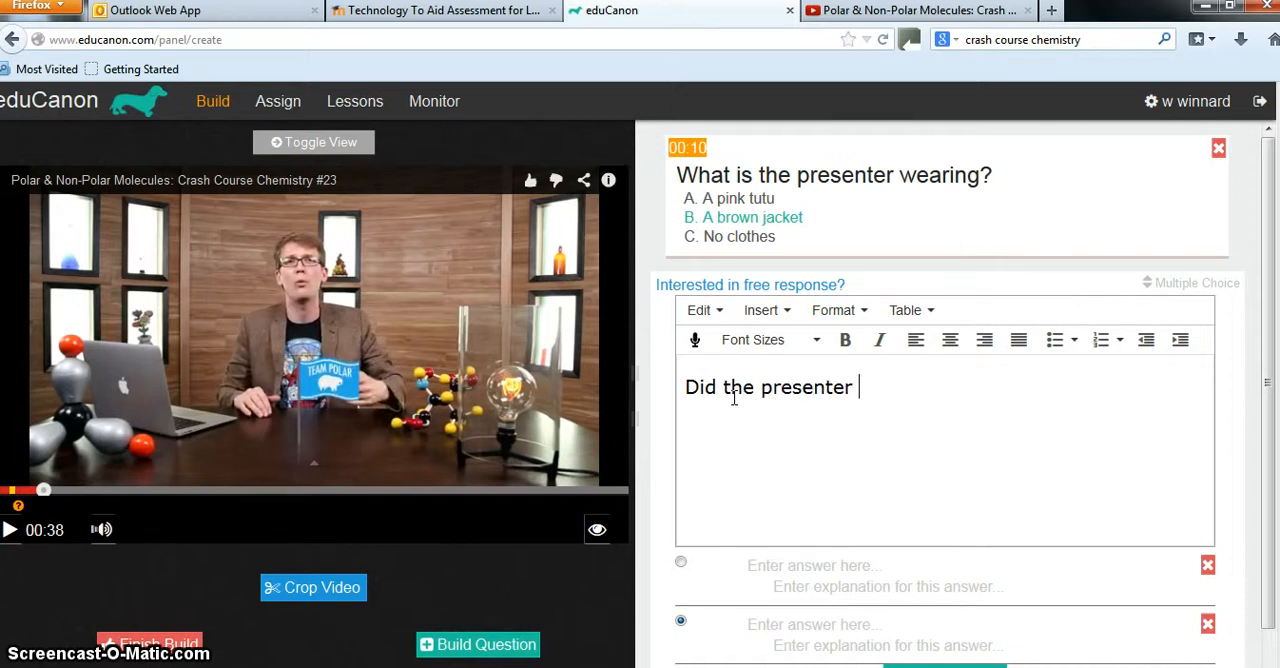
text( say whether ch)
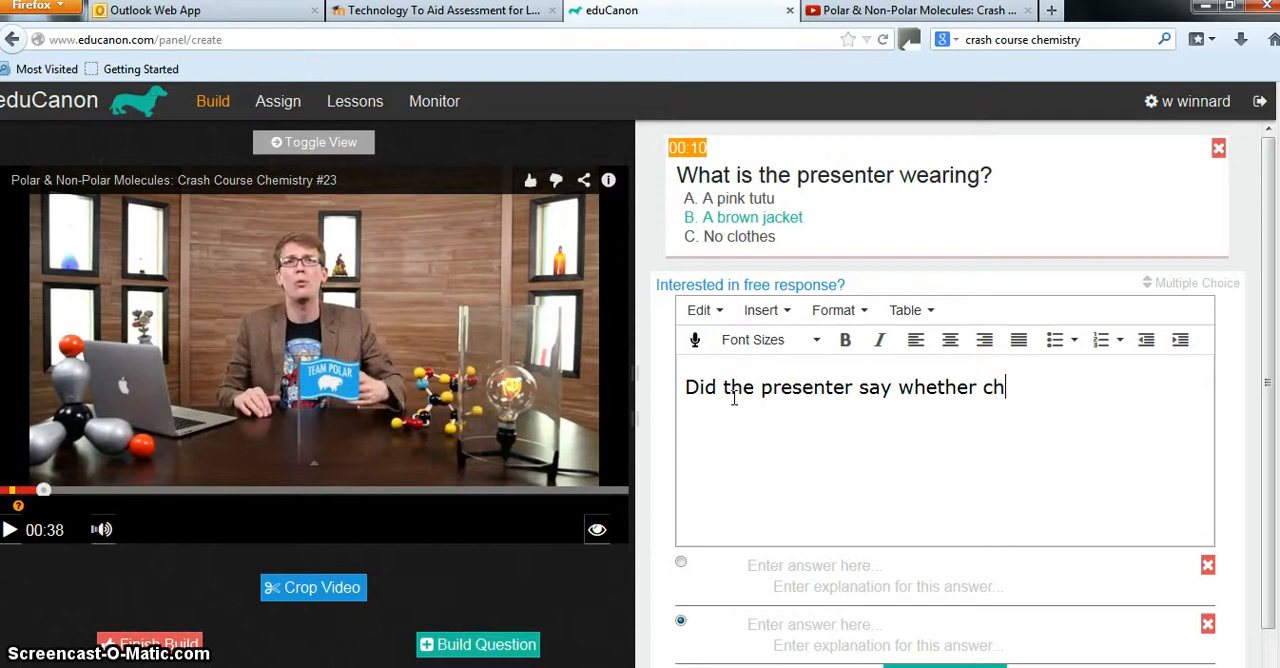
text(lori)
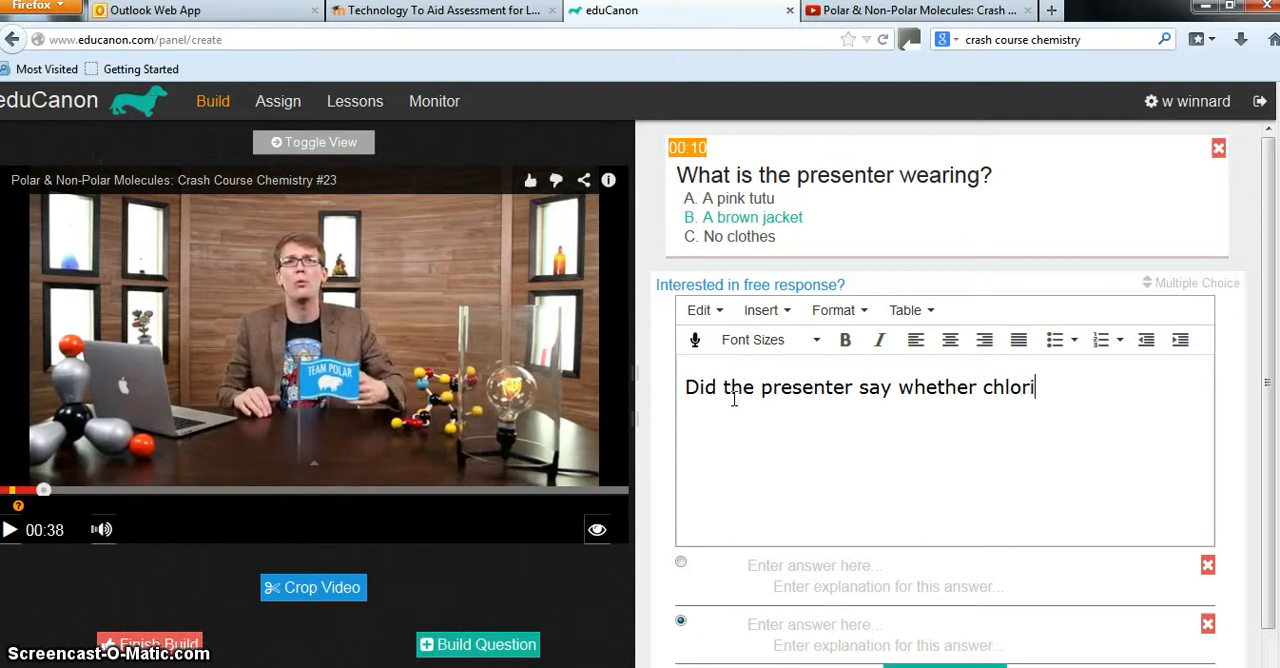
text(ne is a polar or)
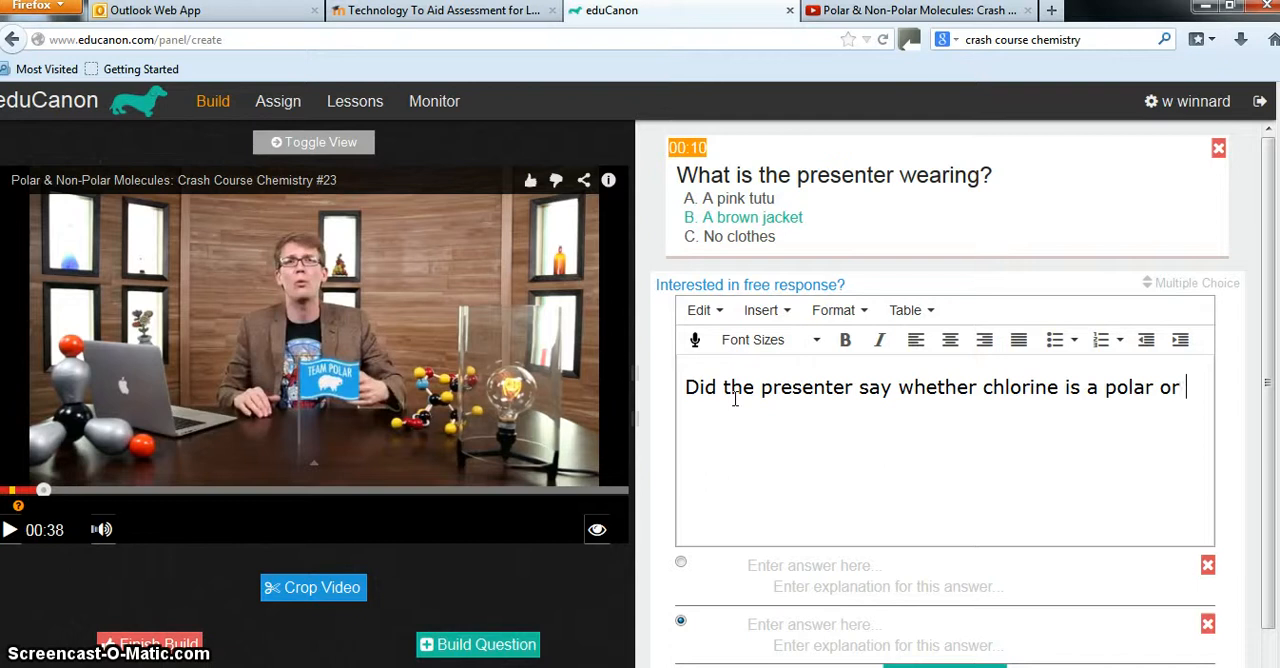
text( non-polar mol)
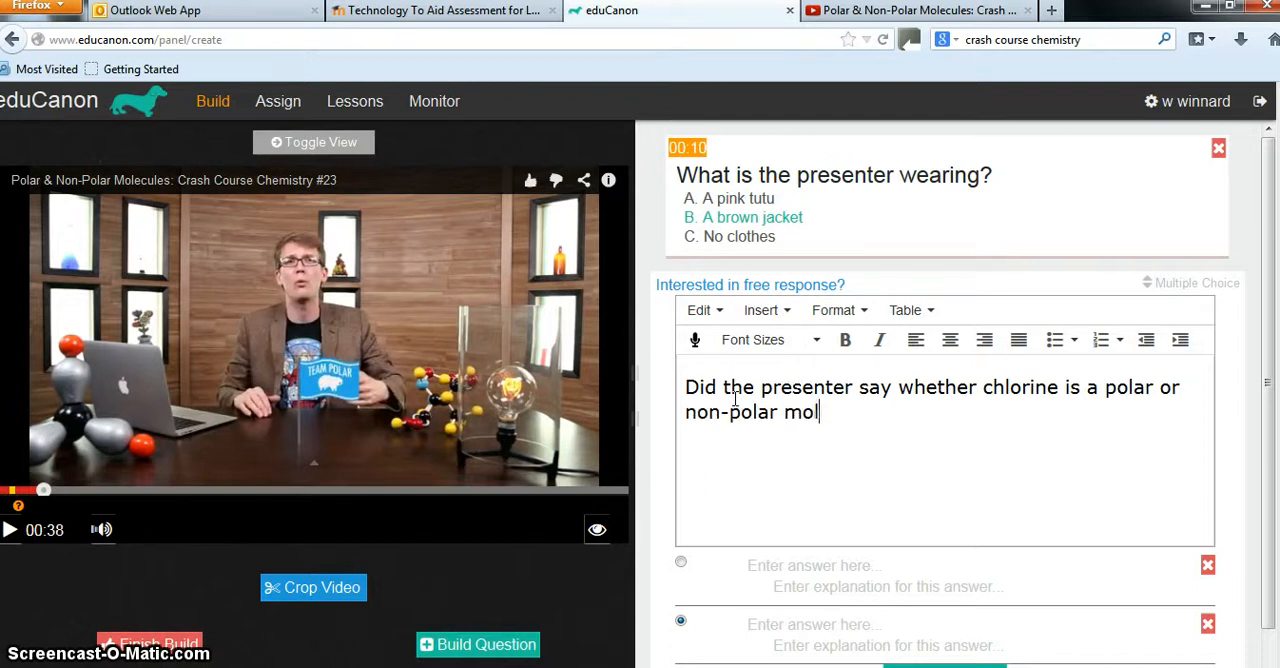
text(ecule?)
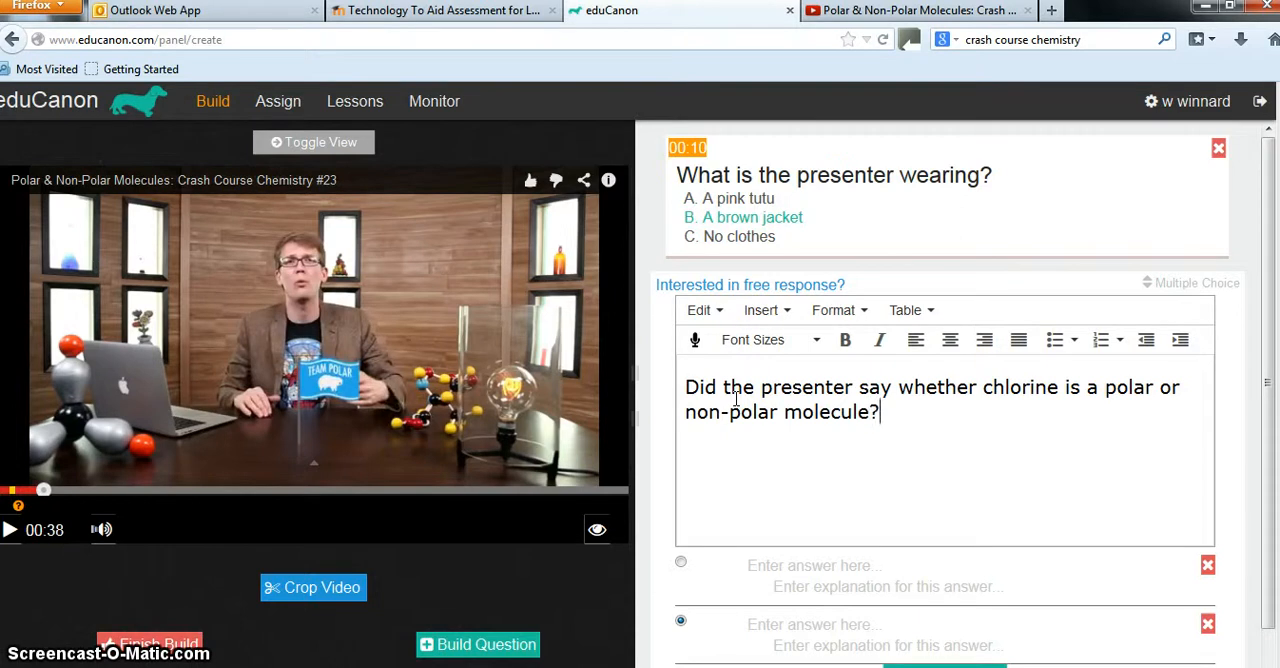
Enter the answers "polar" and "non polar", keeping "non polar" as correct, and save the chlorine question at 00:38
scroll(760, 405, down, 1)
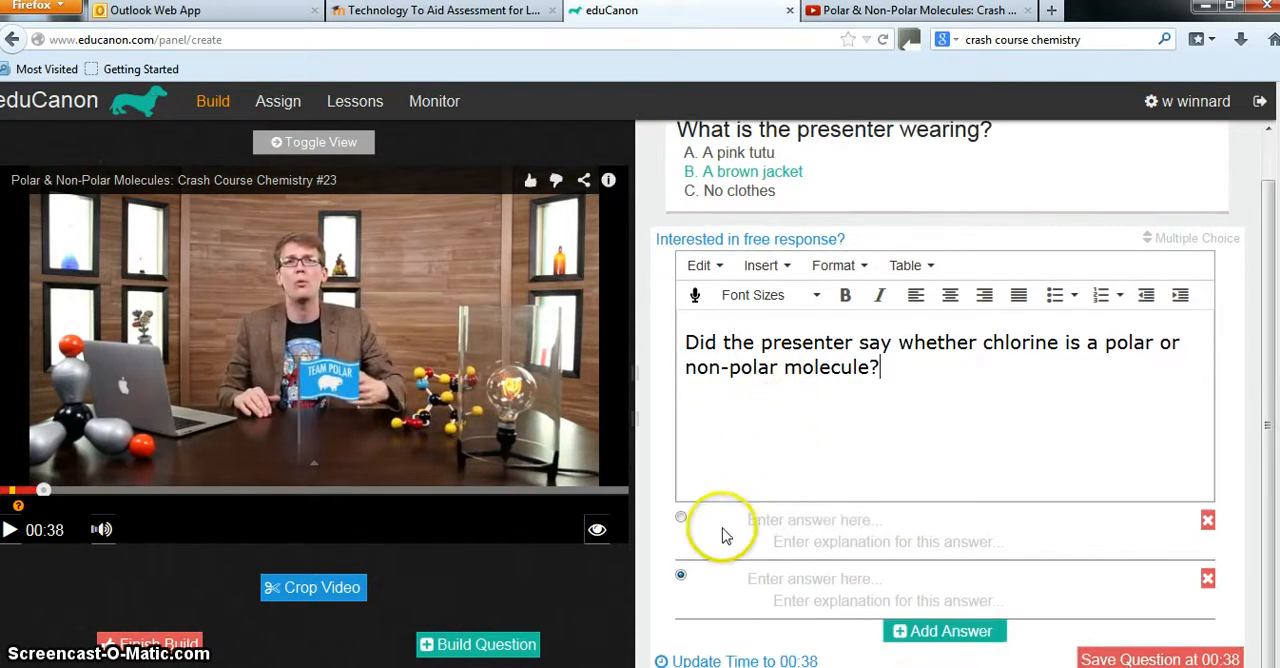
click(768, 521)
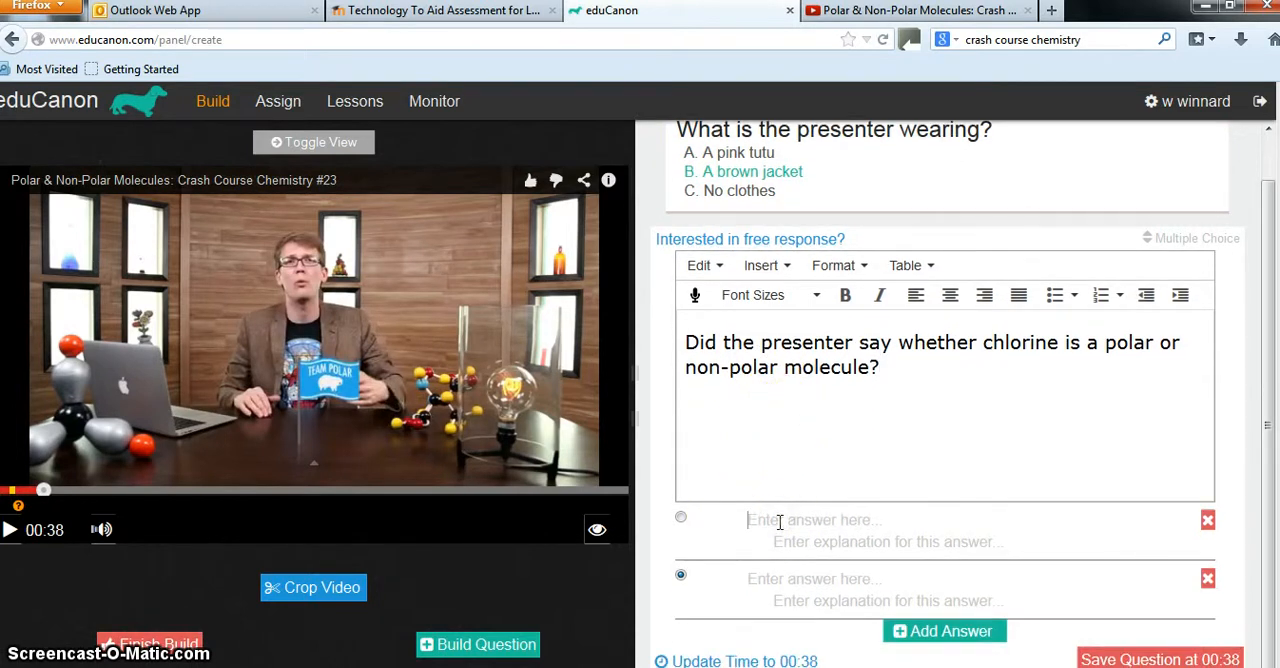
text(polar)
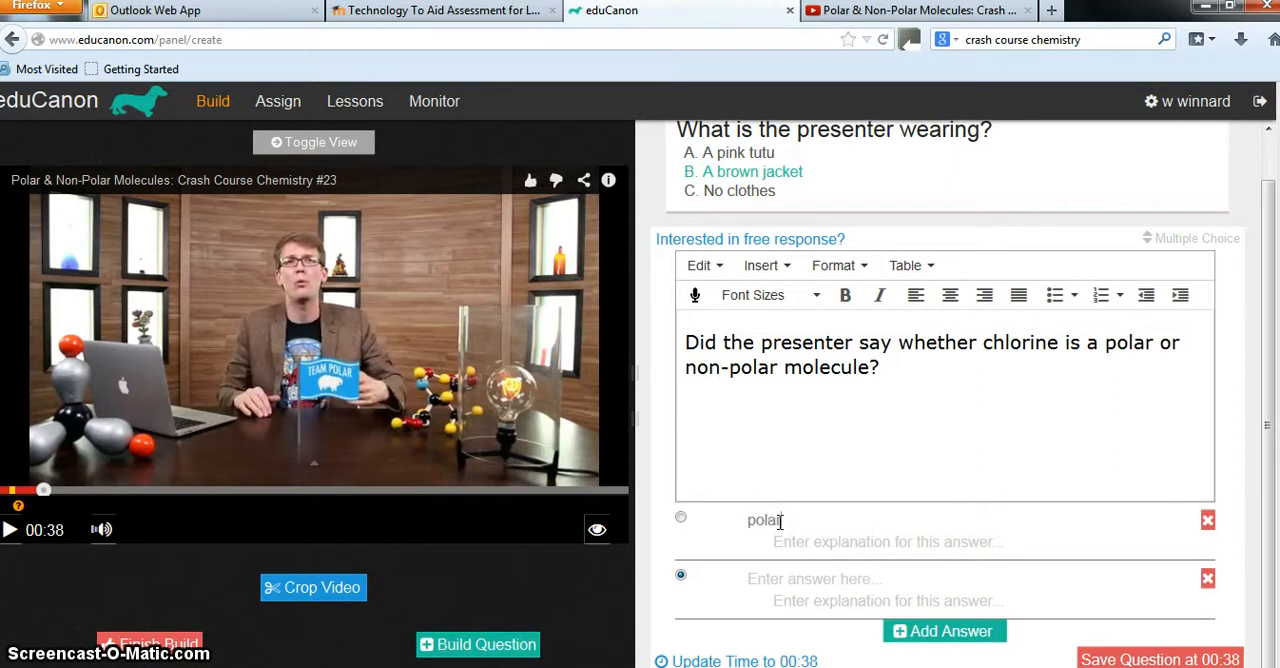
click(780, 520)
click(750, 583)
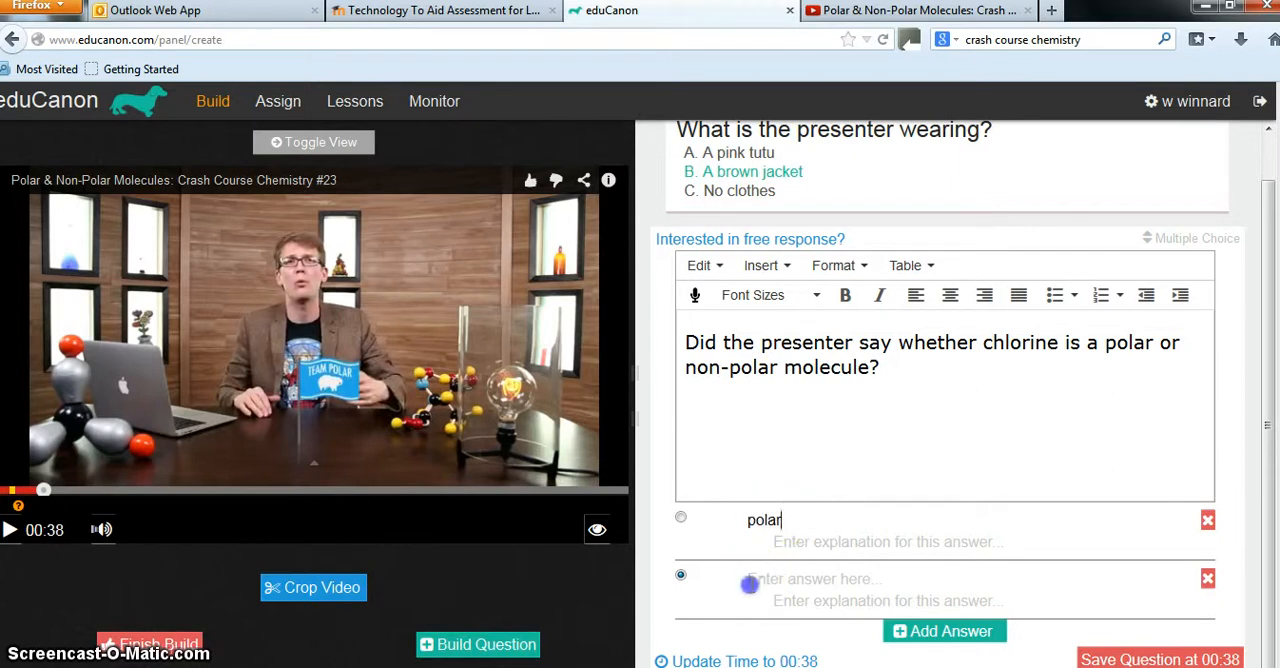
text(non polar)
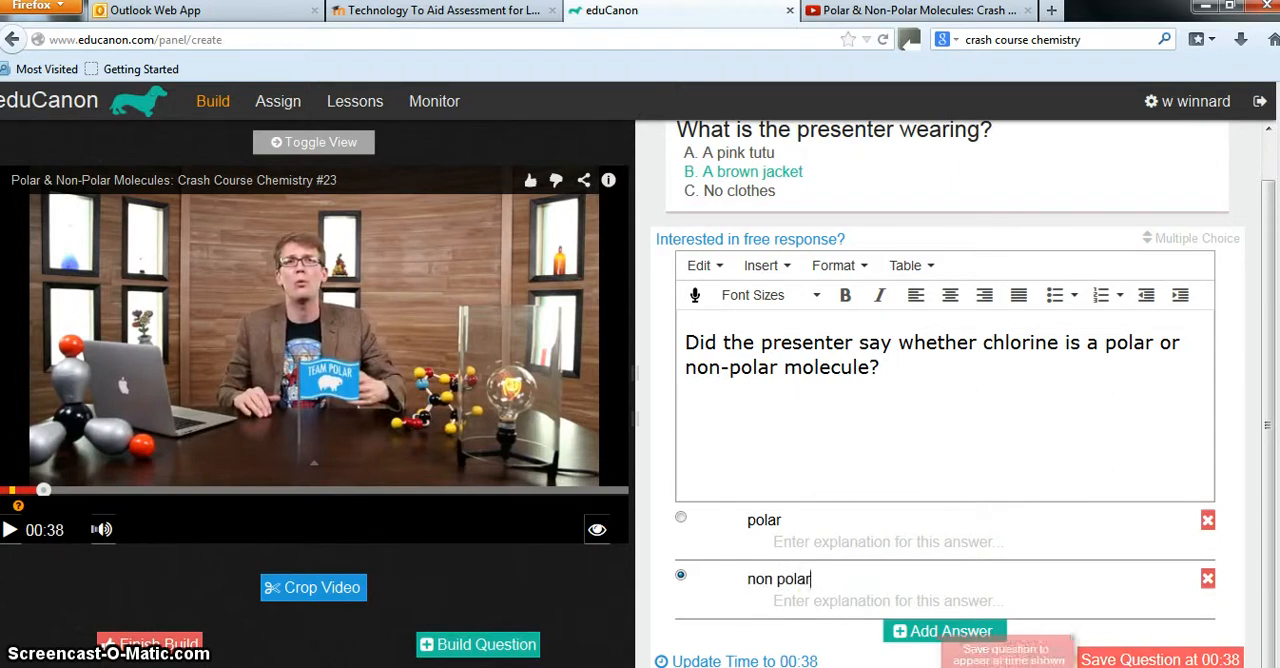
click(1110, 658)
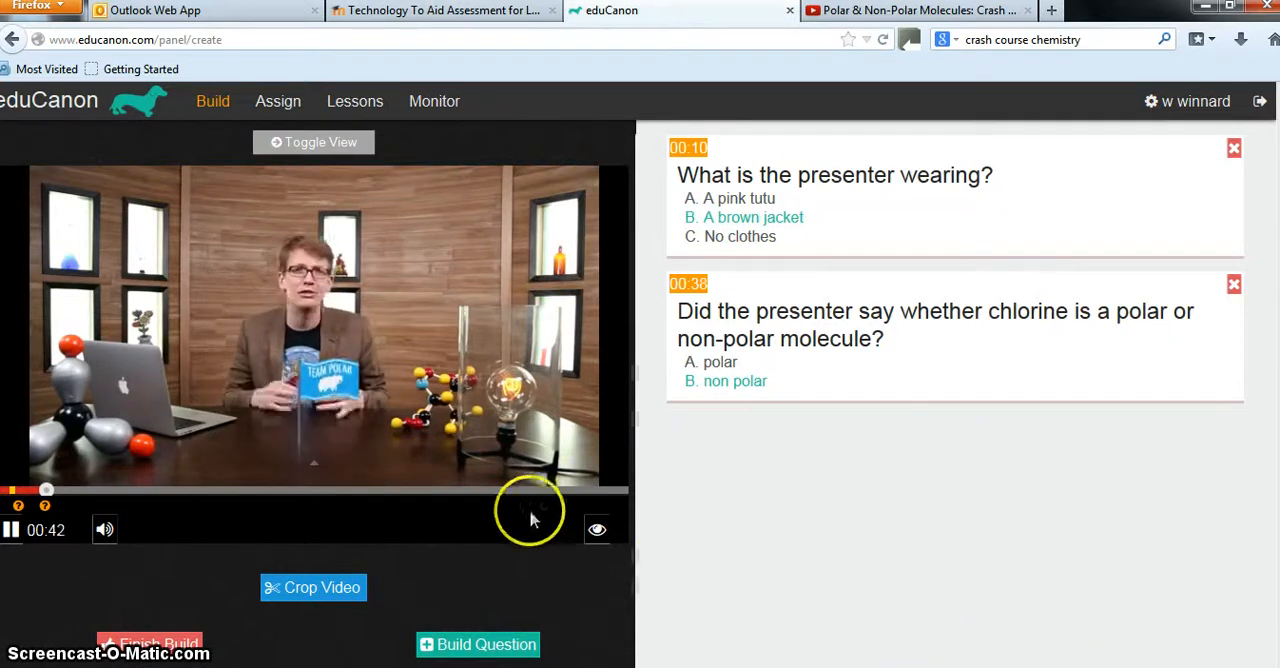
Skip the video ahead to about 08:24 and build a question at 08:26 reading "Why will fat not dissolve in water"
click(485, 491)
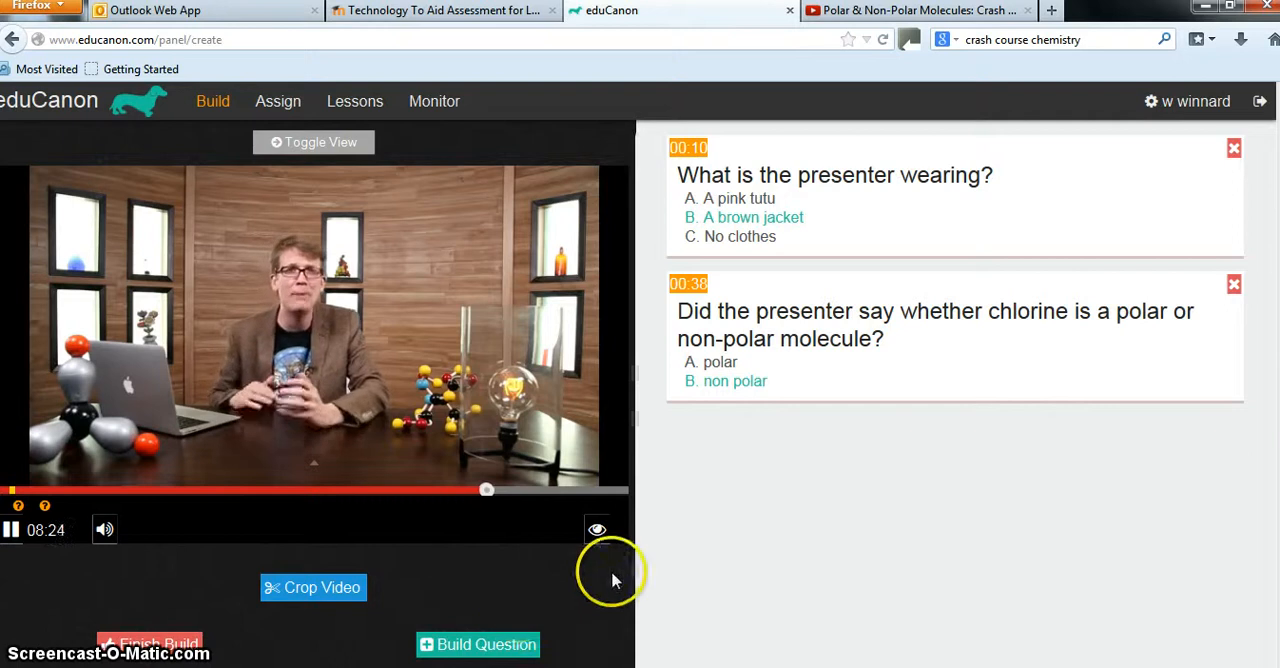
click(519, 648)
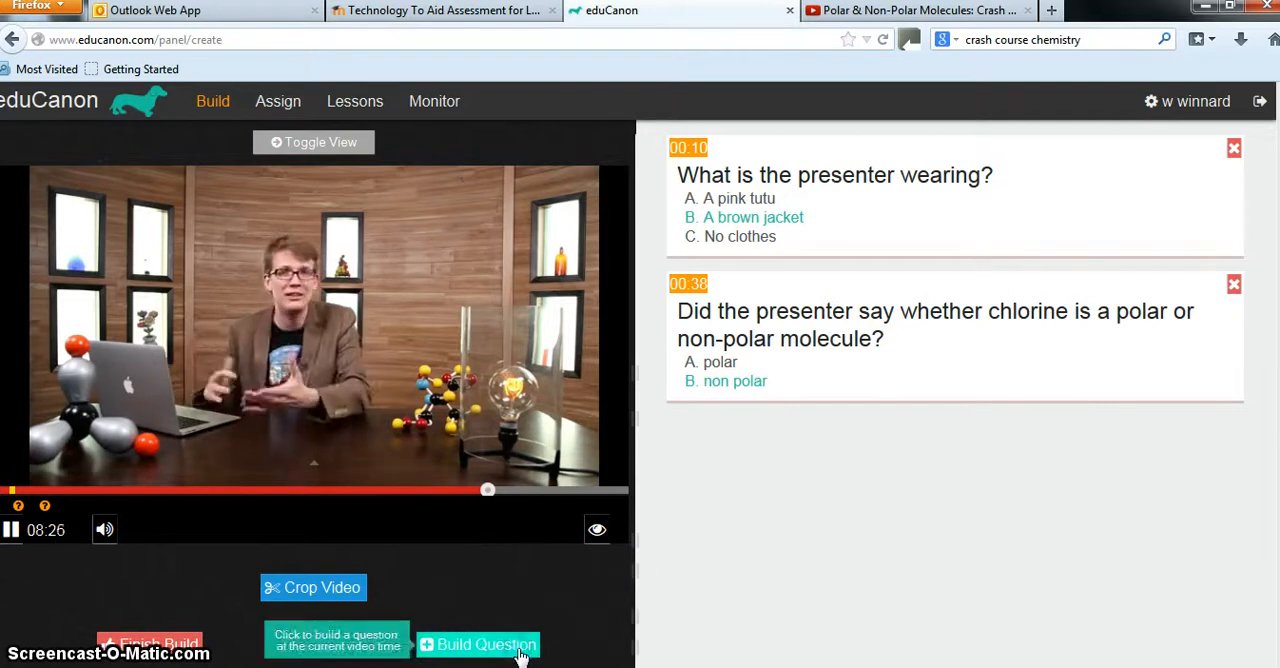
click(746, 467)
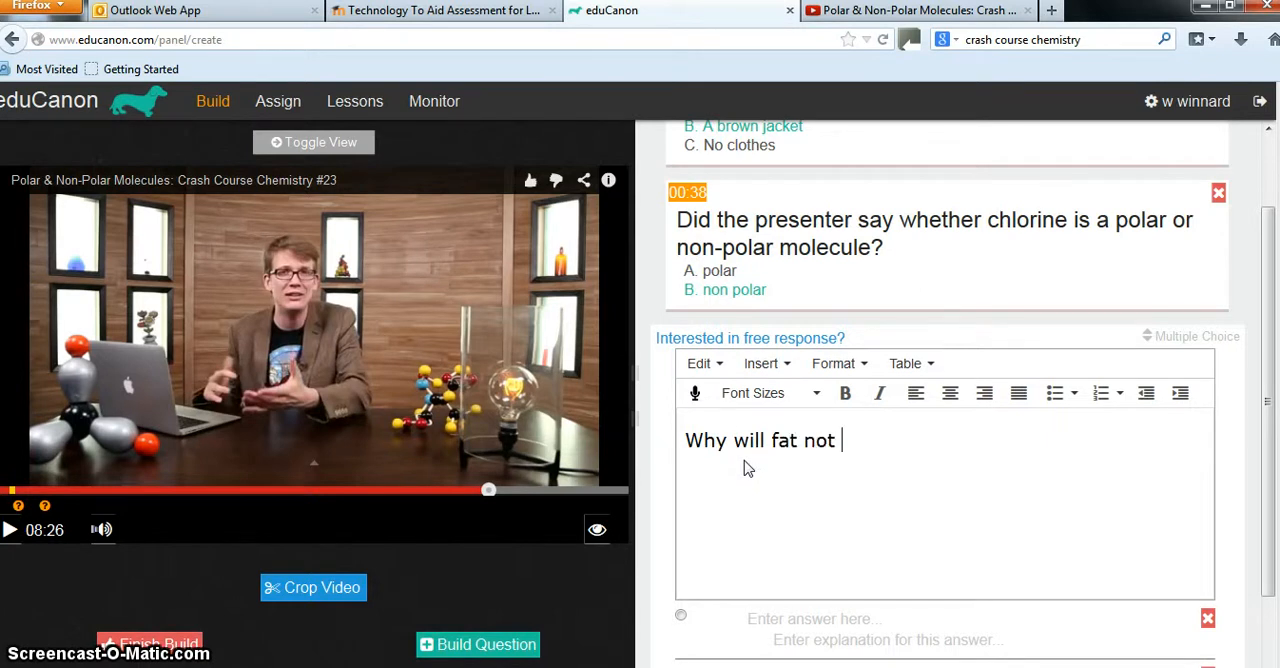
text(ve in water)
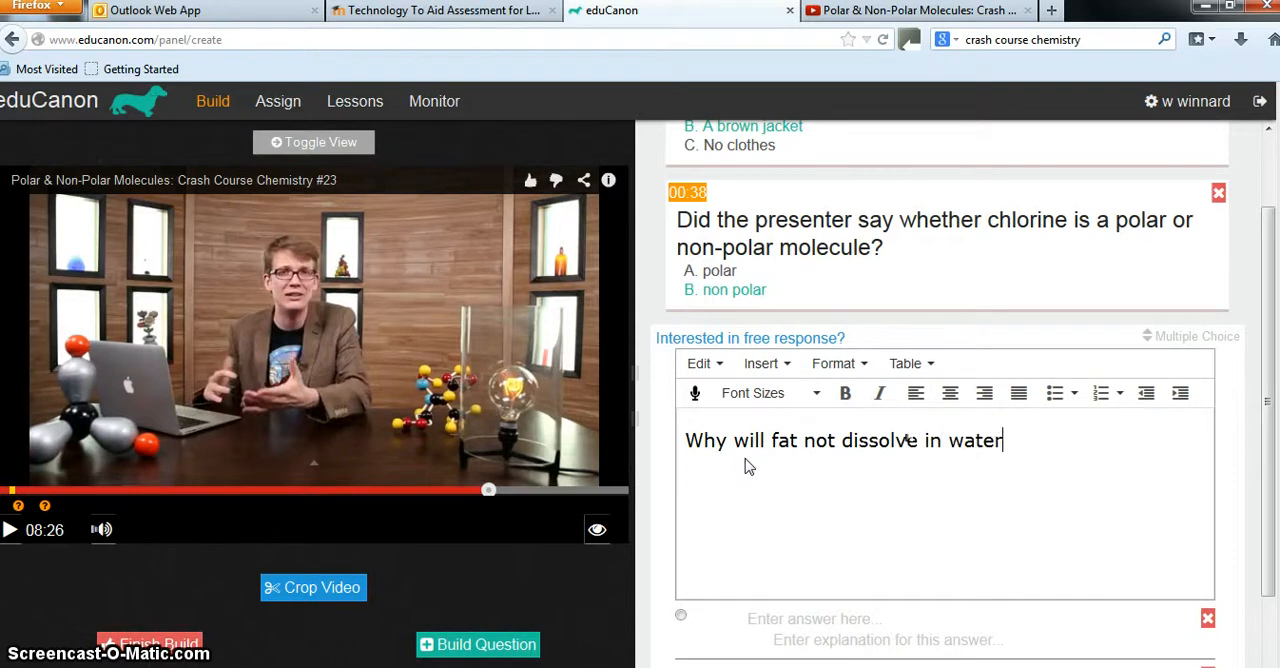
Enter the answers "Fat is polar" and "Fat is non polar" for the 08:26 question, keeping "Fat is non polar" as correct
scroll(749, 466, down, 2)
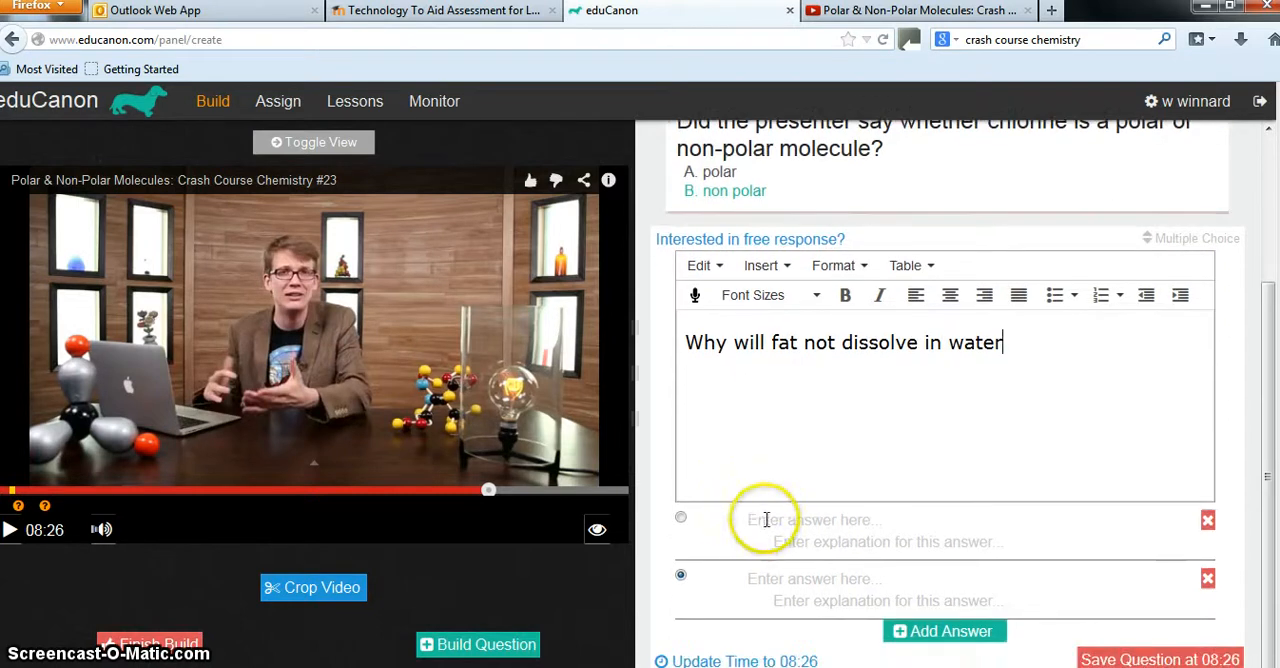
click(765, 519)
text(Fat is polar)
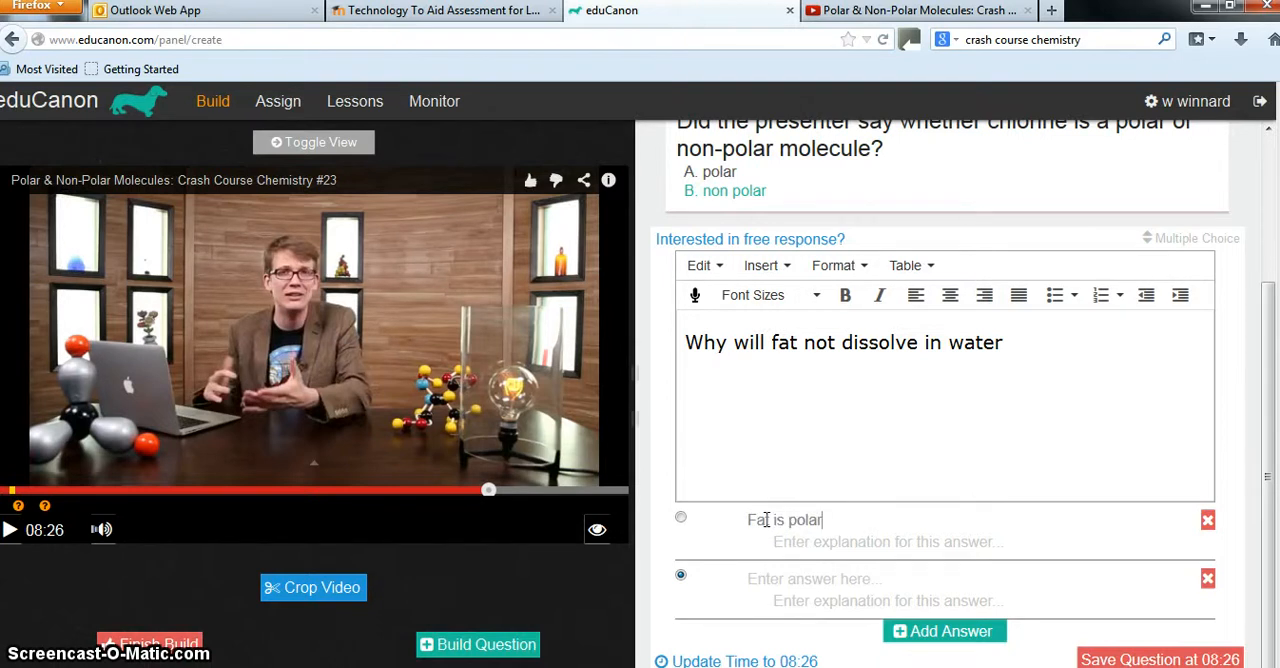
click(785, 584)
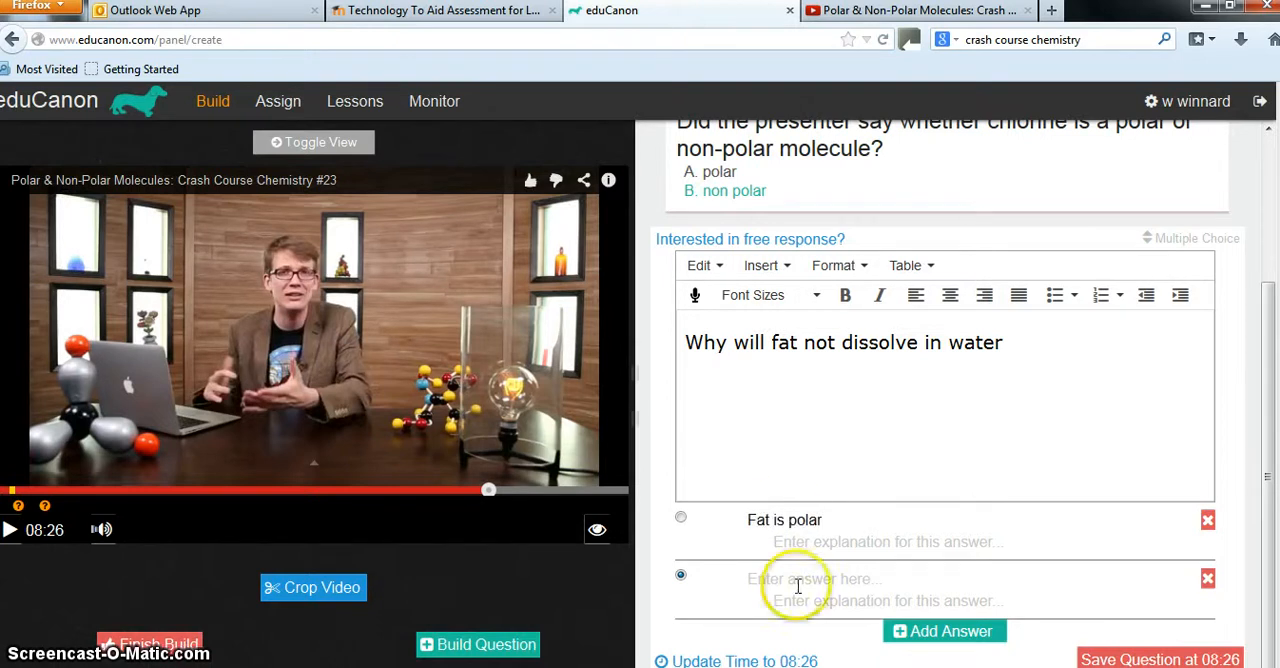
text(Fa)
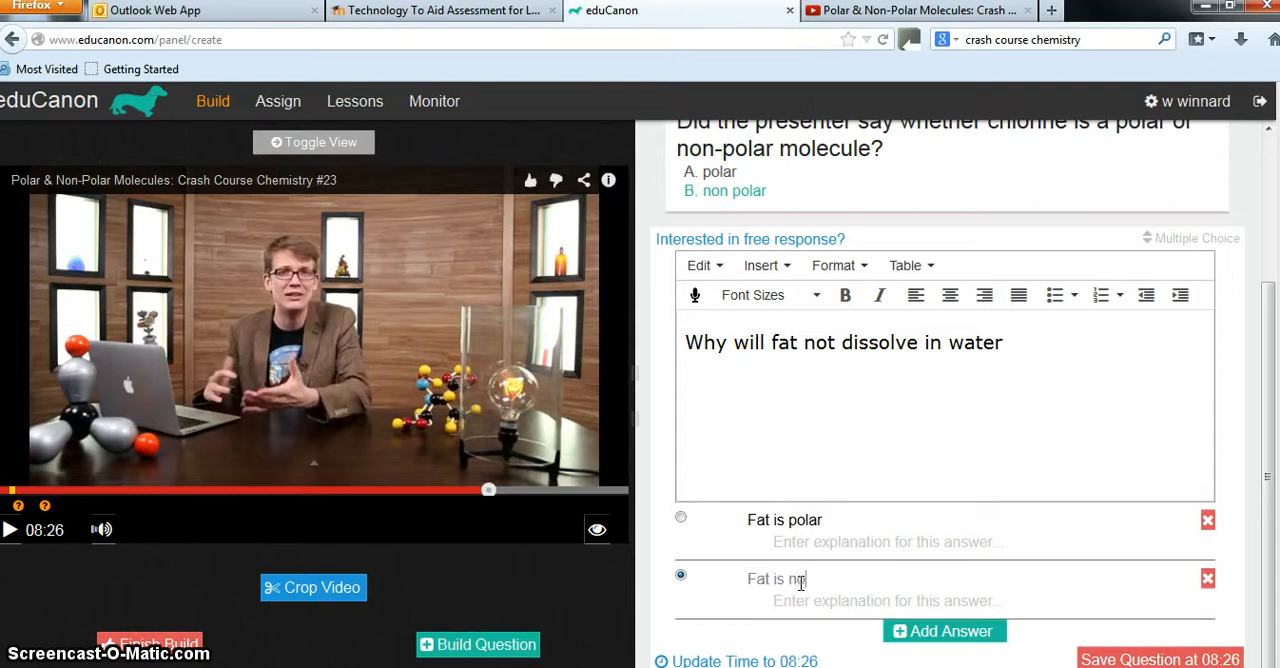
text(t is non pola)
click(845, 520)
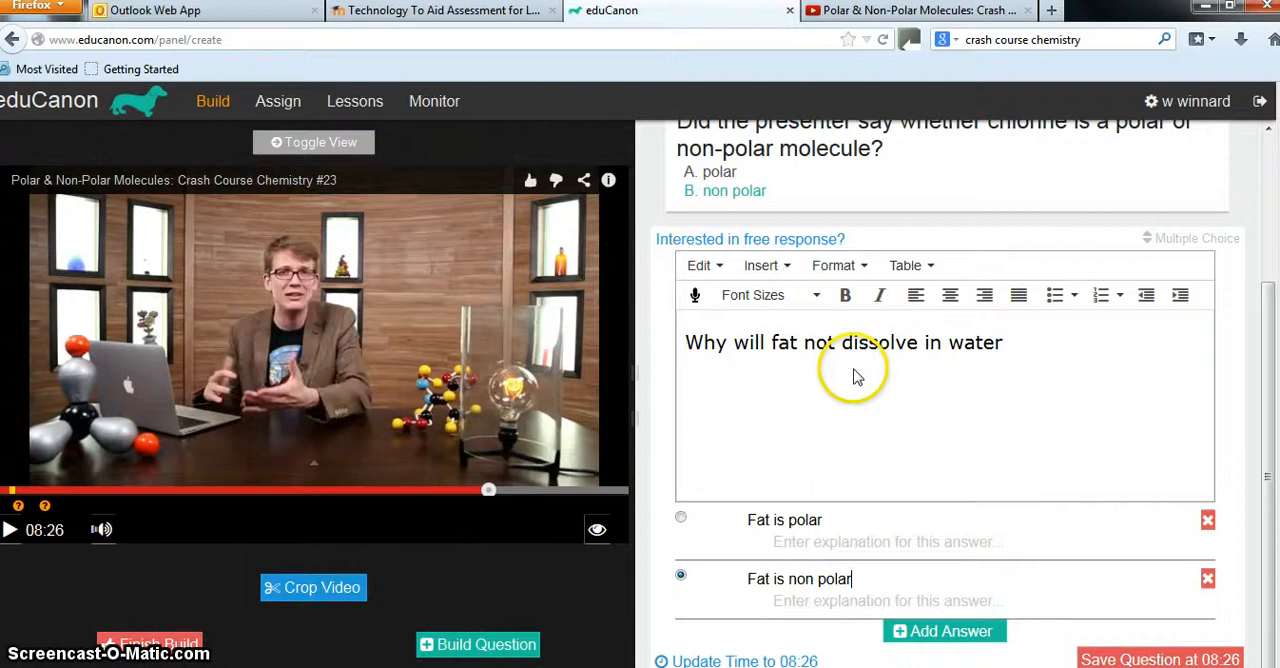
Finish building the lesson and choose to assign it to a section
scroll(852, 372, up, 3)
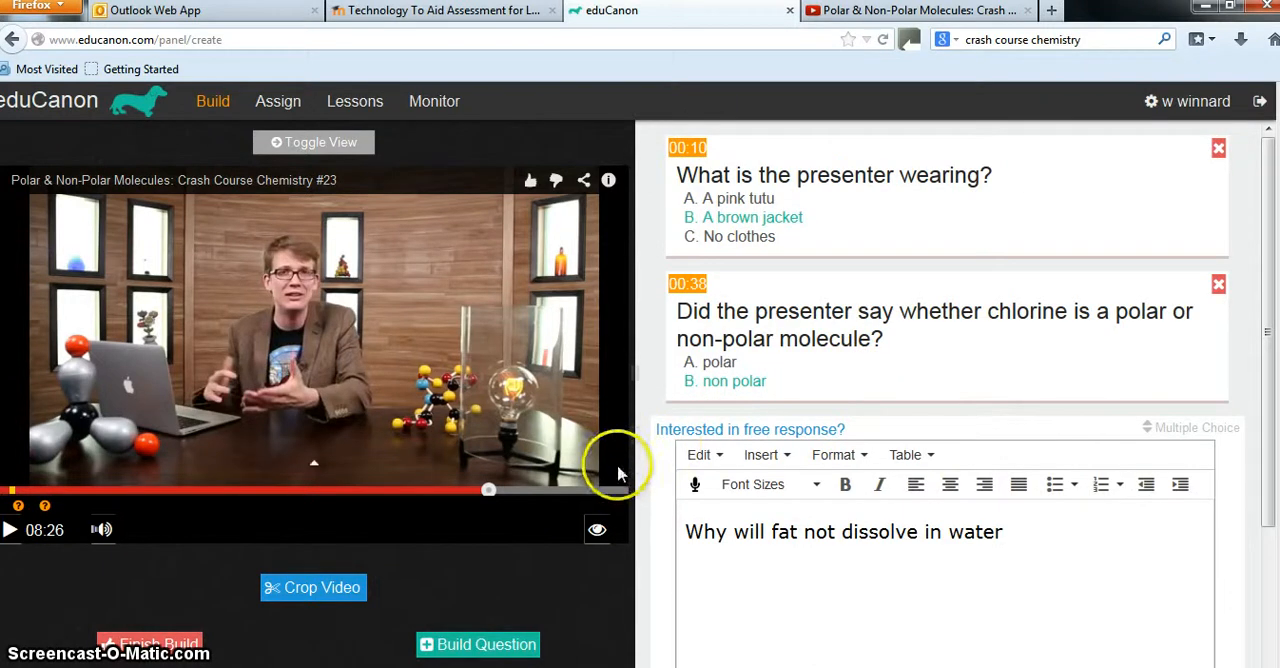
click(160, 645)
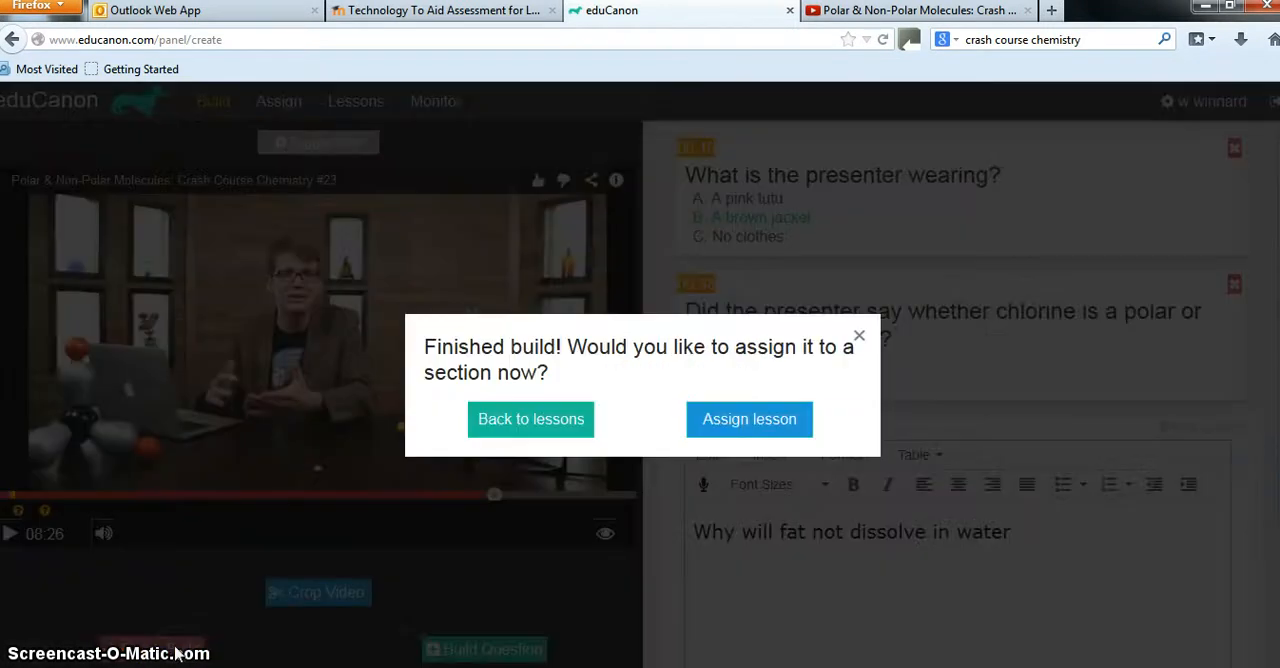
click(757, 420)
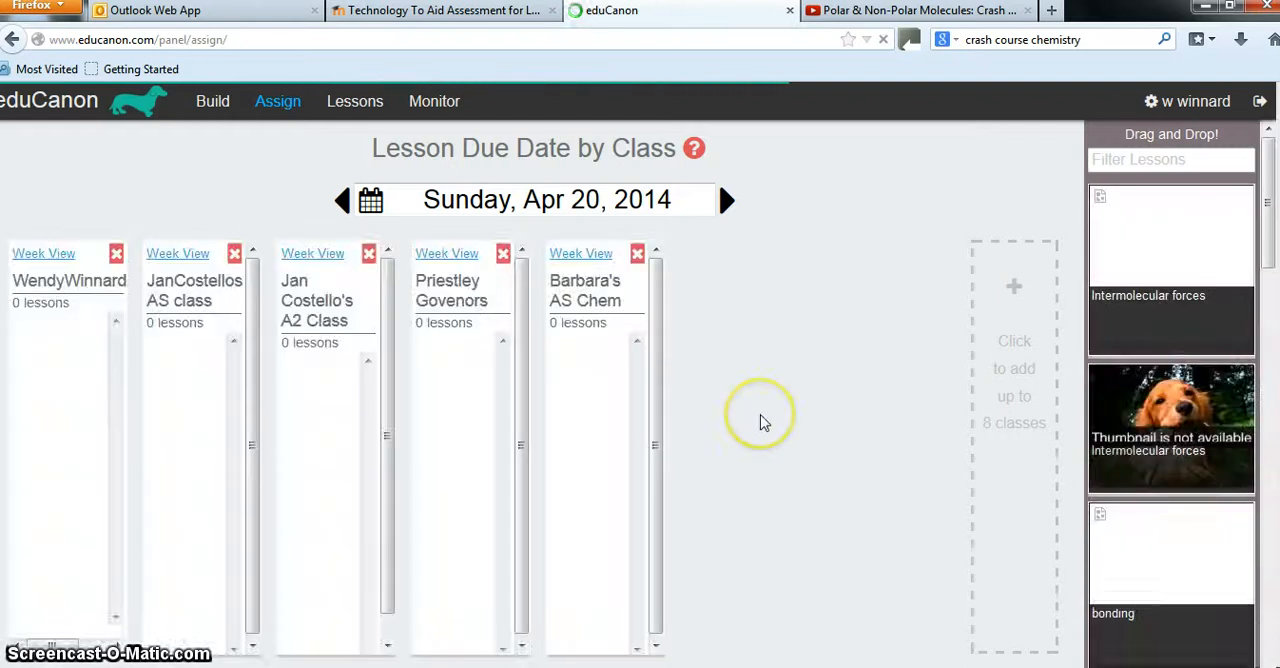
Add a class titled with the teacher's first name plus "teachers priestley", described as "Priestley" followed by the teacher's surname
click(1010, 393)
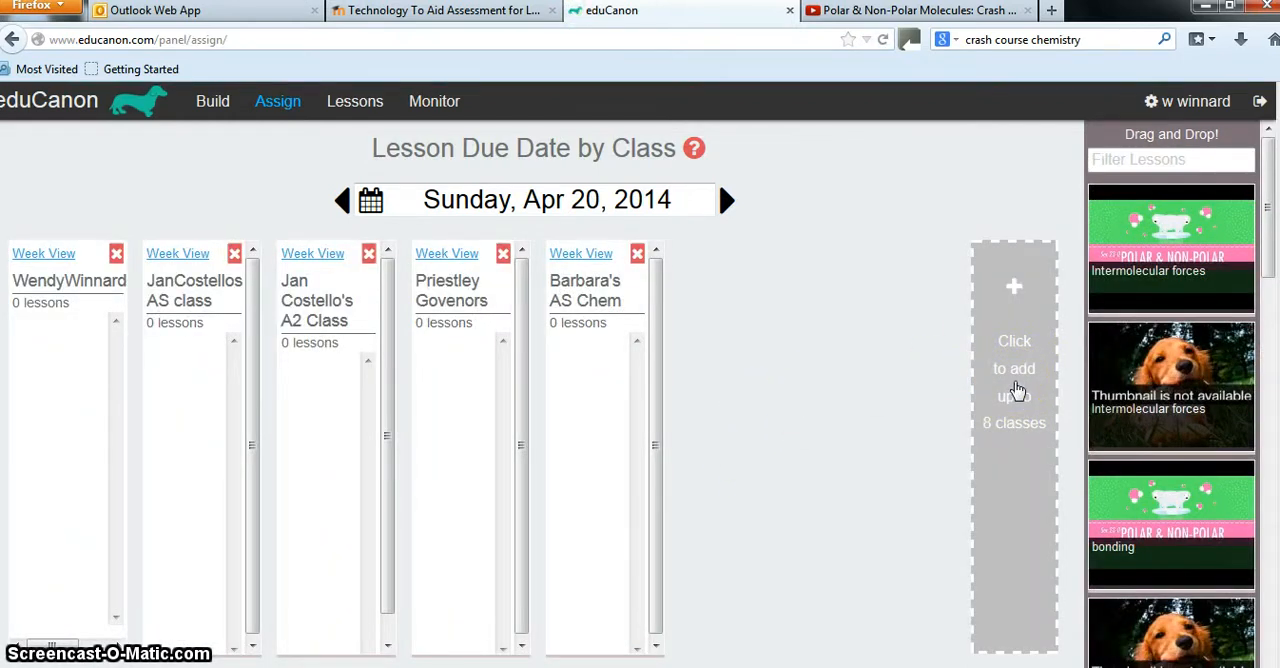
click(1016, 390)
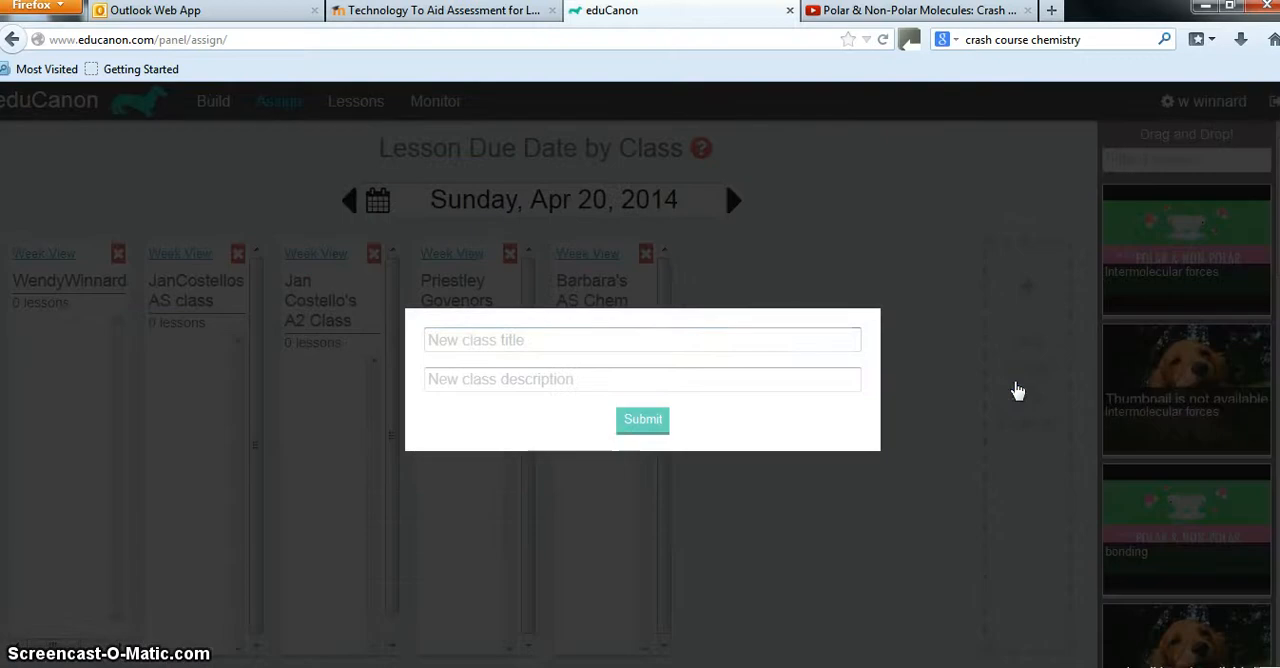
click(588, 331)
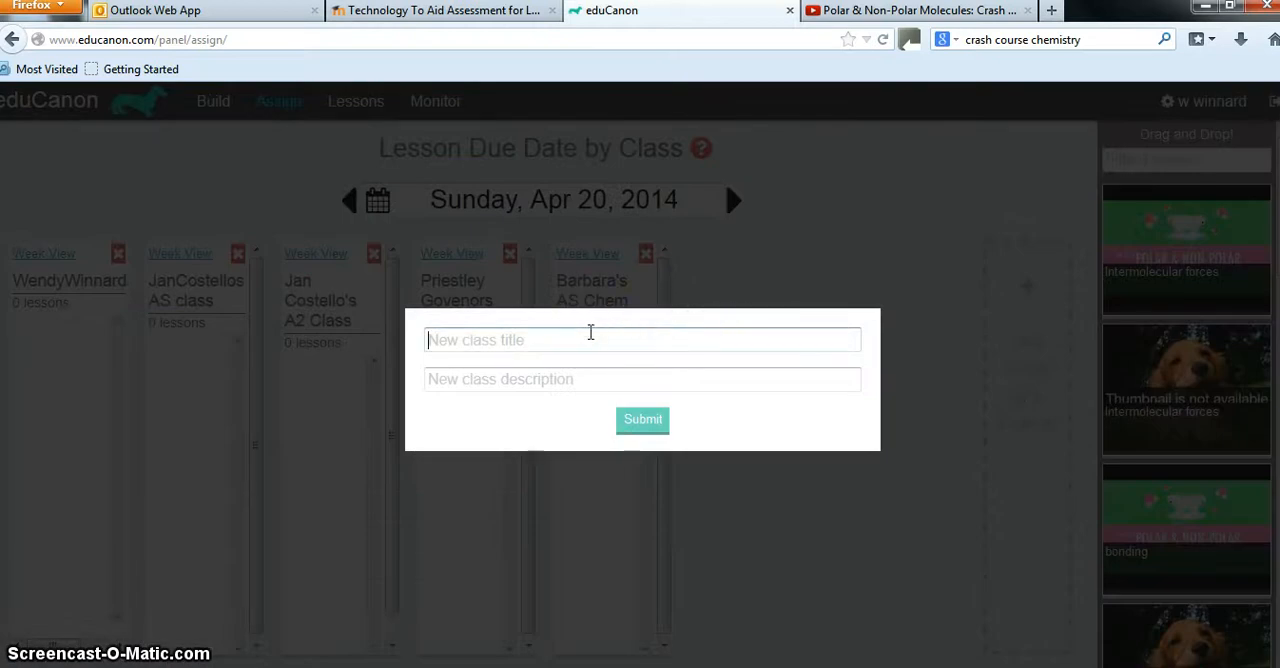
text(Wendys teachers pr)
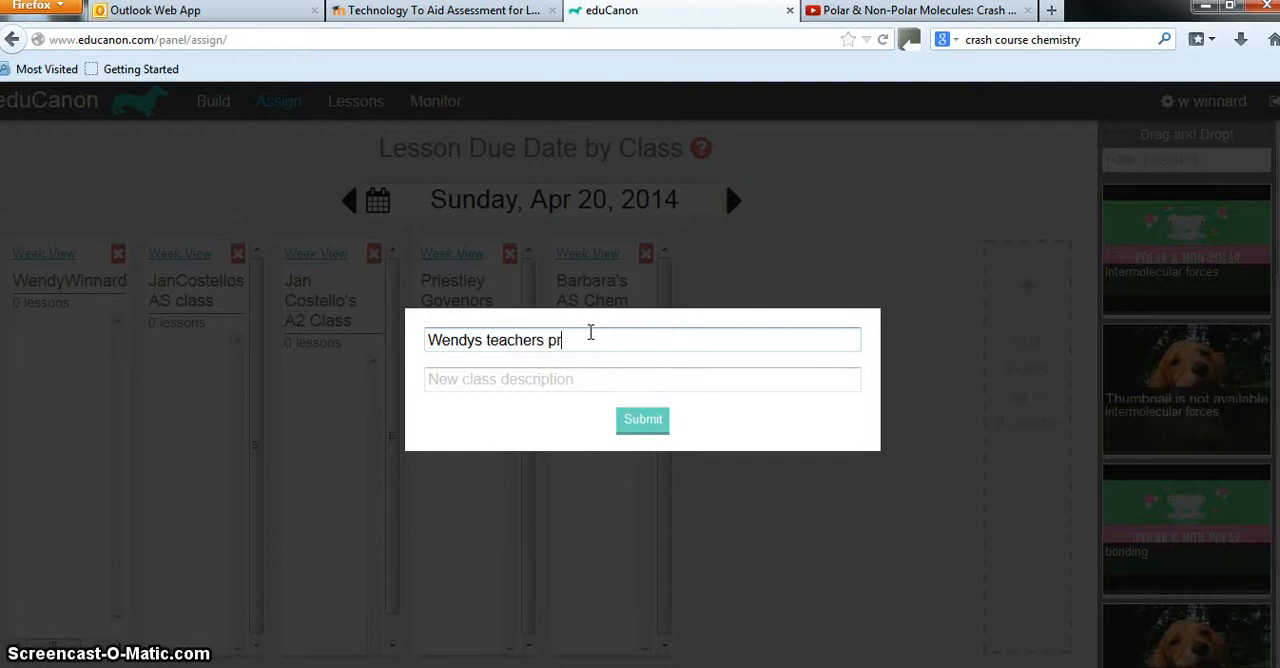
text(estley)
click(548, 380)
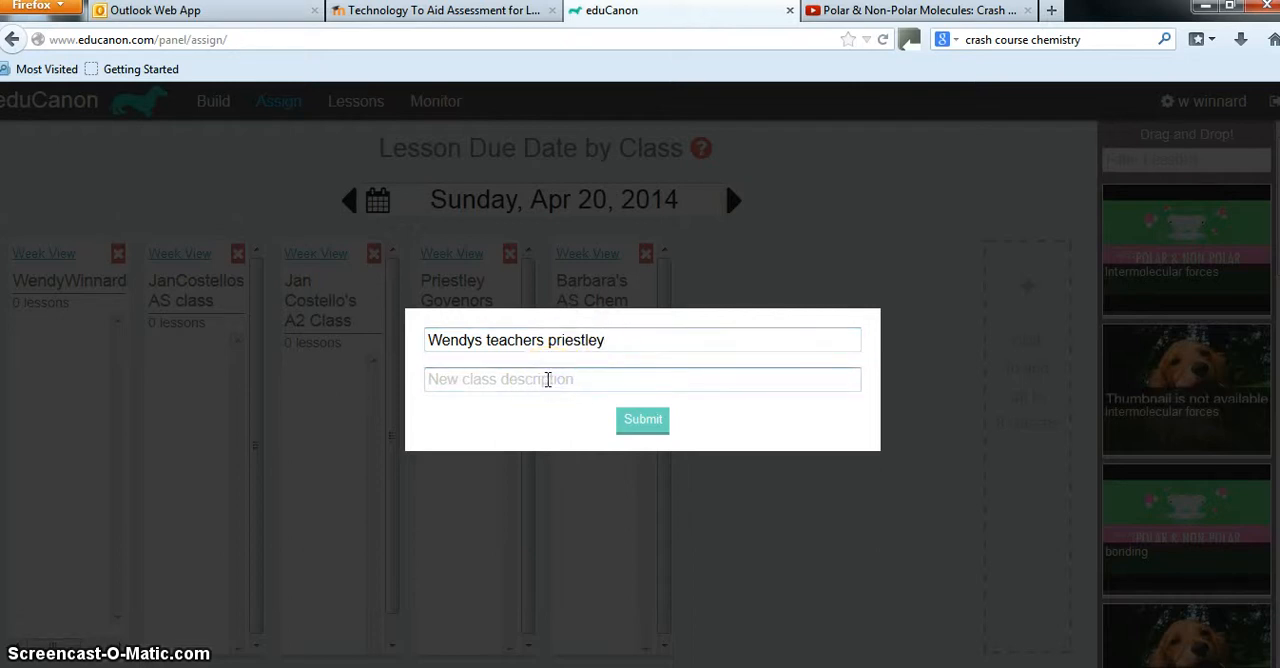
text(Priest)
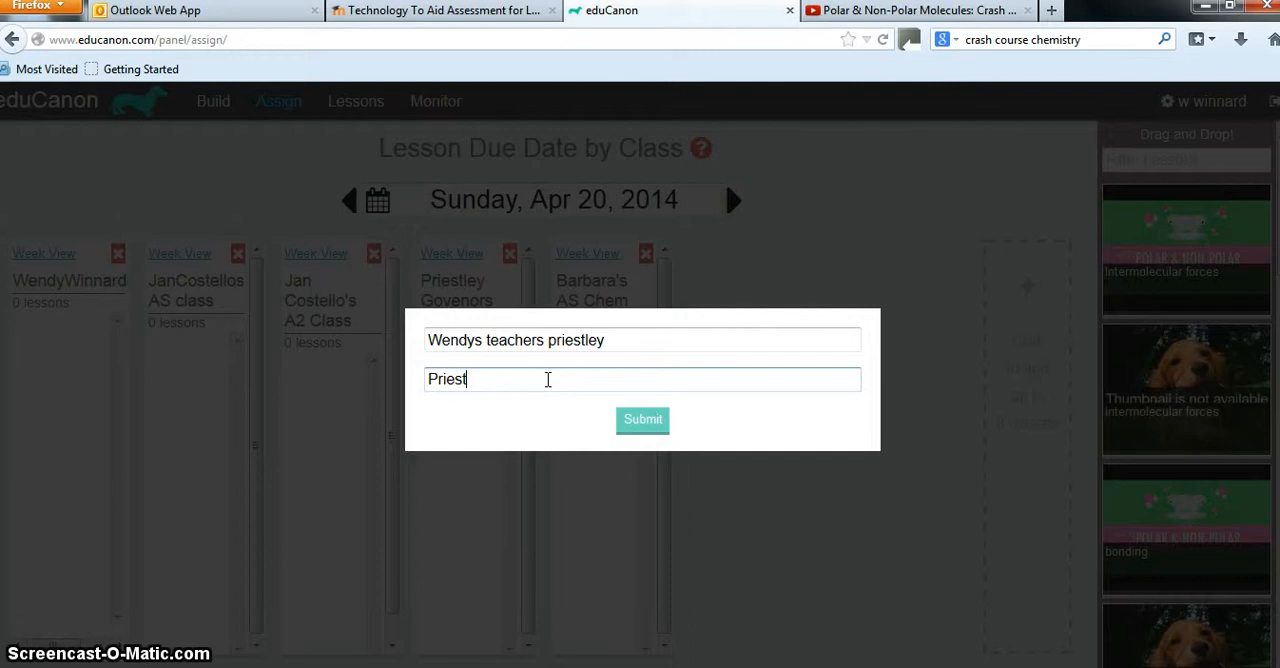
text(ley winnard)
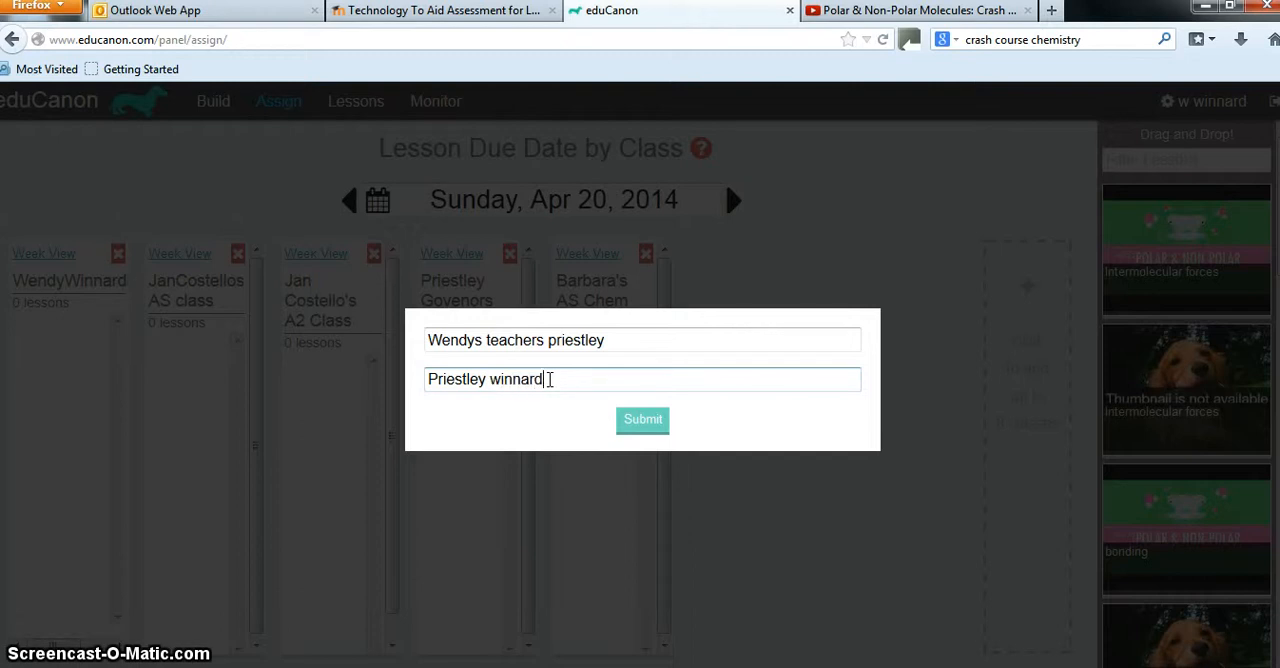
click(656, 423)
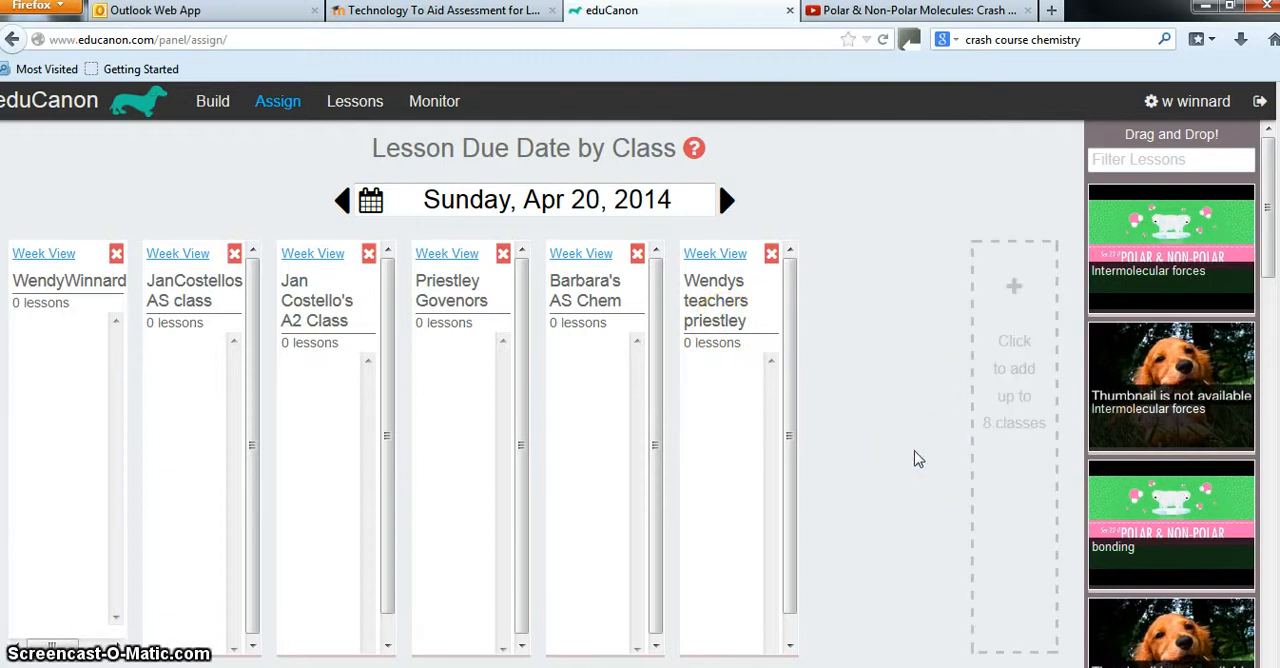
Set the due date to Tuesday, Apr 22, 2014 and assign the first "Intermolecular forces" lesson in the list to the new class
click(728, 201)
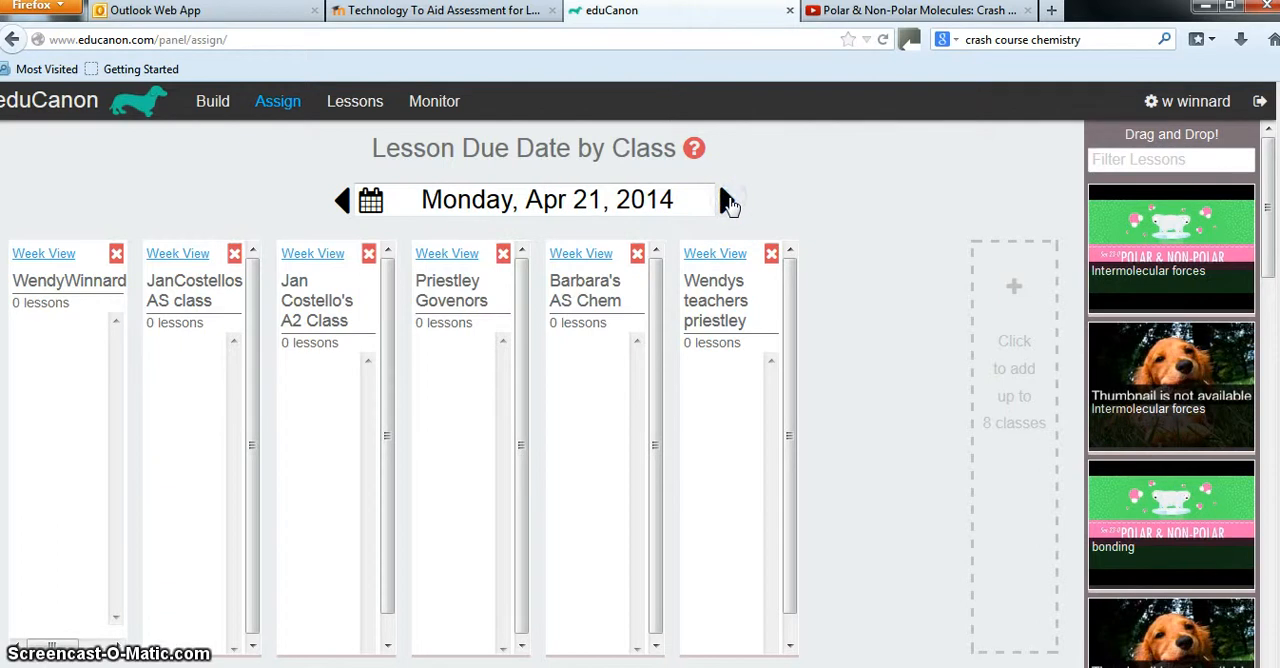
click(728, 201)
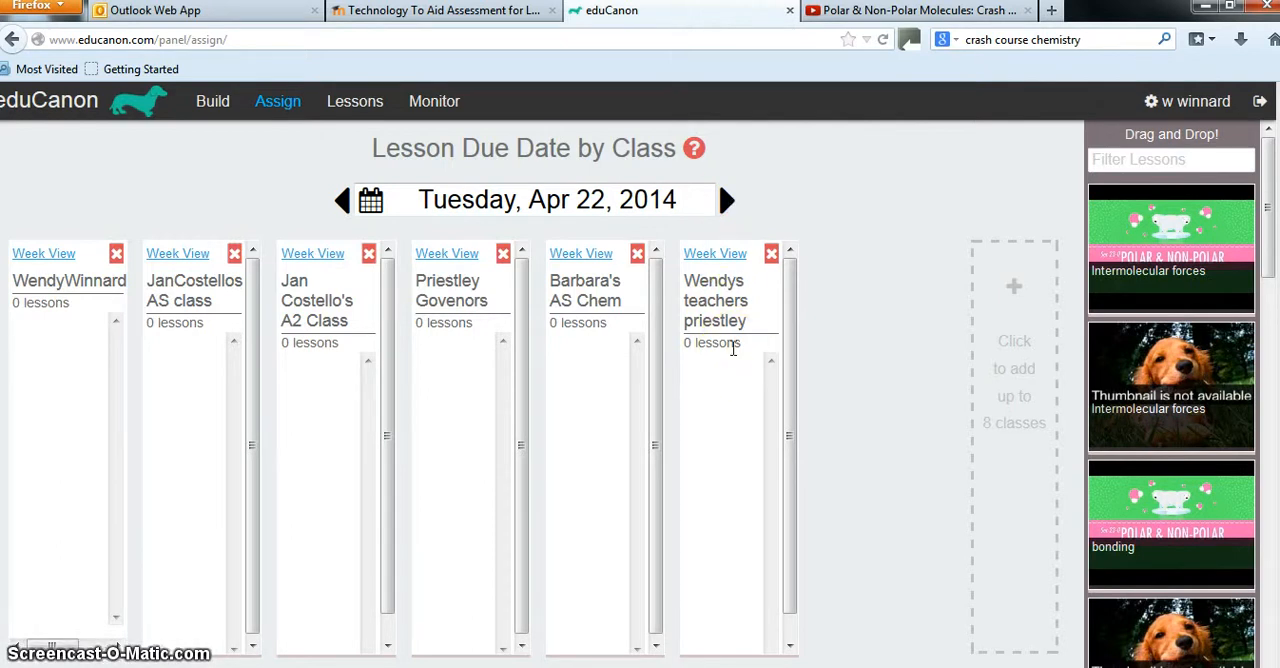
scroll(733, 348, down, 1)
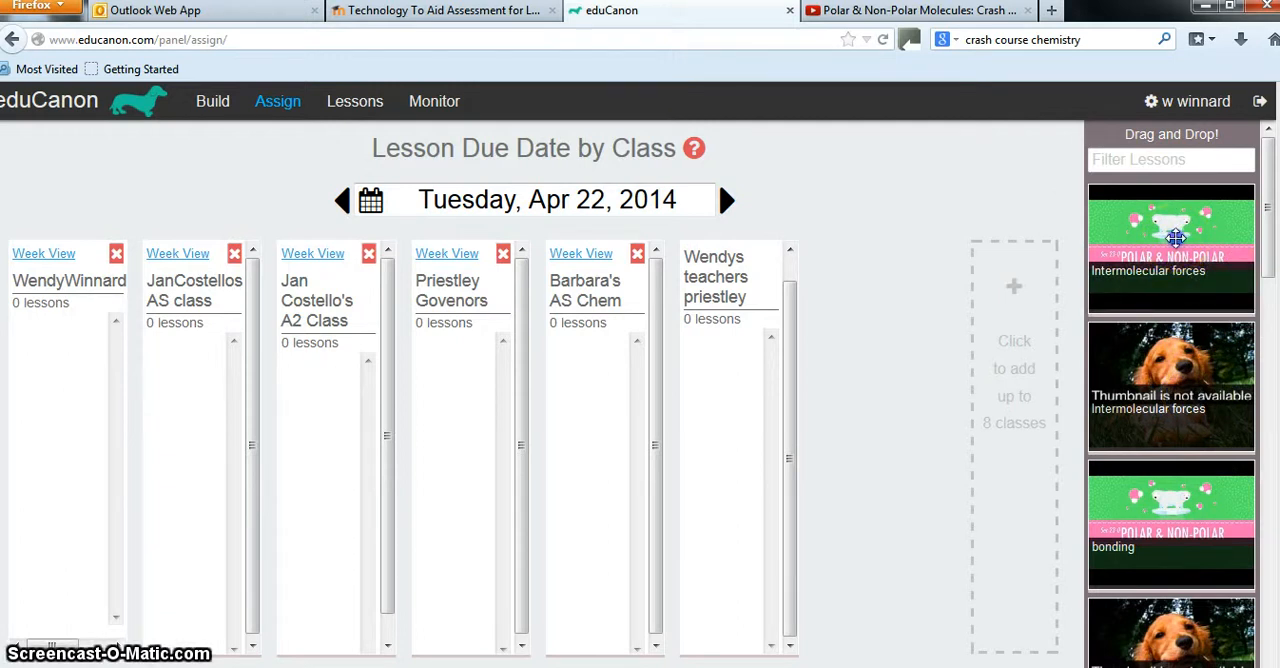
drag(1176, 237, 763, 377)
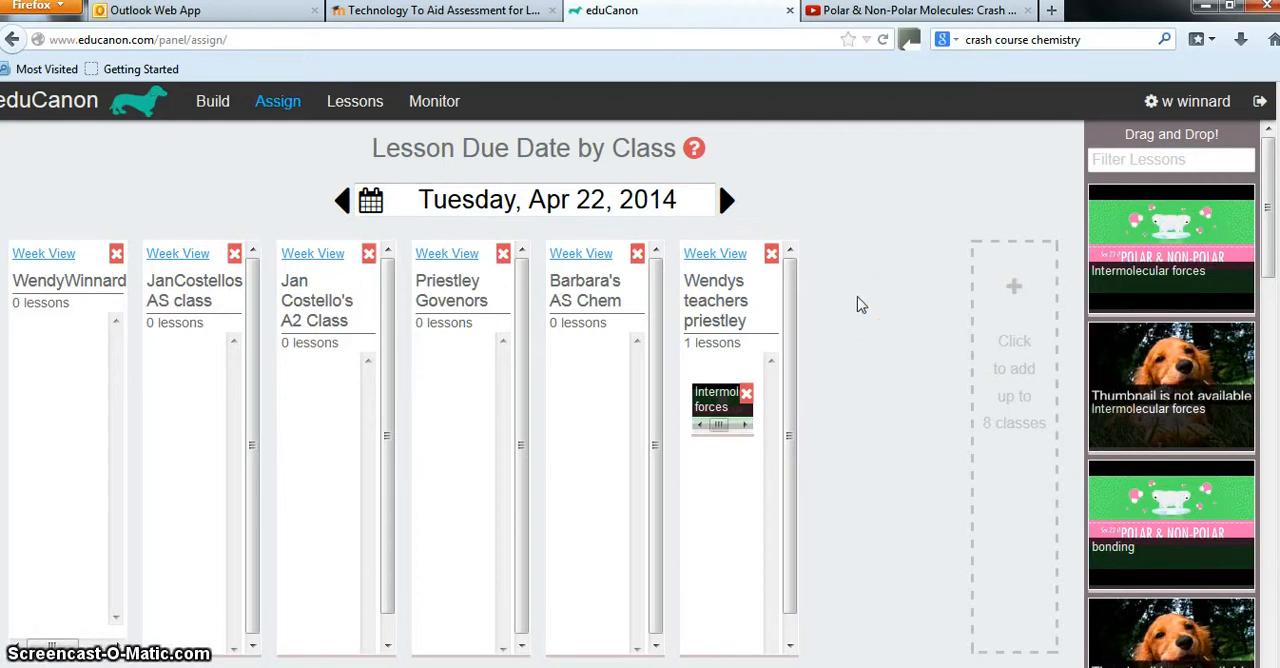
View the question-by-question student breakdown of the "Intermolecular forces" lesson for the newly added class
click(449, 110)
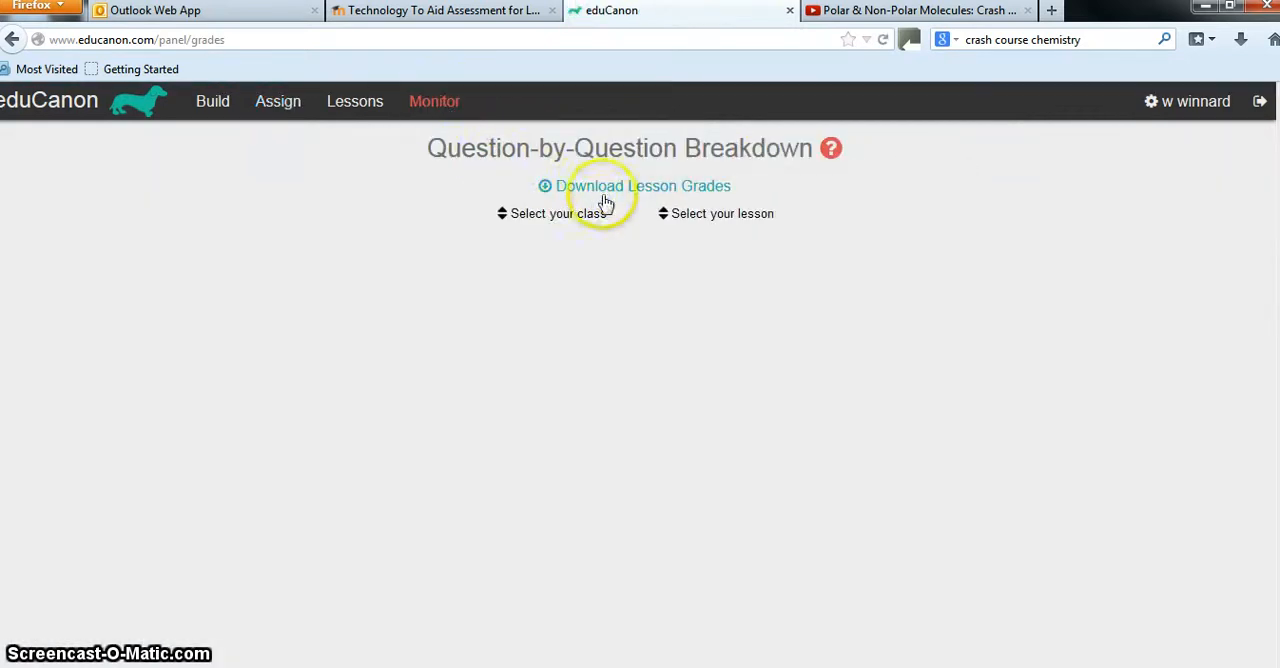
click(558, 215)
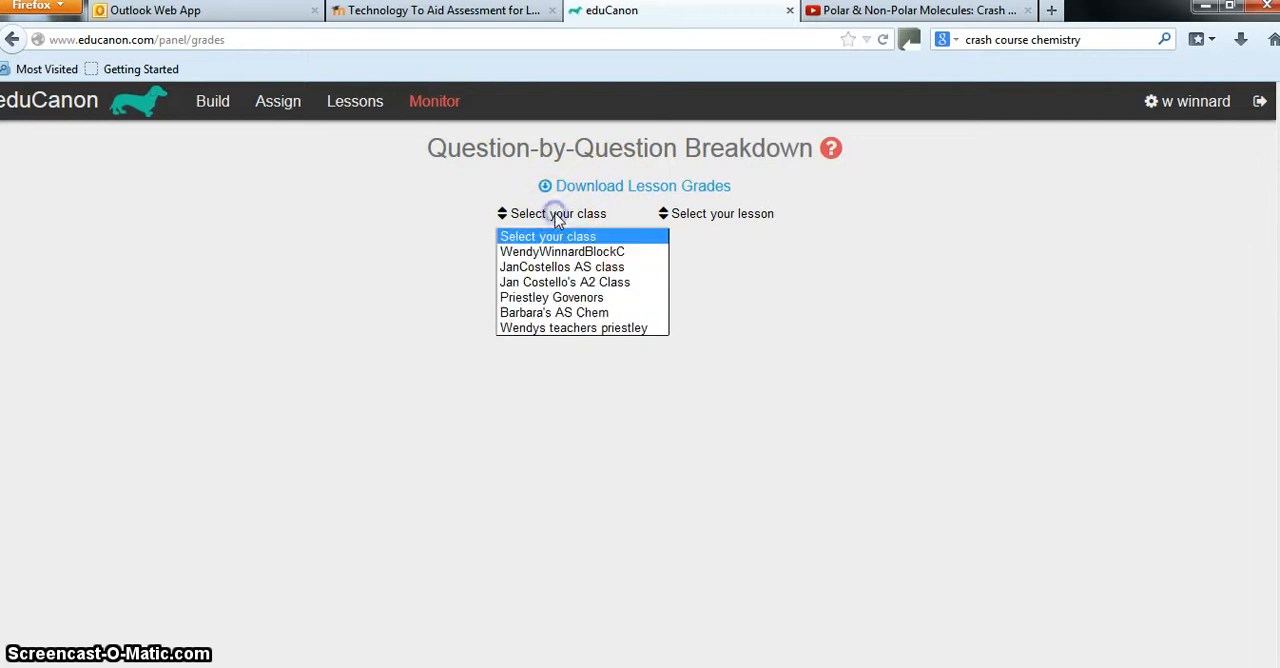
click(562, 328)
click(712, 216)
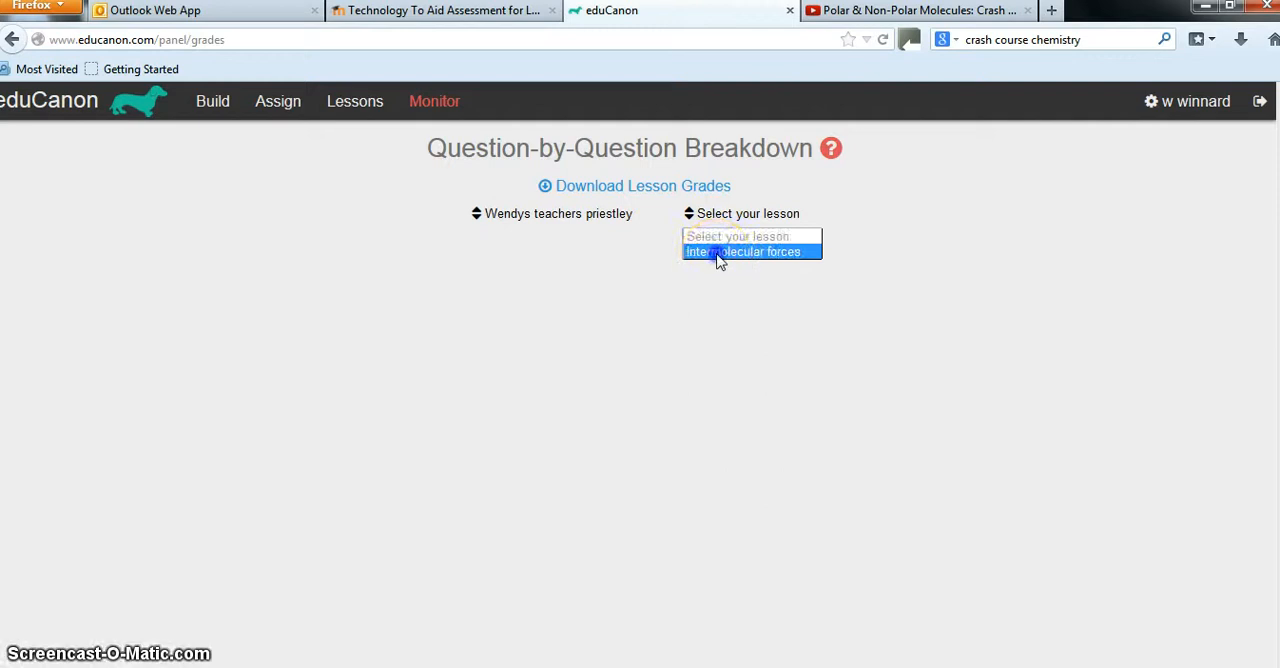
click(718, 252)
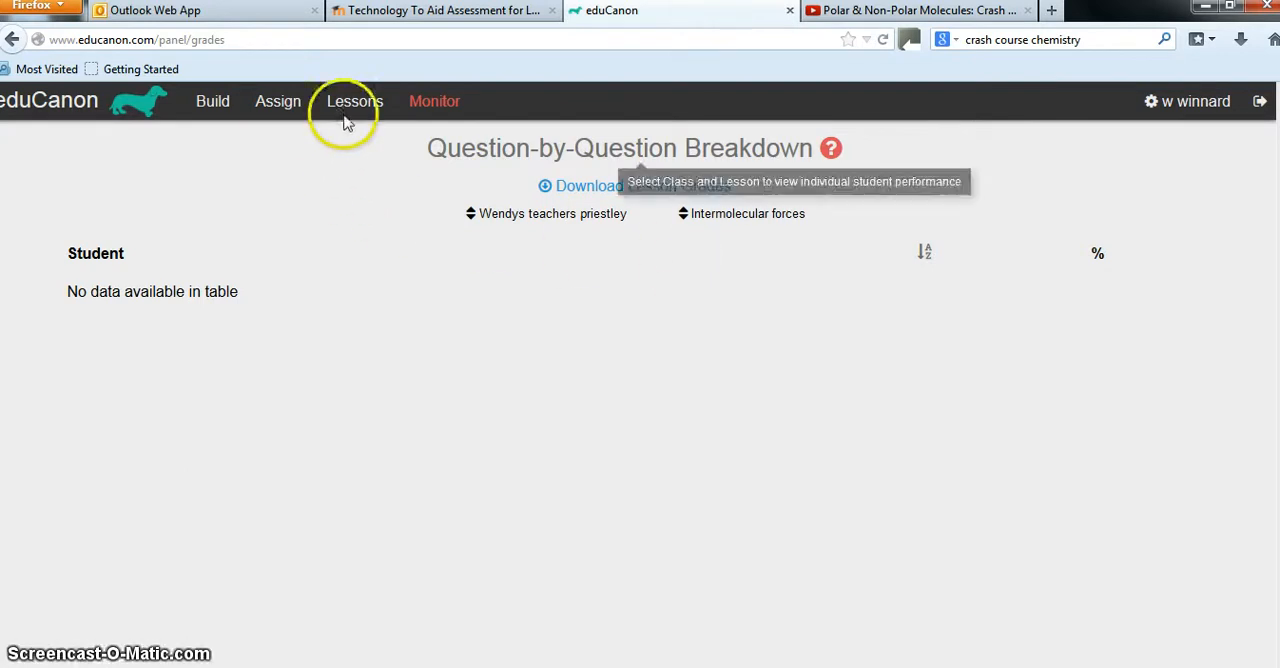
click(366, 220)
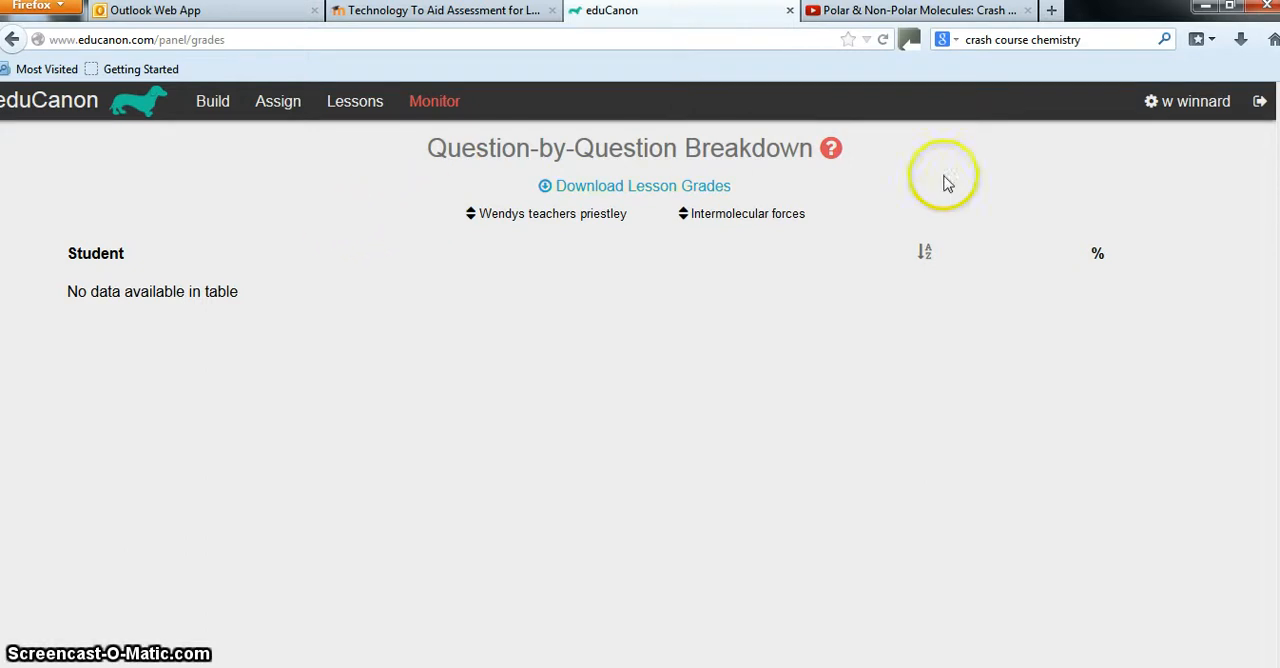
Log out of the teacher account and open the student sign-up form
click(1263, 103)
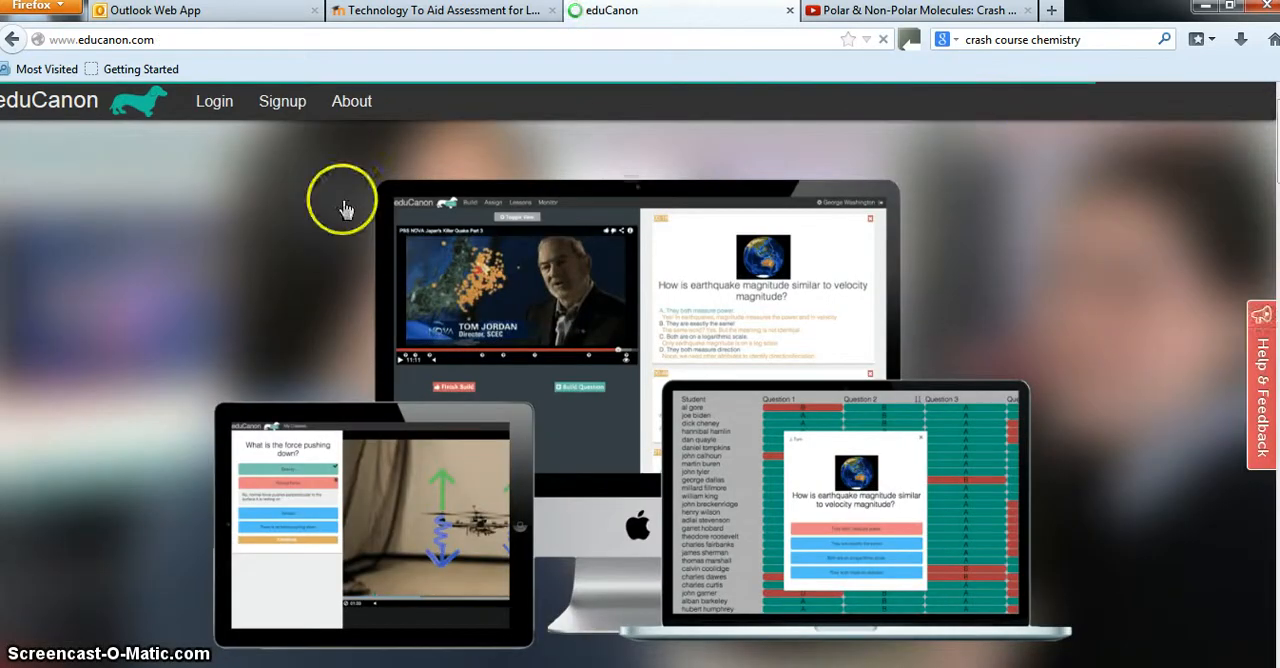
click(288, 104)
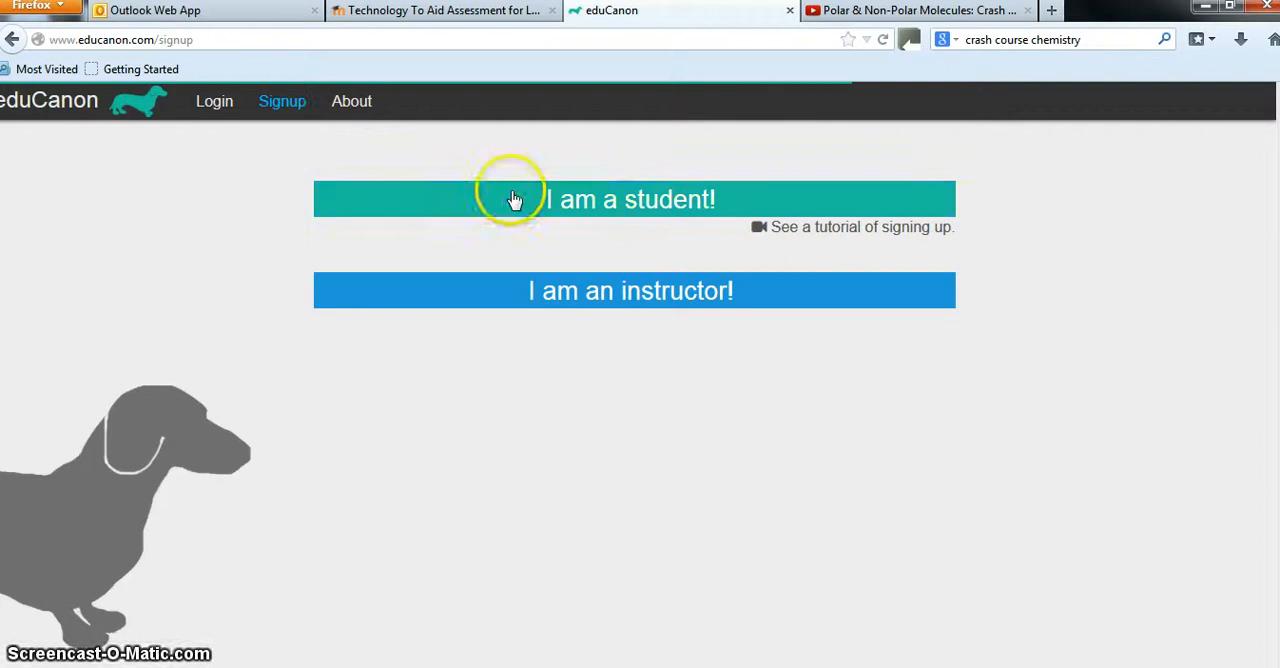
click(627, 201)
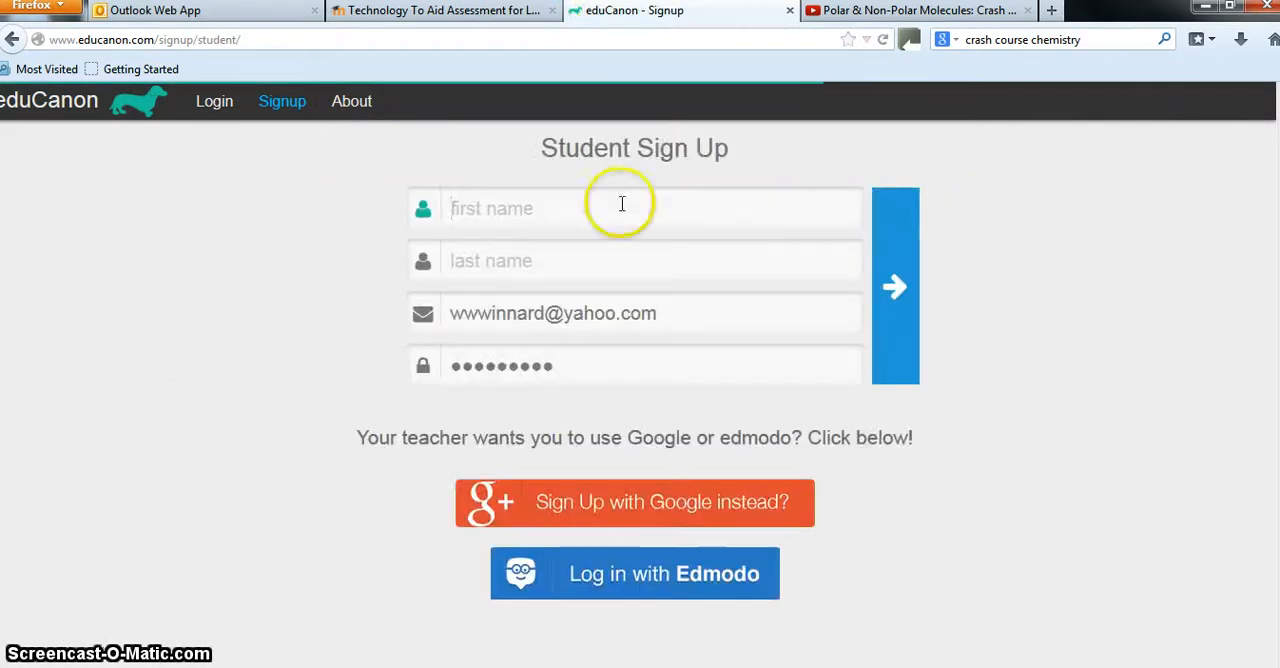
Enter the student's first name and last name in the sign-up form
text(Joe)
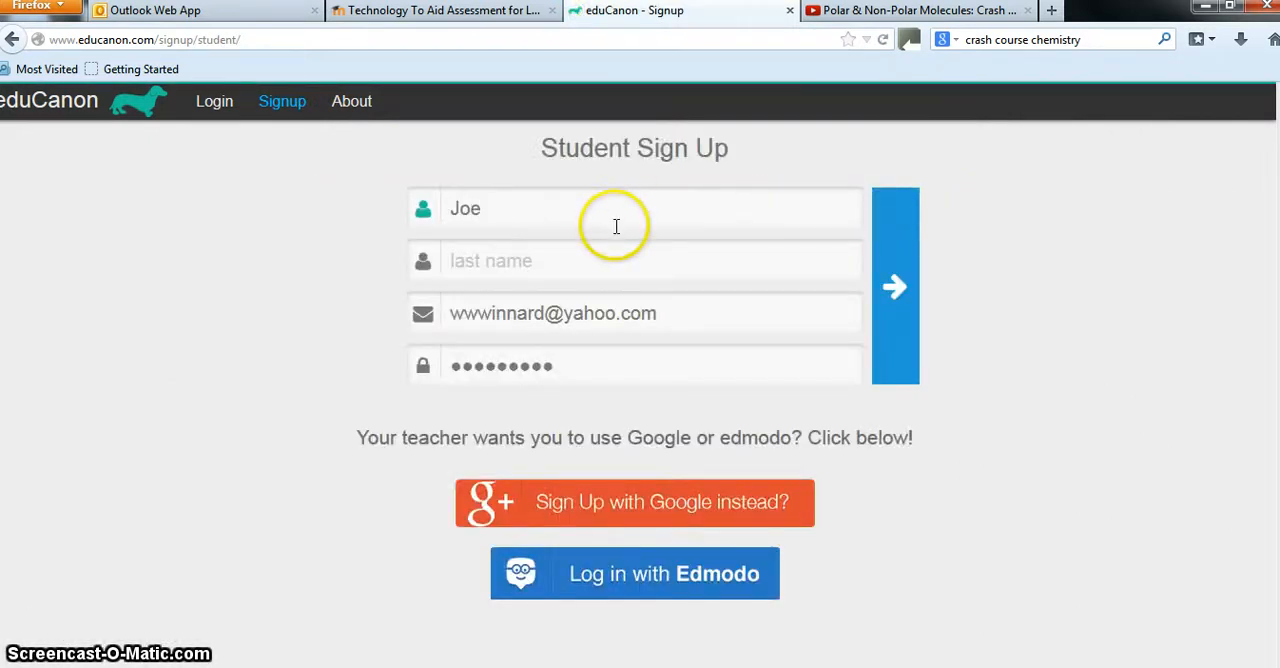
key(Tab)
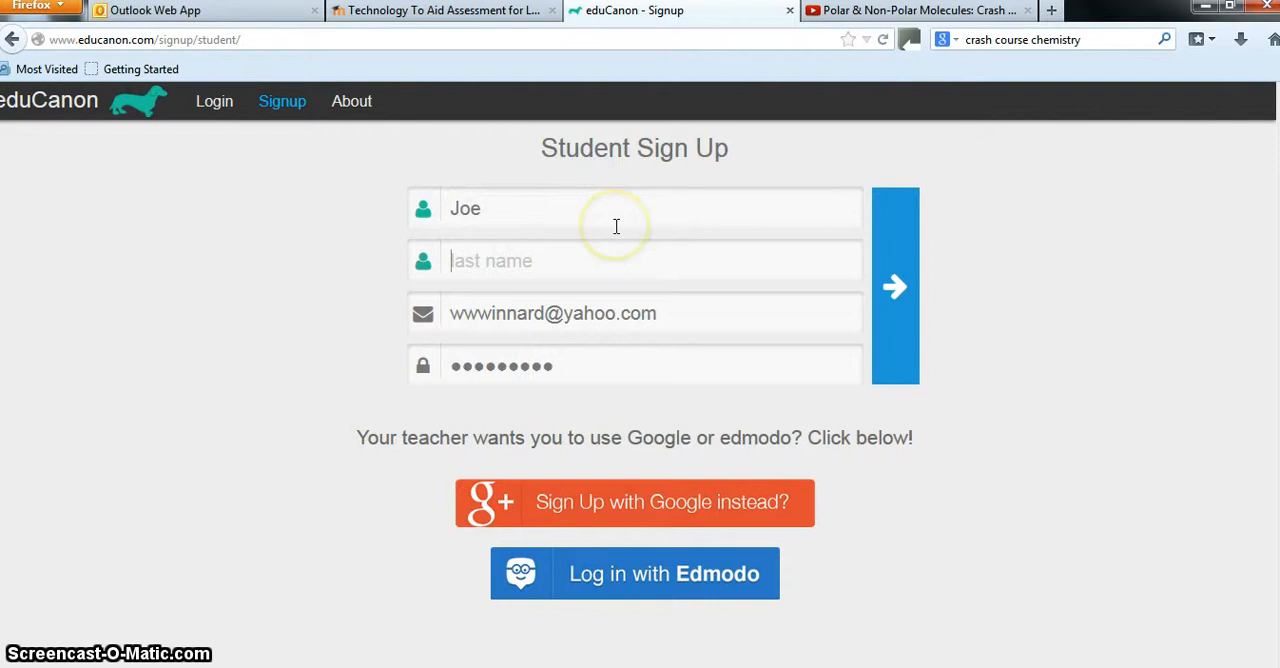
text(Blogs)
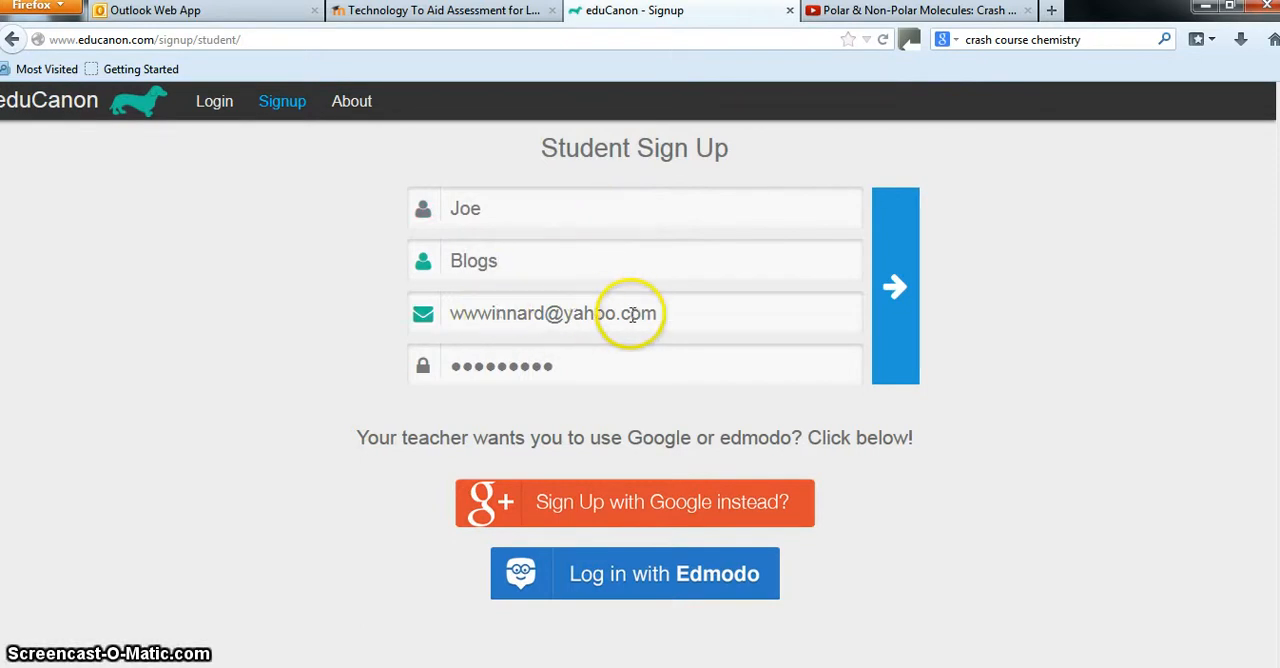
Replace the prefilled e-mail and password in the sign-up form with the student's e-mail address and account password
click(677, 313)
drag(677, 313, 437, 313)
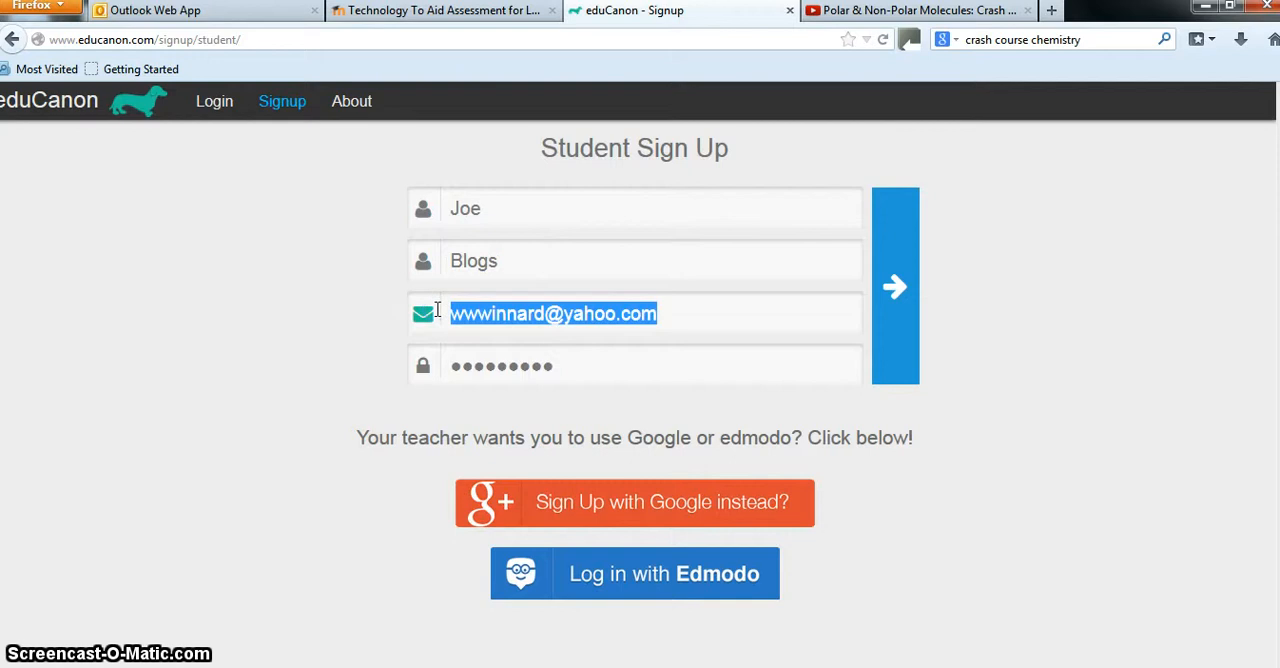
text(jbpriest)
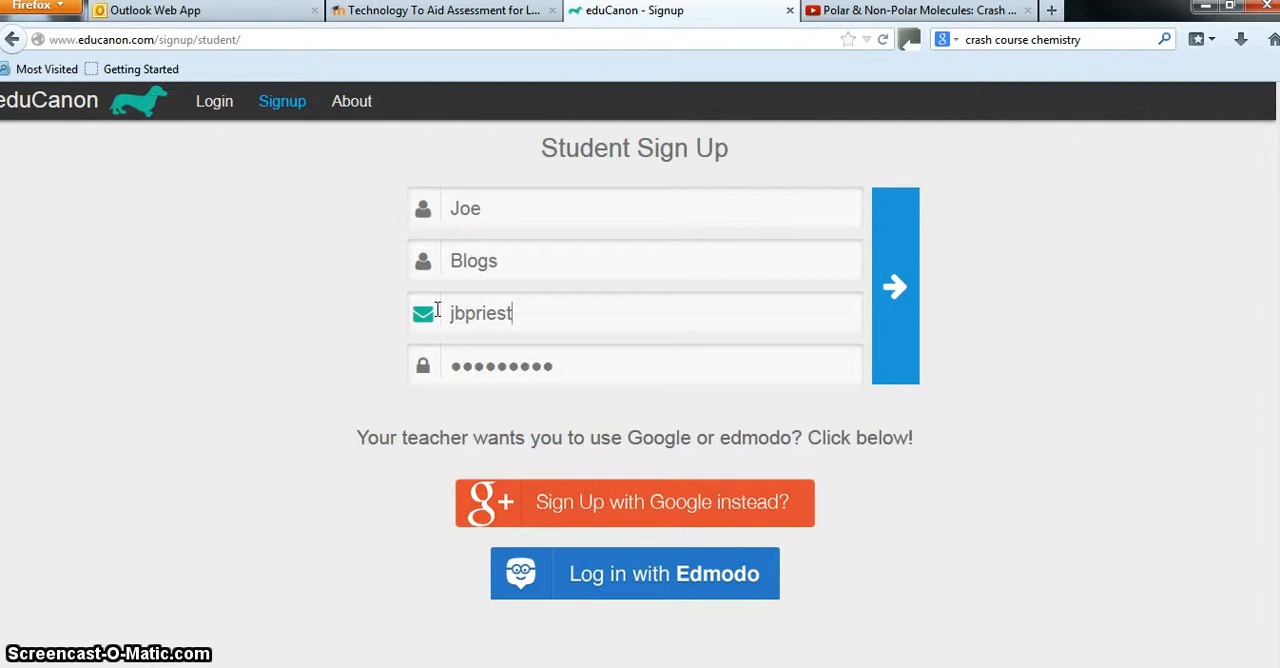
key(BackSpace)
key(BackSpace)
key(BackSpace)
key(BackSpace)
key(BackSpace)
key(BackSpace)
text(priestley)
drag(568, 364, 390, 361)
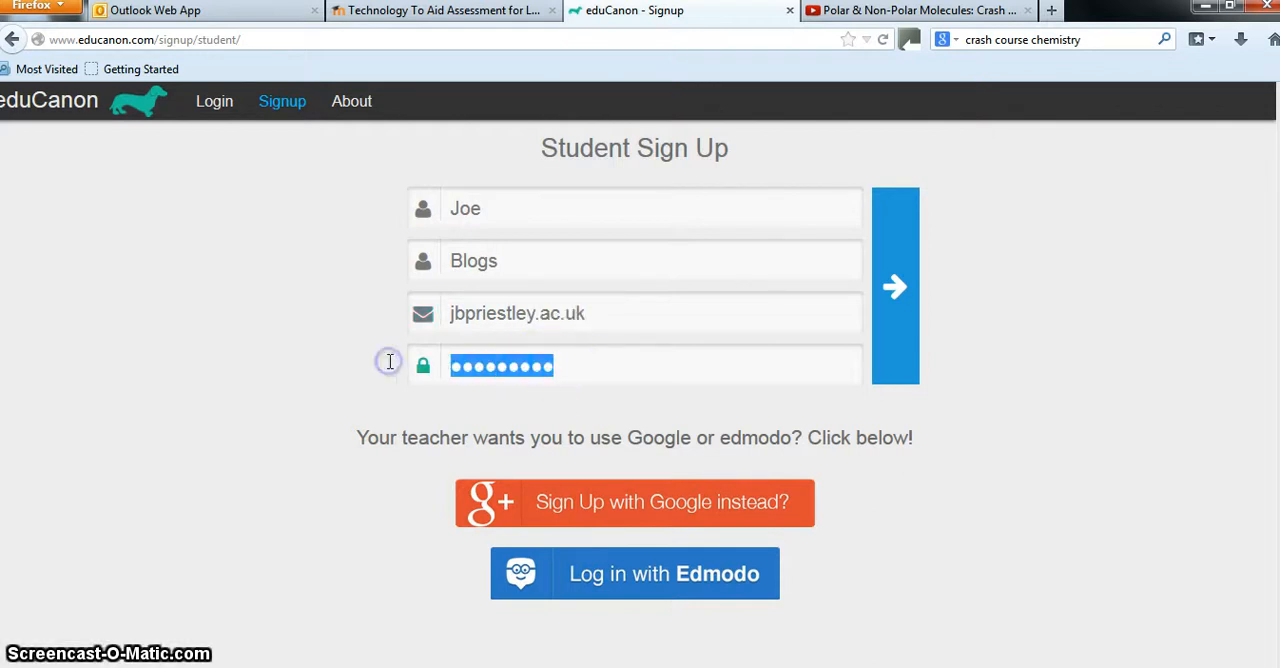
text(•)
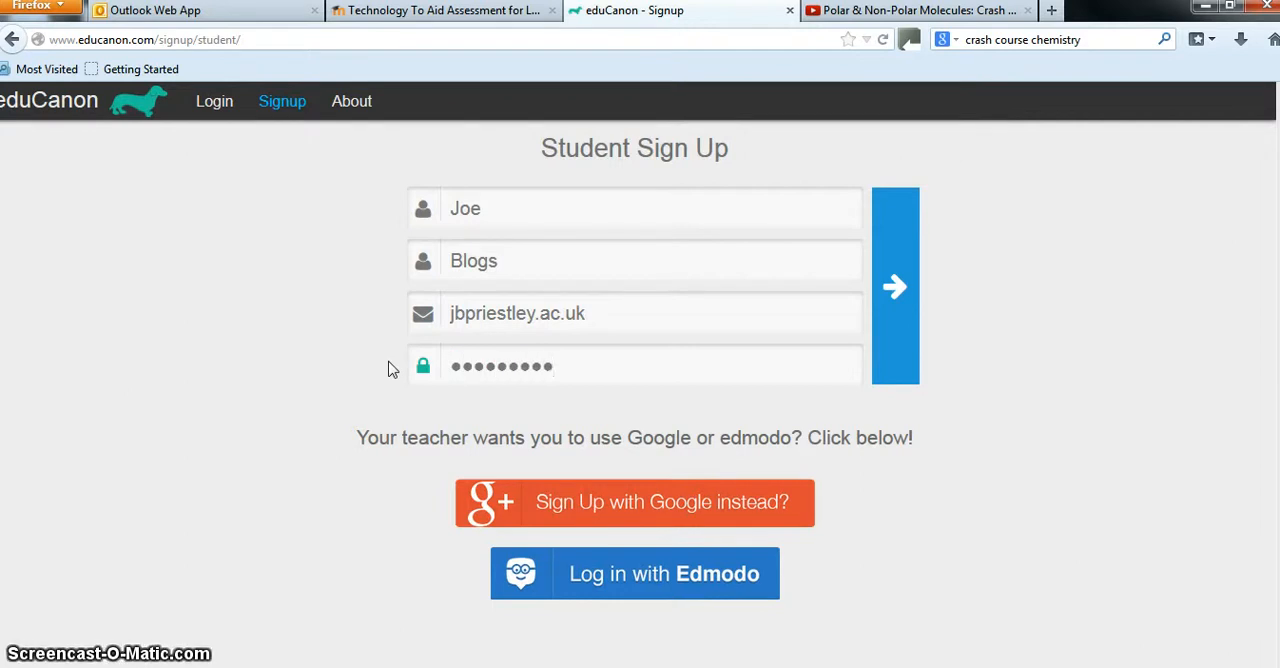
Submit the student sign-up form without saving the password in the browser and start adding a class
click(900, 292)
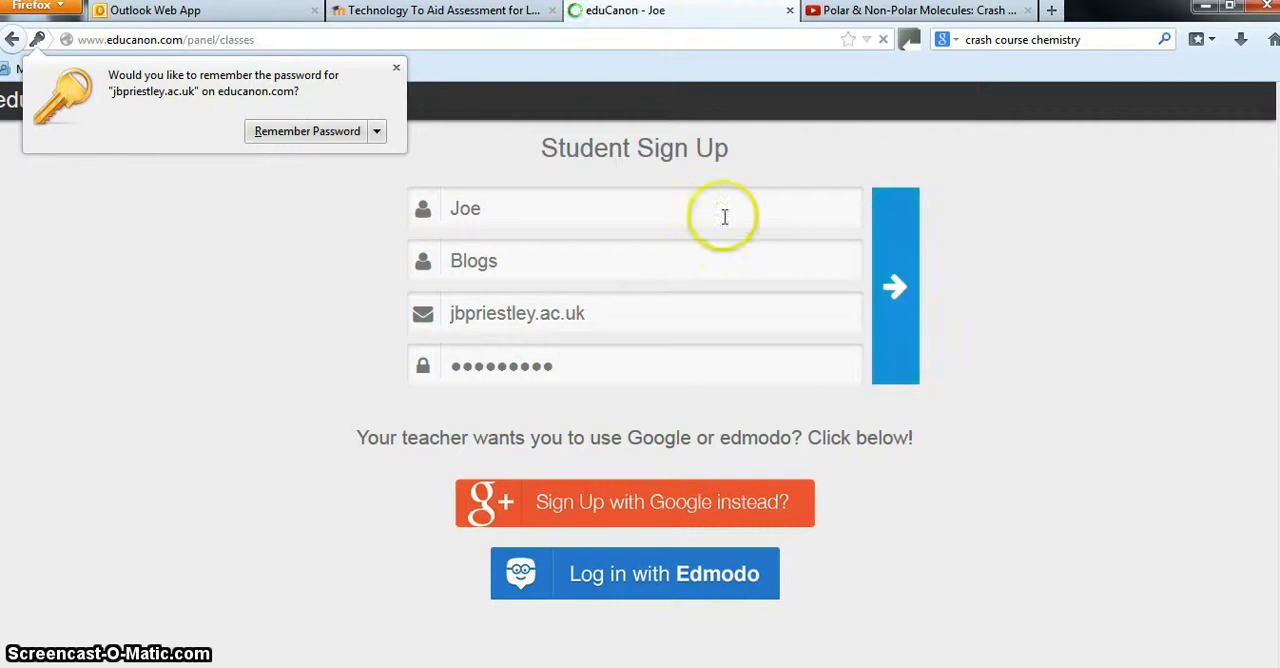
click(396, 67)
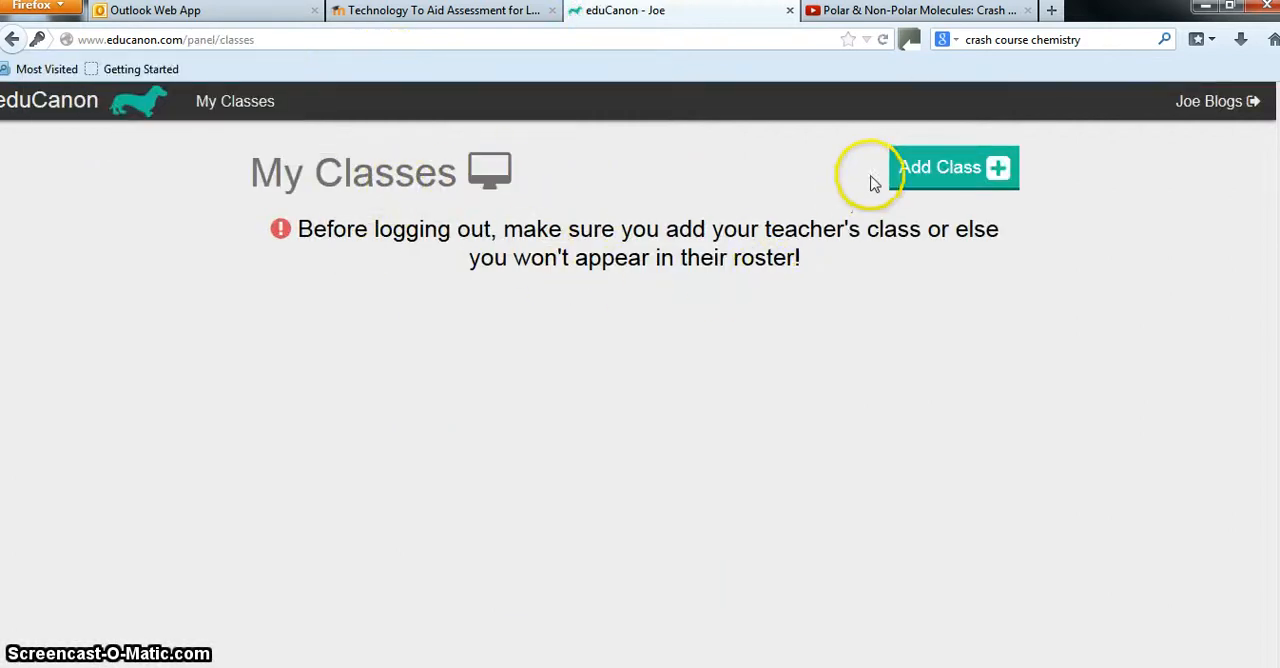
click(944, 170)
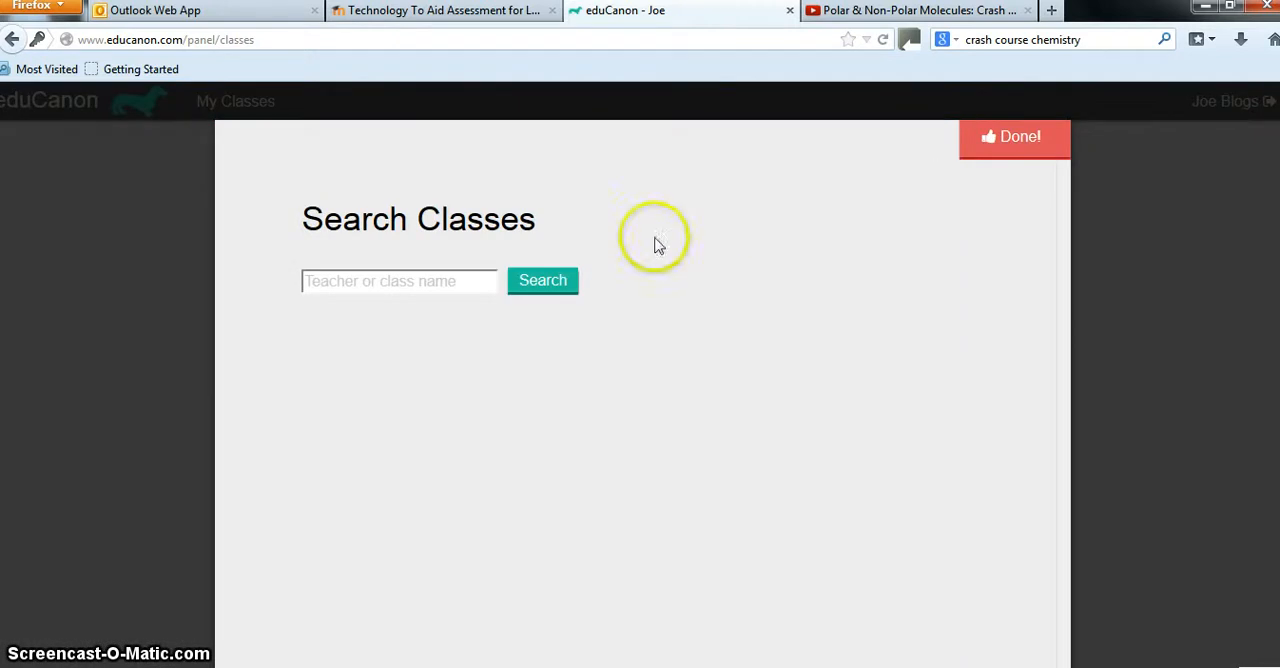
Try to find the class by searching for its full name and for the teacher's first name
click(436, 282)
text(W)
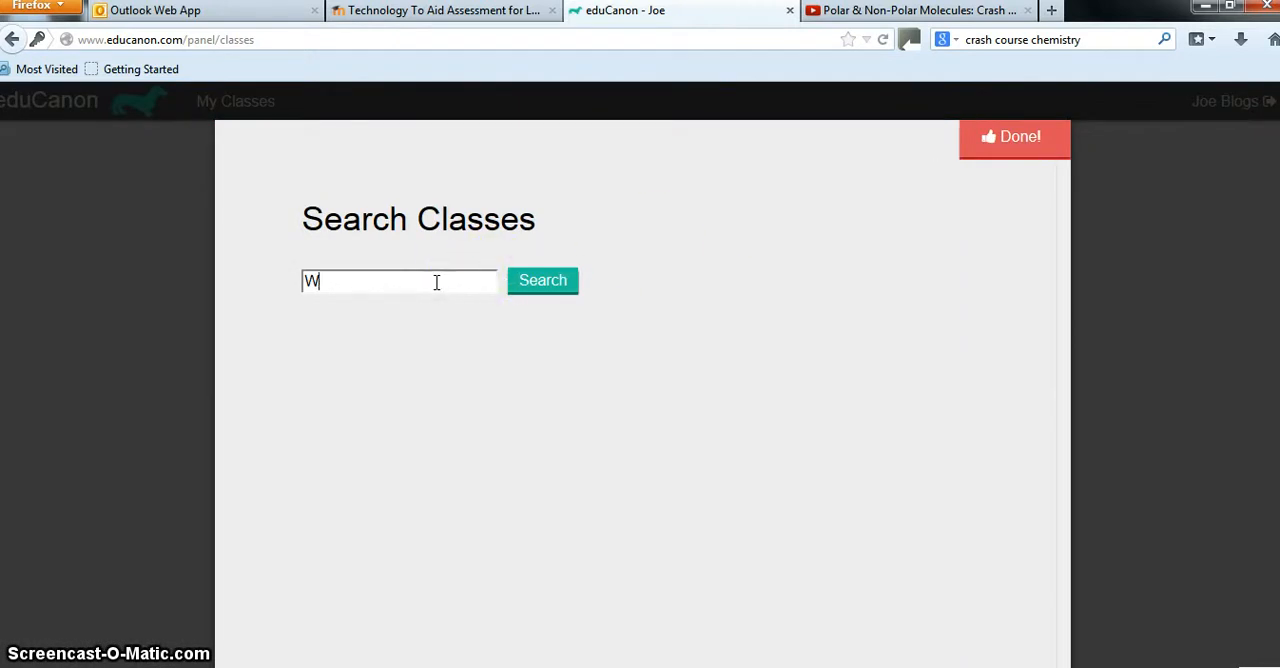
text(endy priestley teachers)
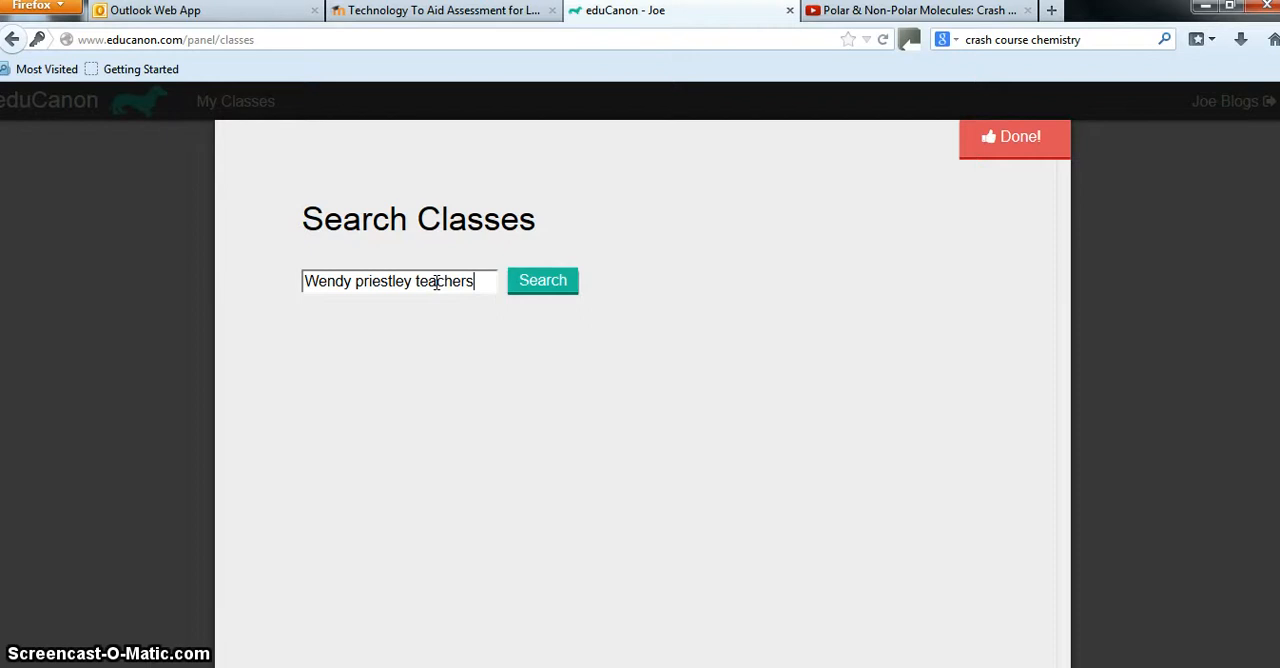
click(530, 288)
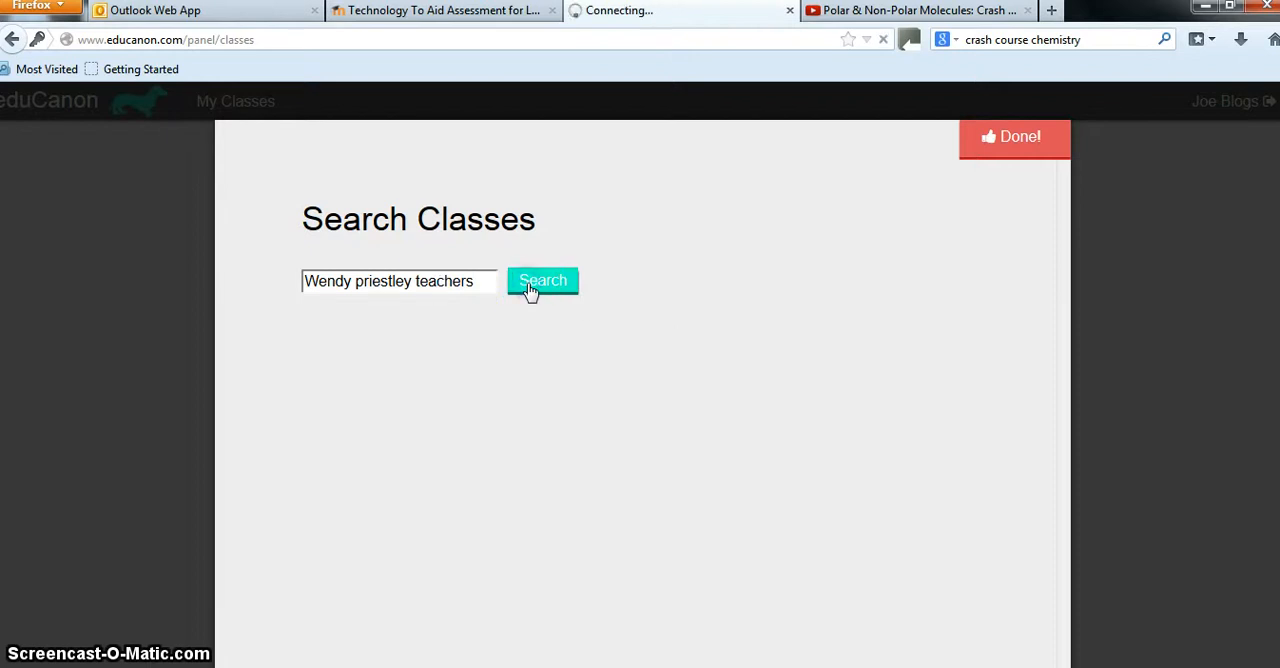
click(355, 288)
text(Wendy)
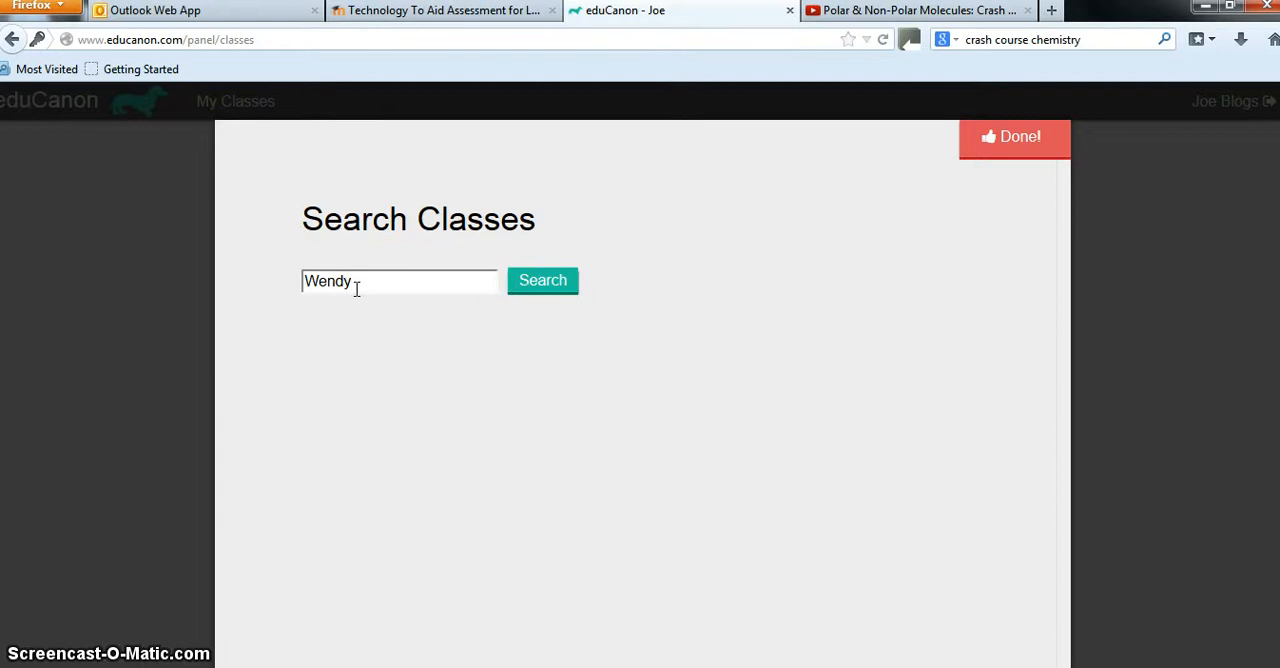
click(548, 283)
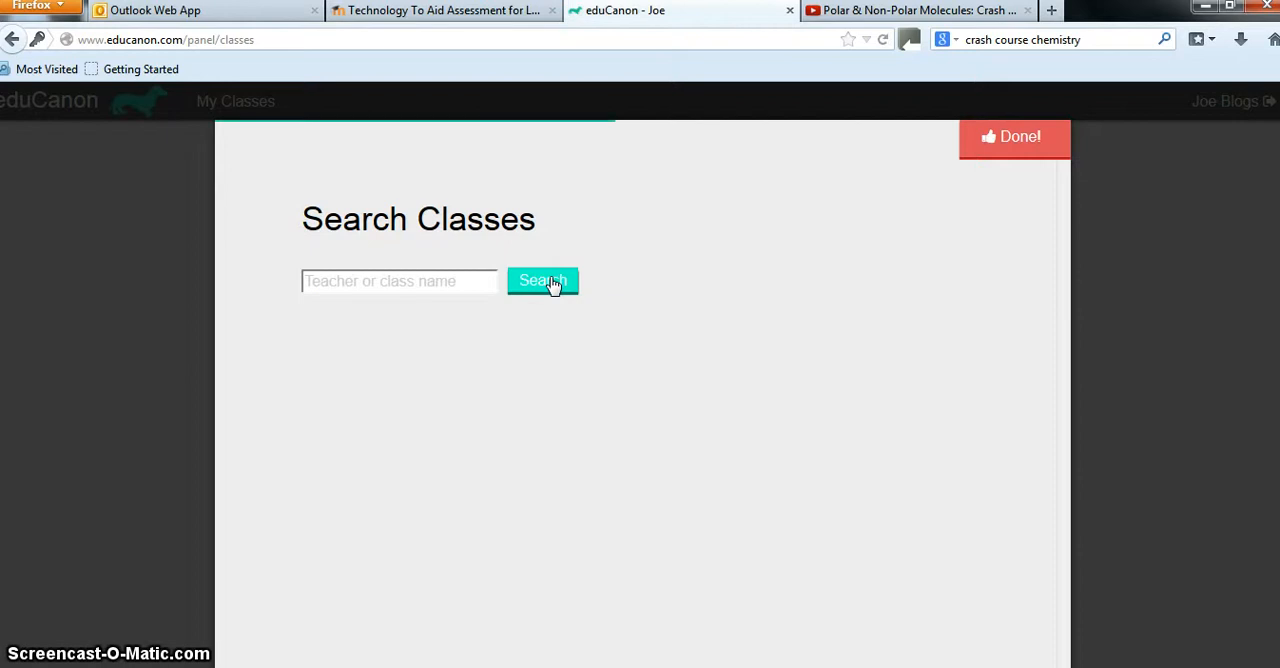
Search the classes for "Priestley" and add the teacher's class described as for Priestley teachers to the student's class list
click(405, 281)
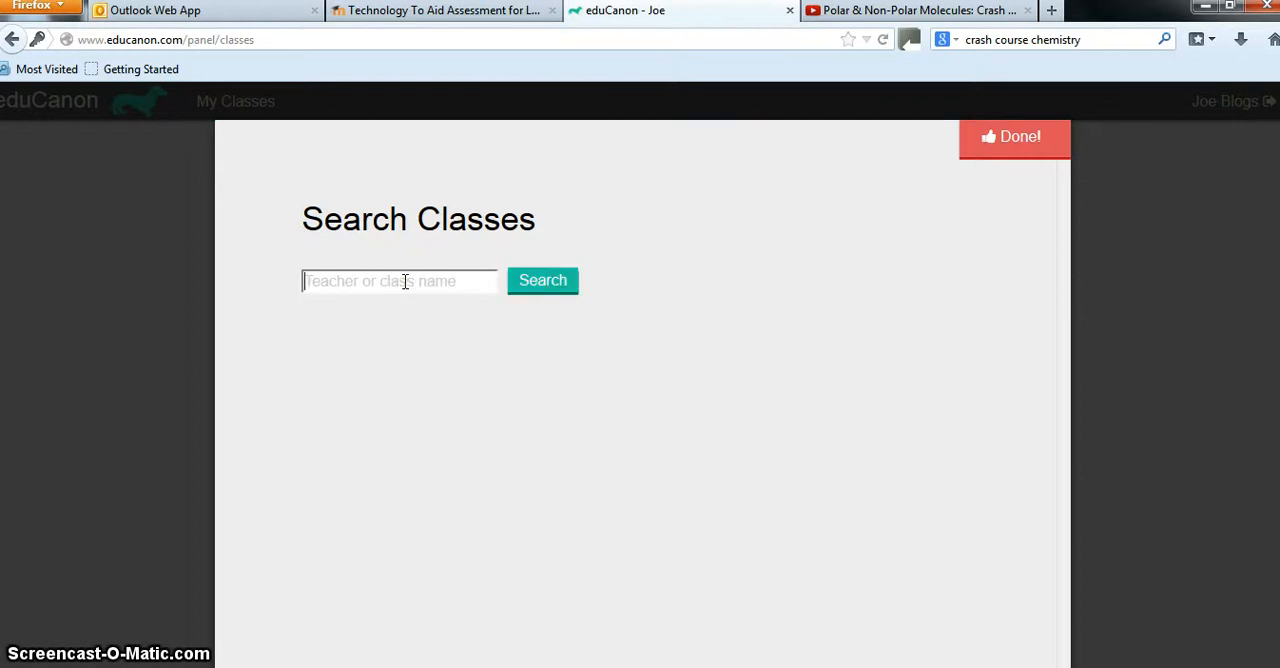
text(Priestley)
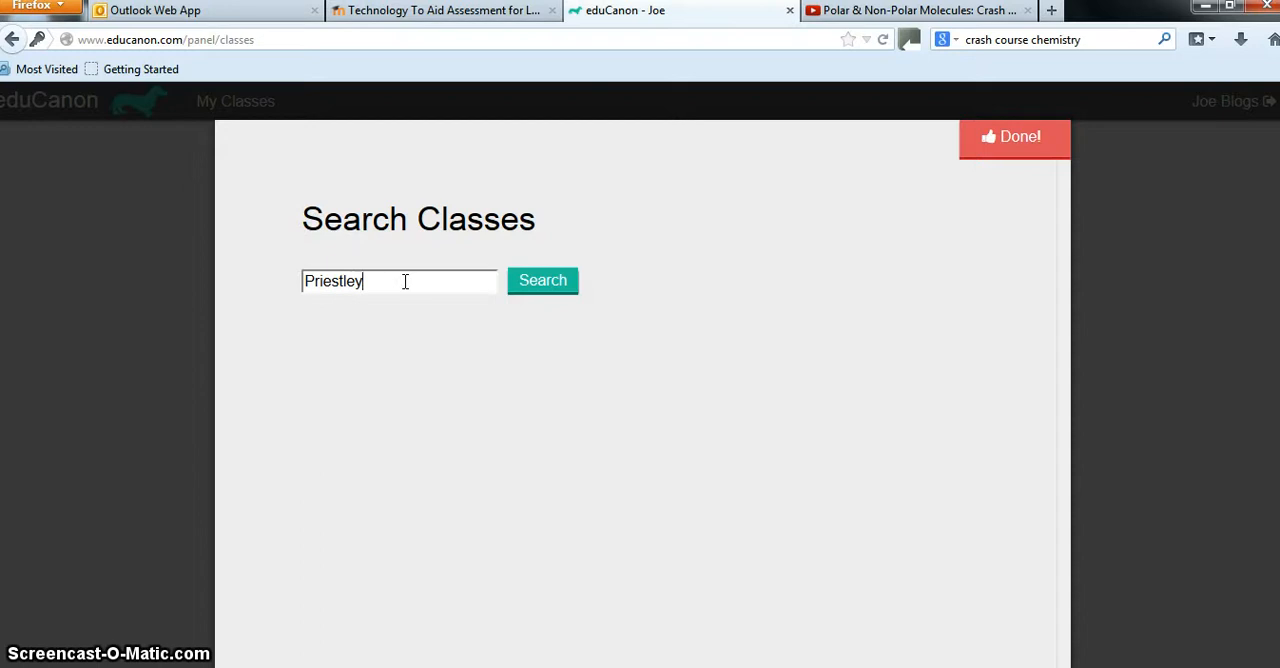
click(536, 285)
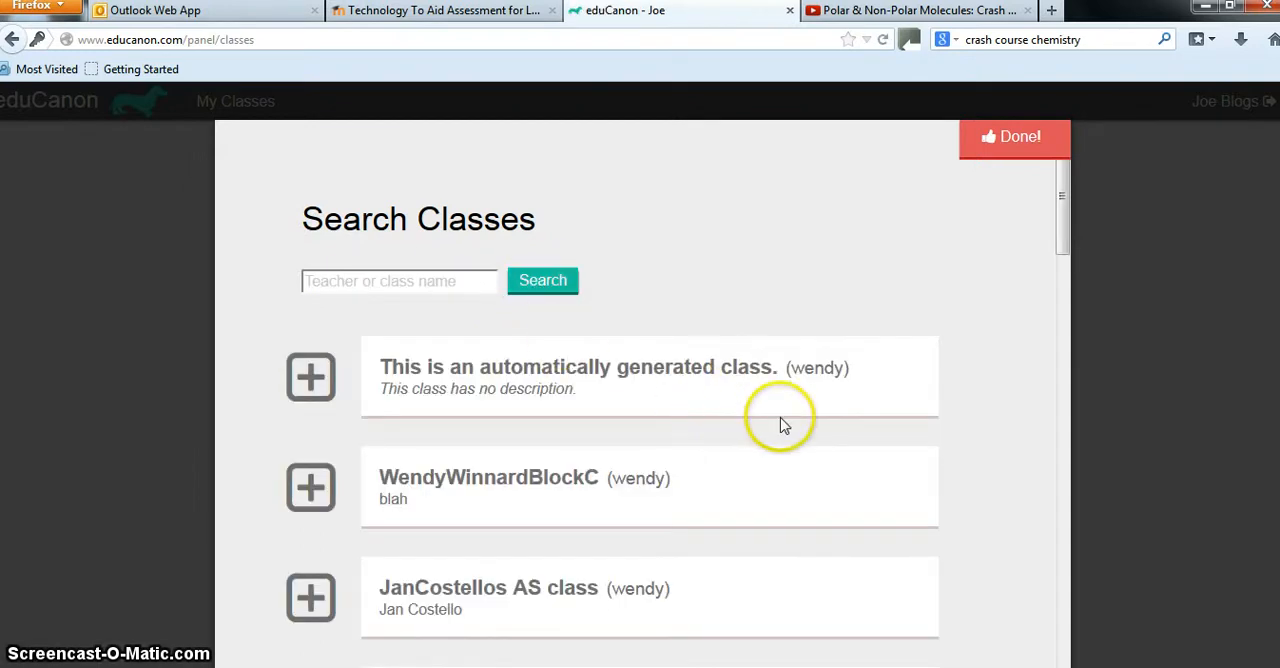
scroll(757, 417, down, 5)
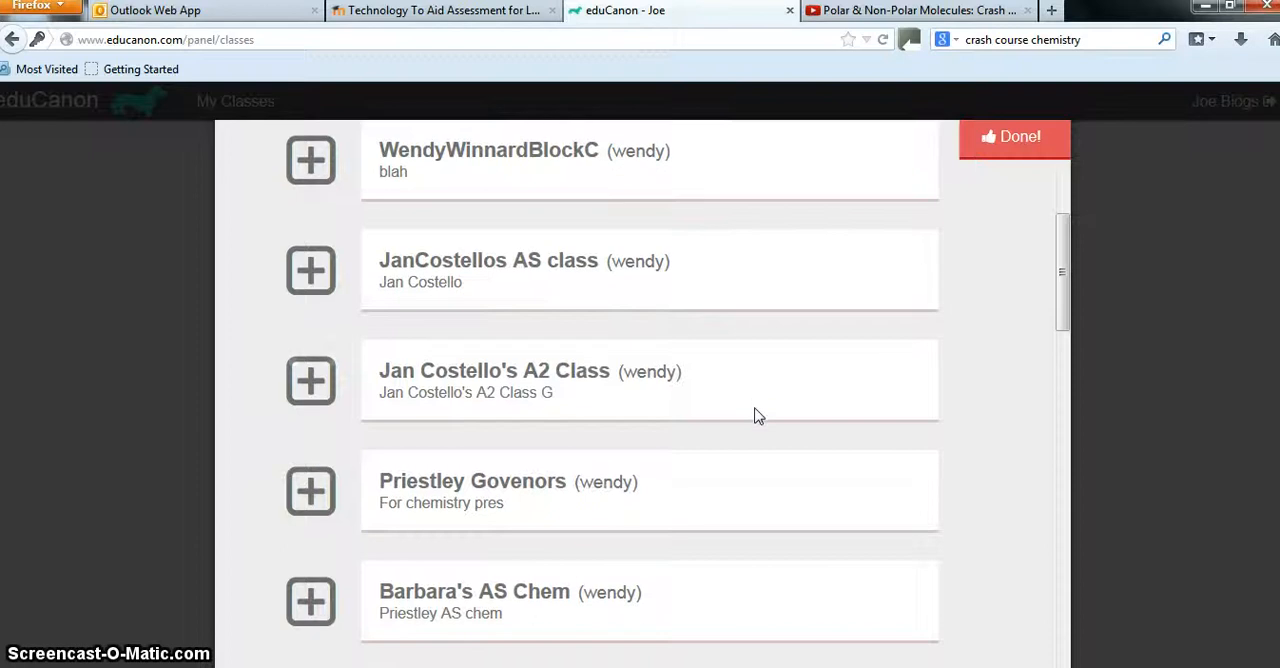
scroll(757, 417, down, 3)
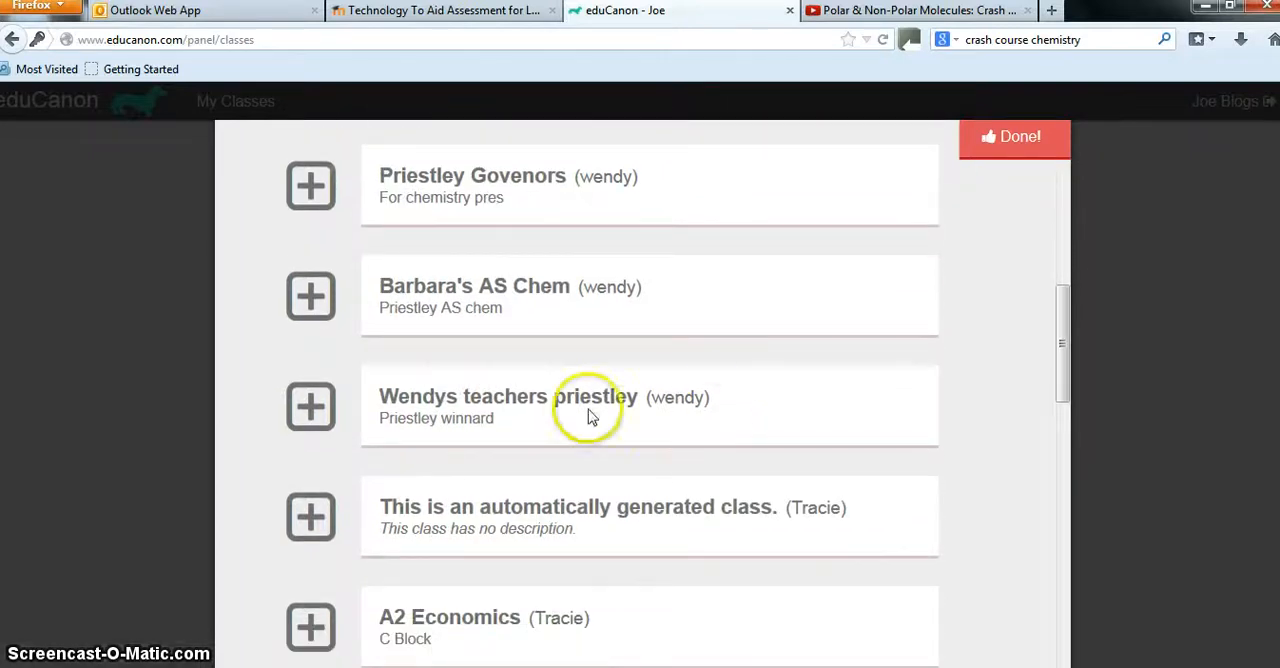
click(306, 408)
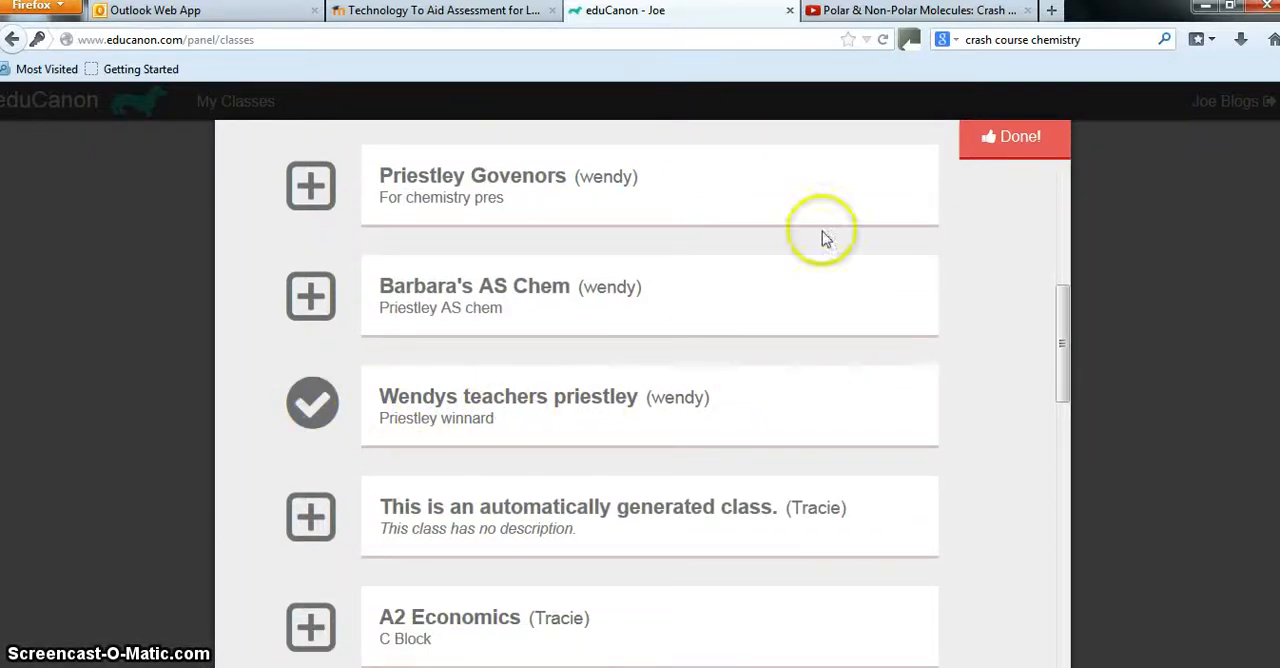
click(1012, 134)
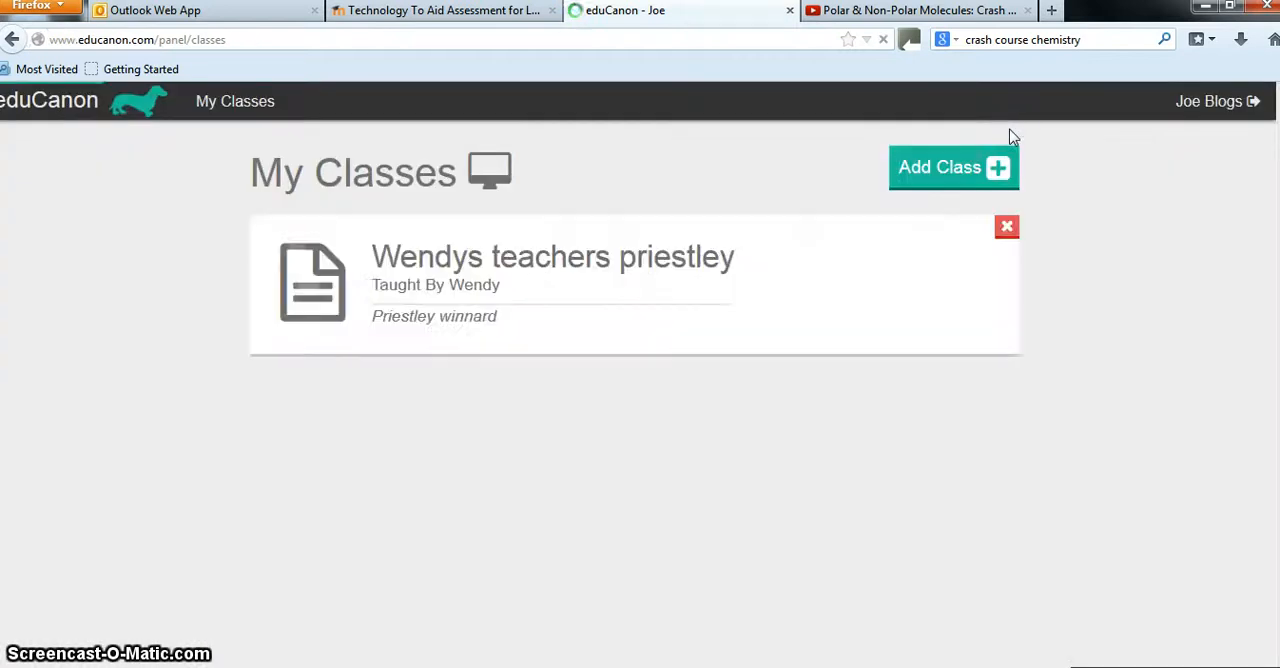
Open the newly added class, show its lessons due soon, and start the "Intermolecular forces" video lesson
click(497, 326)
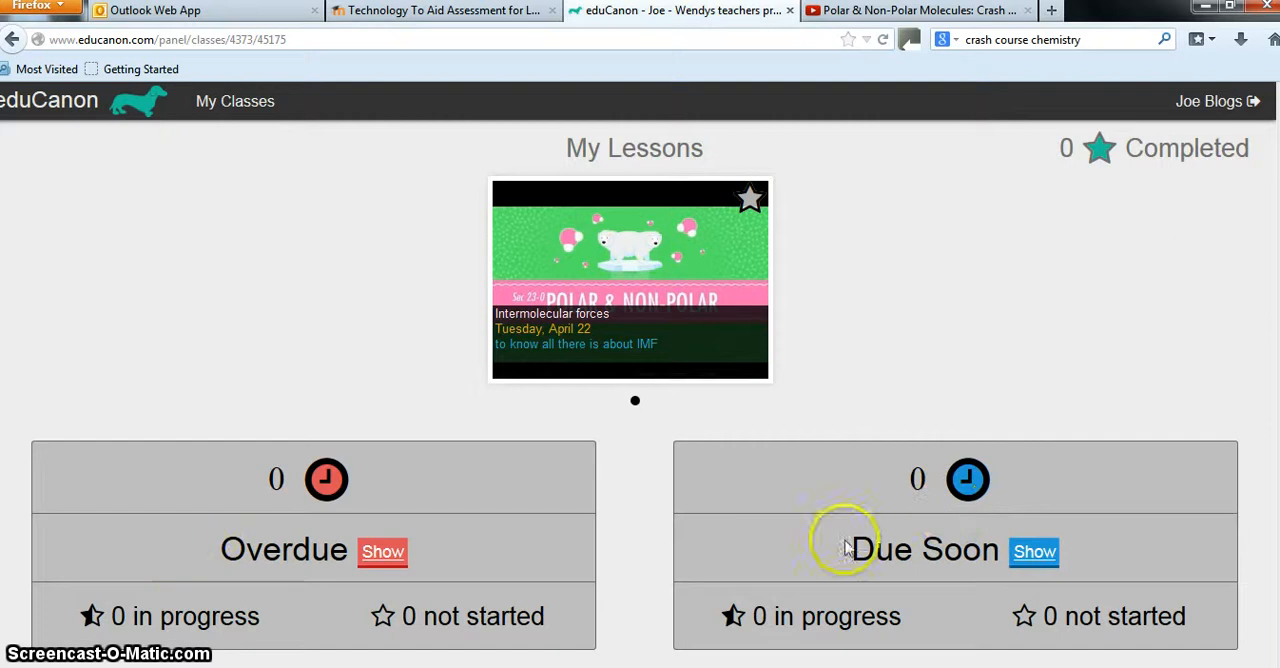
click(1043, 553)
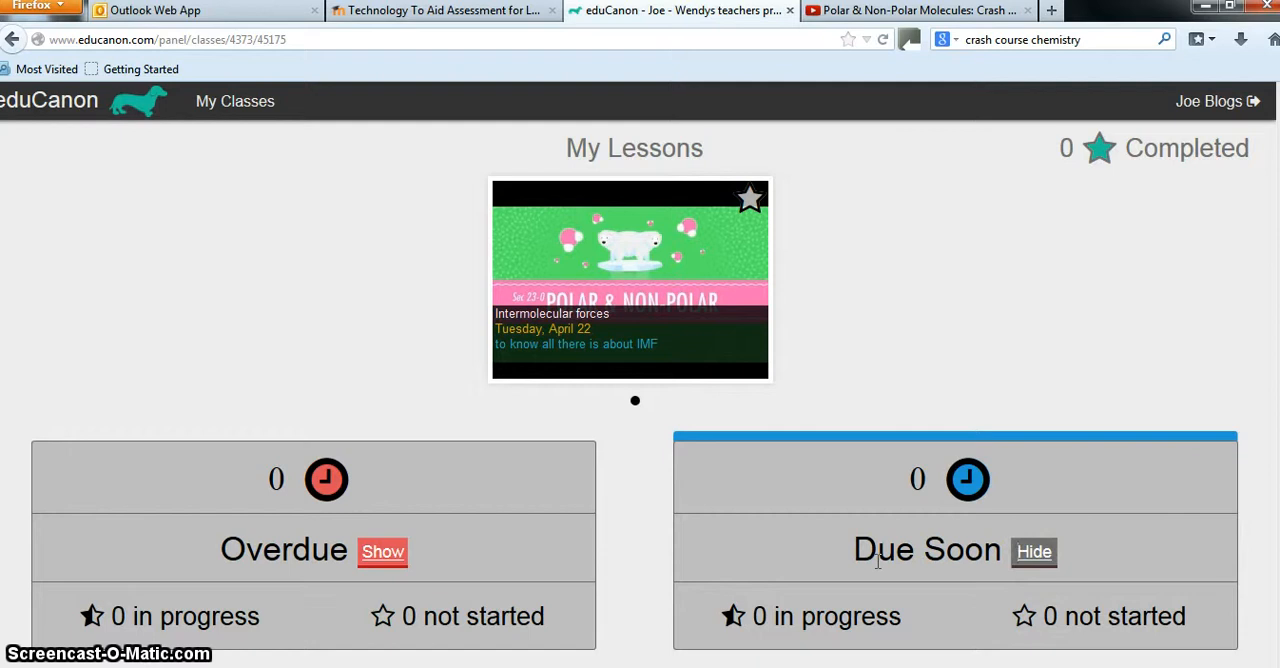
click(749, 363)
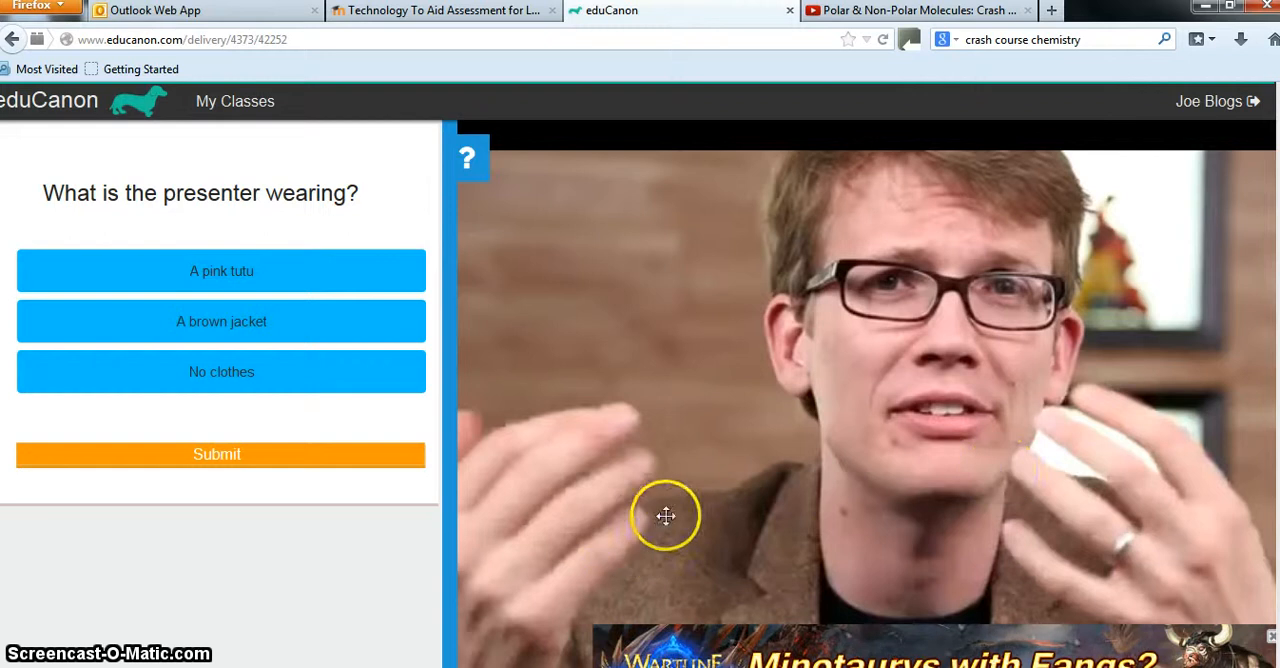
Submit "A pink tutu" as the answer to the question about the presenter's clothing and continue the video
click(248, 276)
click(249, 274)
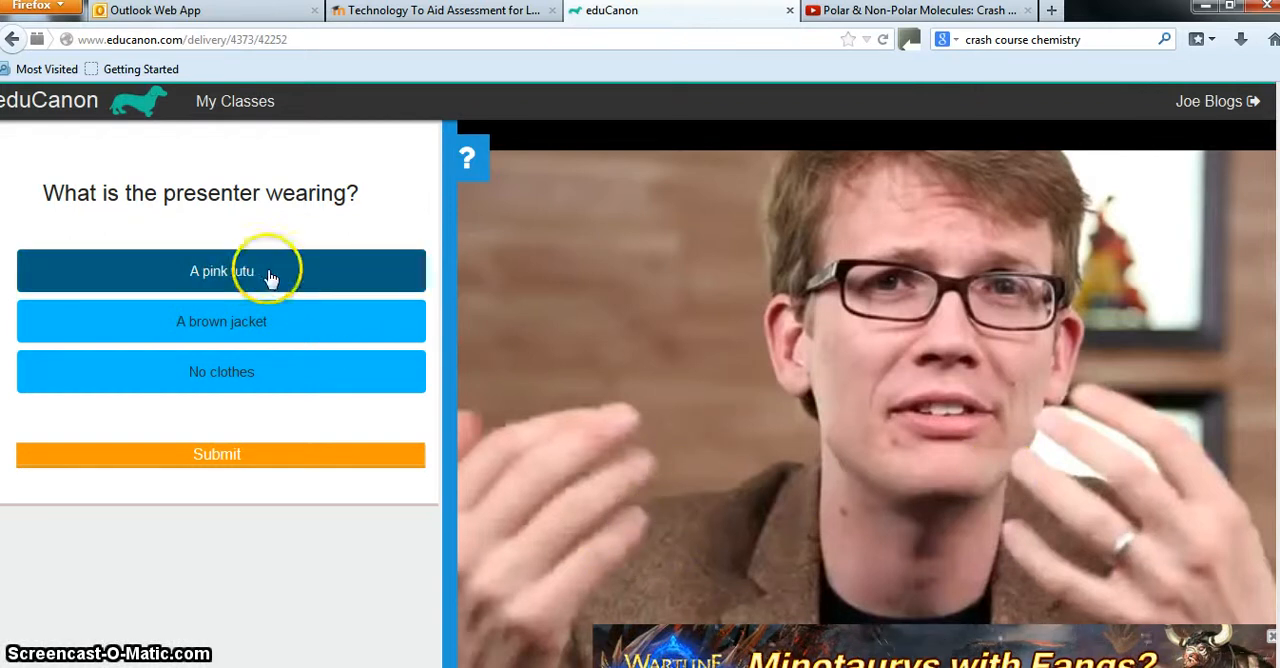
click(250, 458)
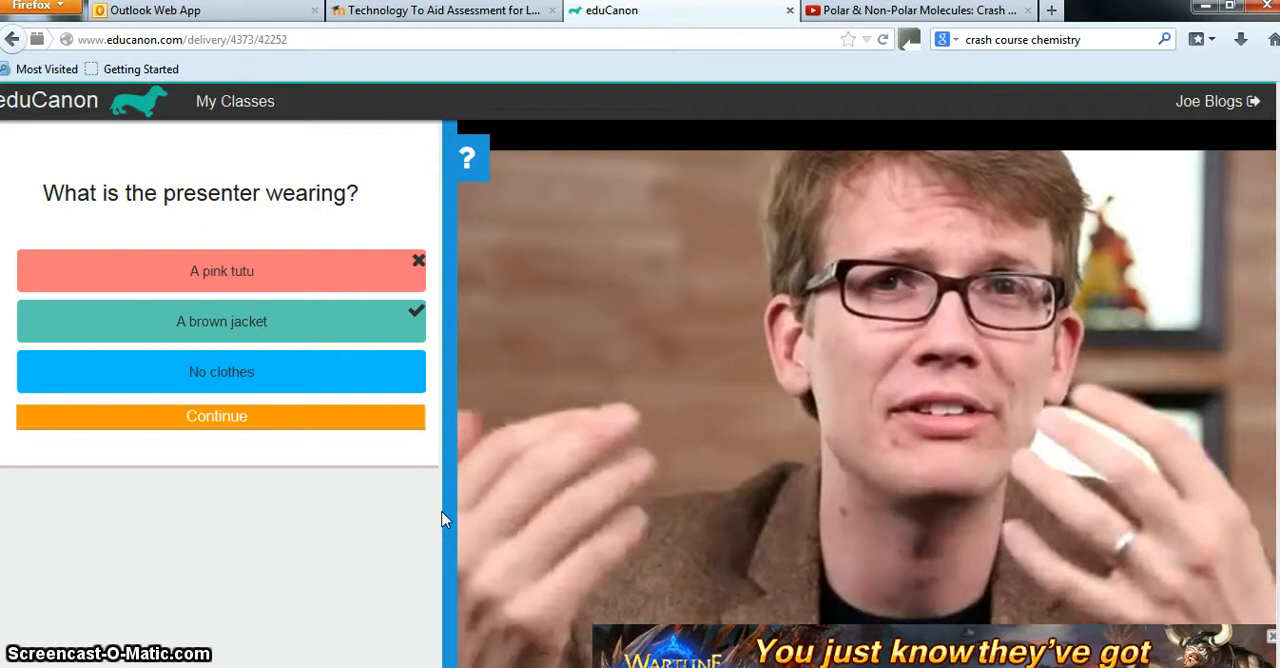
click(262, 418)
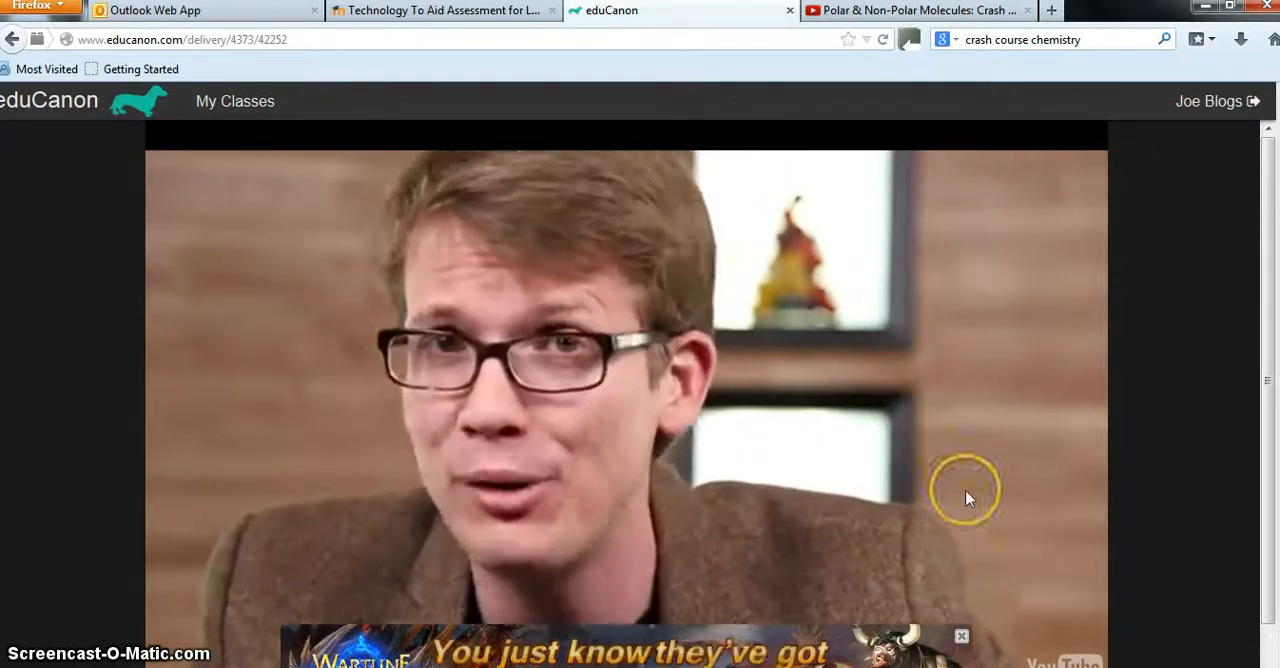
Skip ahead in the video to the chlorine polarity question and submit "non polar" as the answer
scroll(968, 499, down, 1)
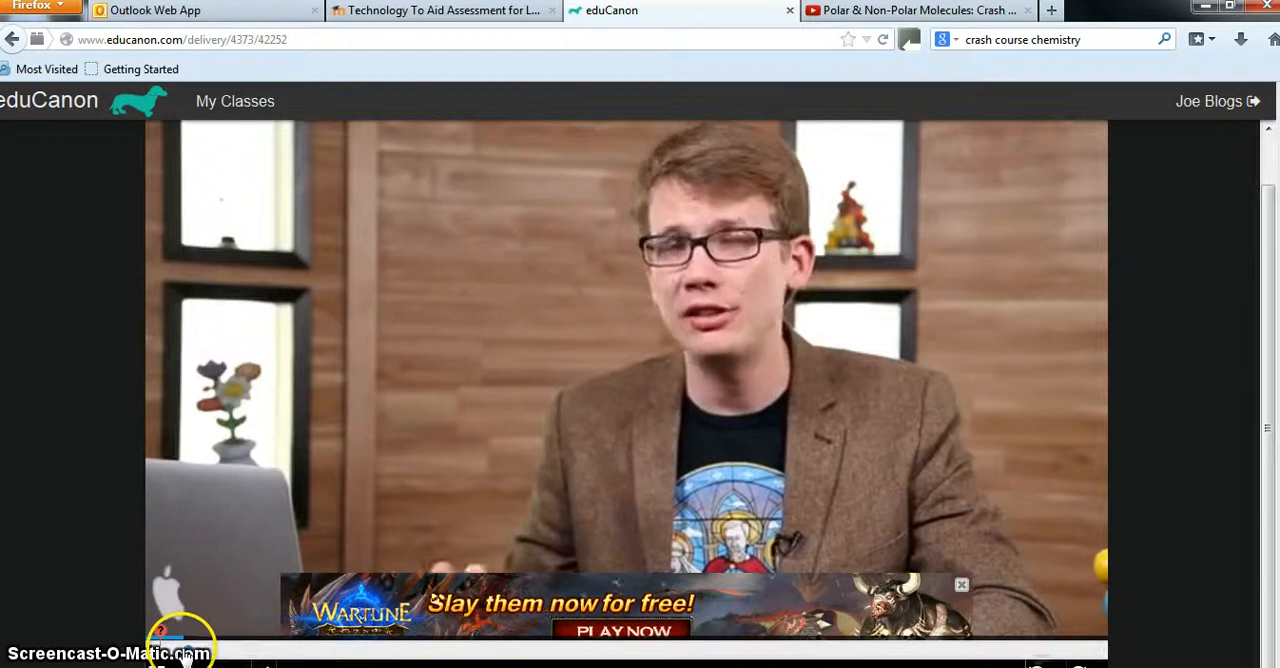
mouse_move(185, 650)
mouse_down()
mouse_move(917, 640)
mouse_move(1010, 660)
mouse_up()
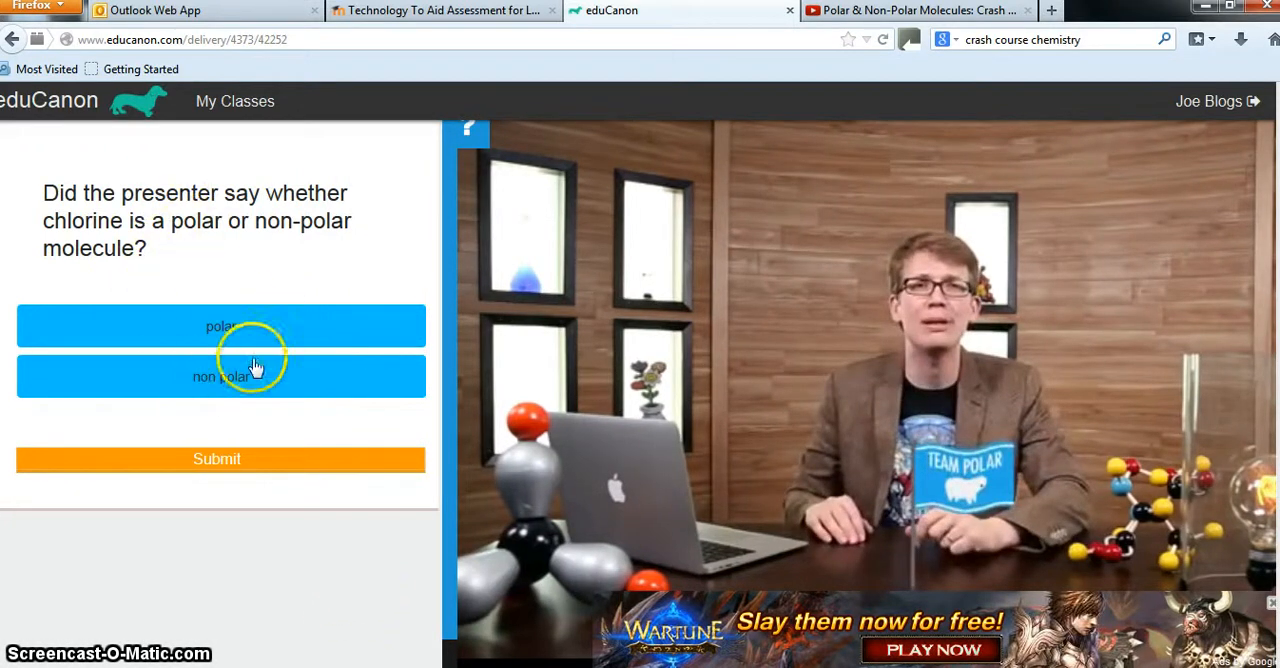
click(257, 388)
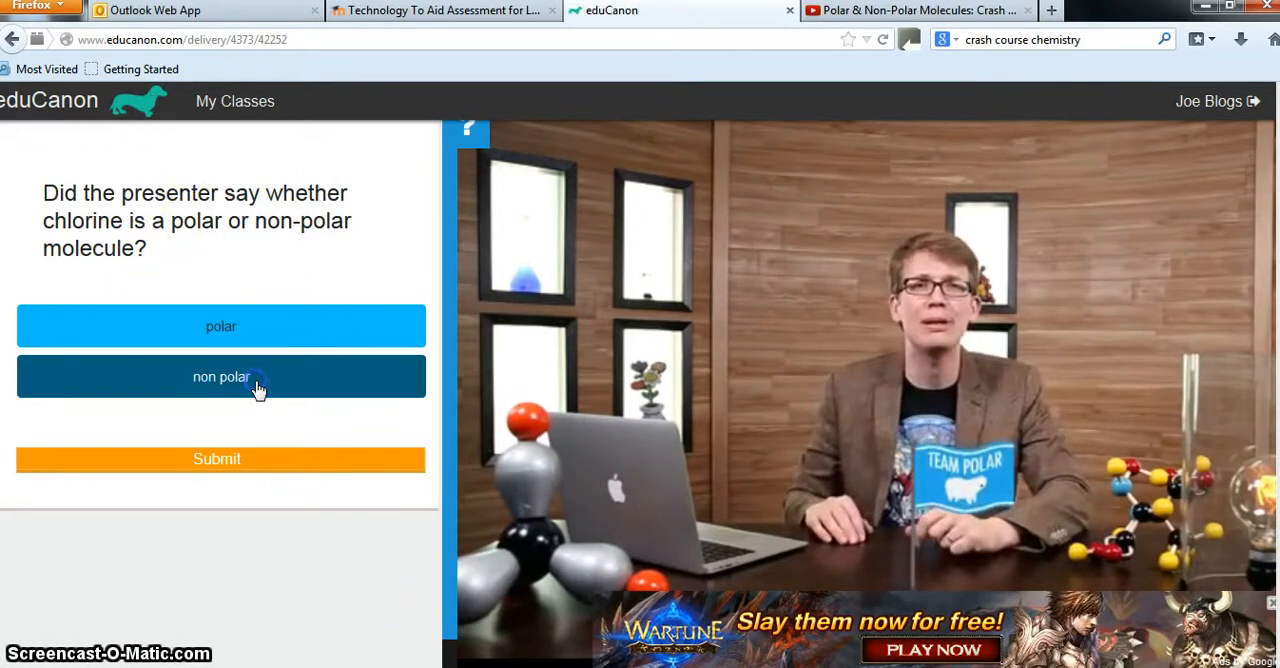
click(246, 462)
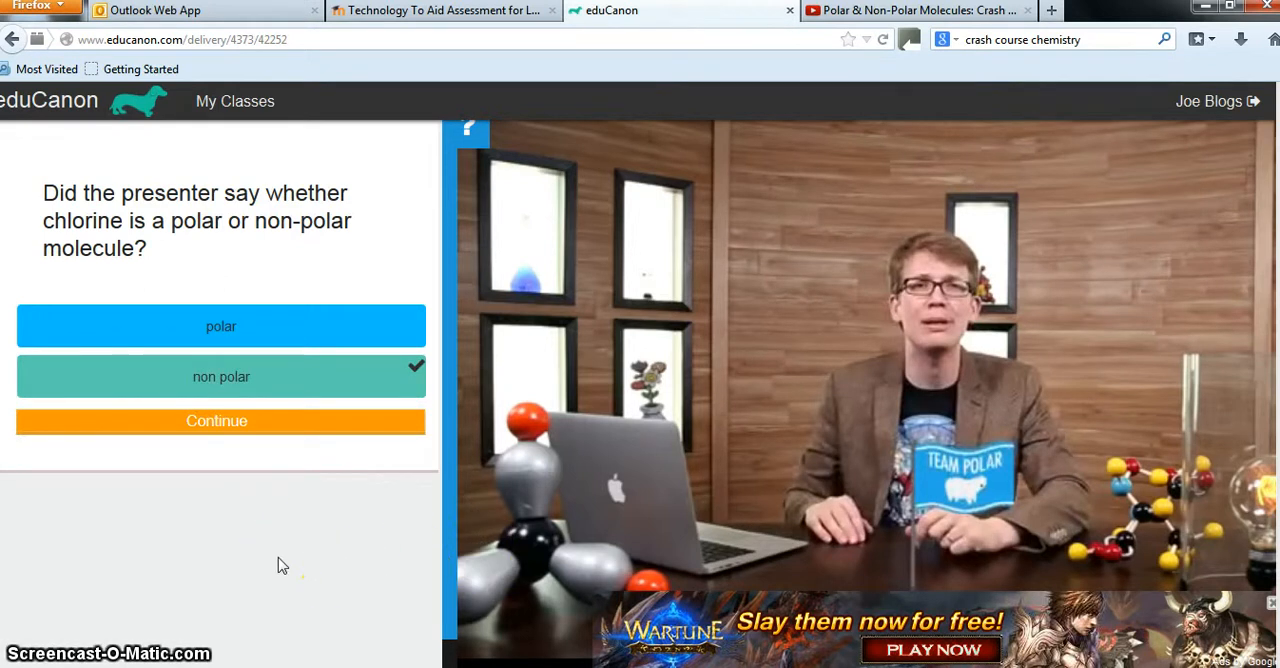
Sign out of the student account and log back in as the teacher with a Google account
mouse_move(1226, 107)
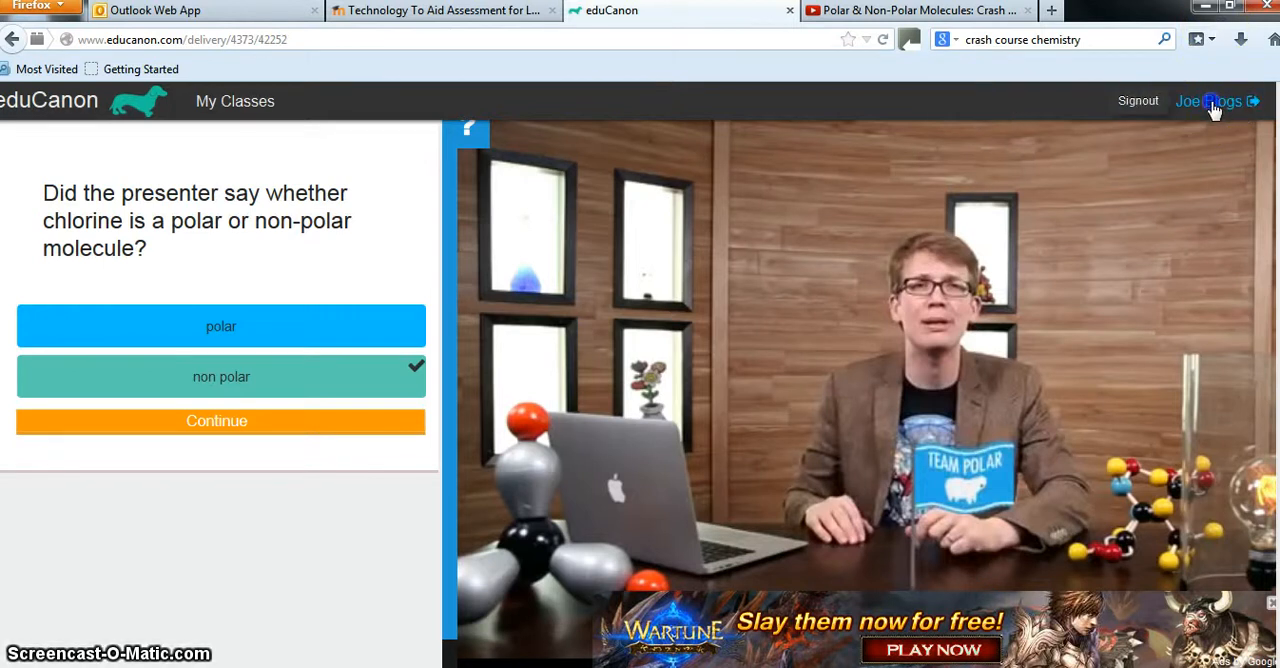
click(1241, 108)
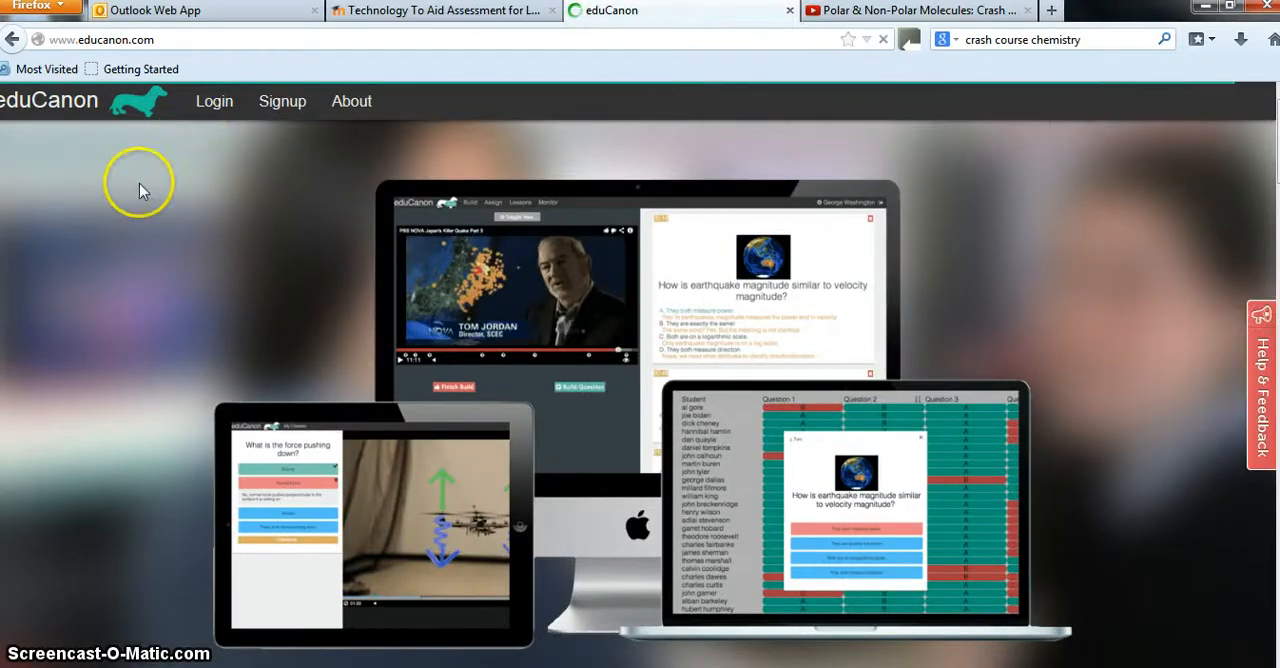
click(226, 108)
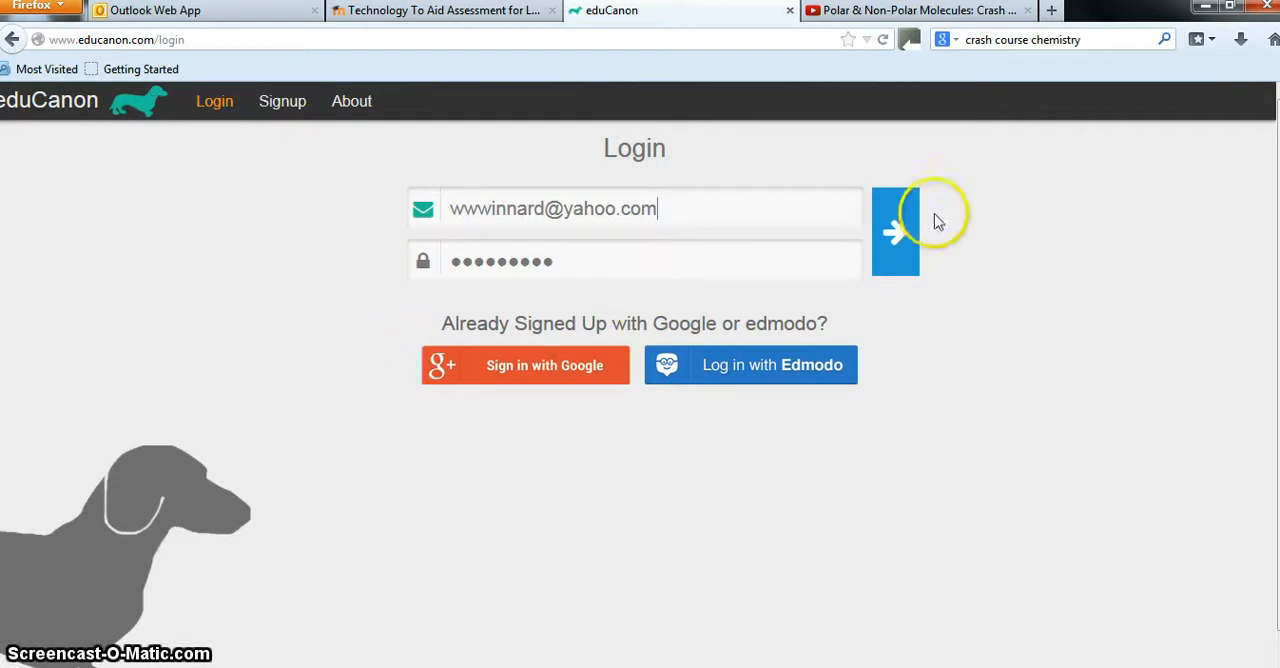
click(518, 384)
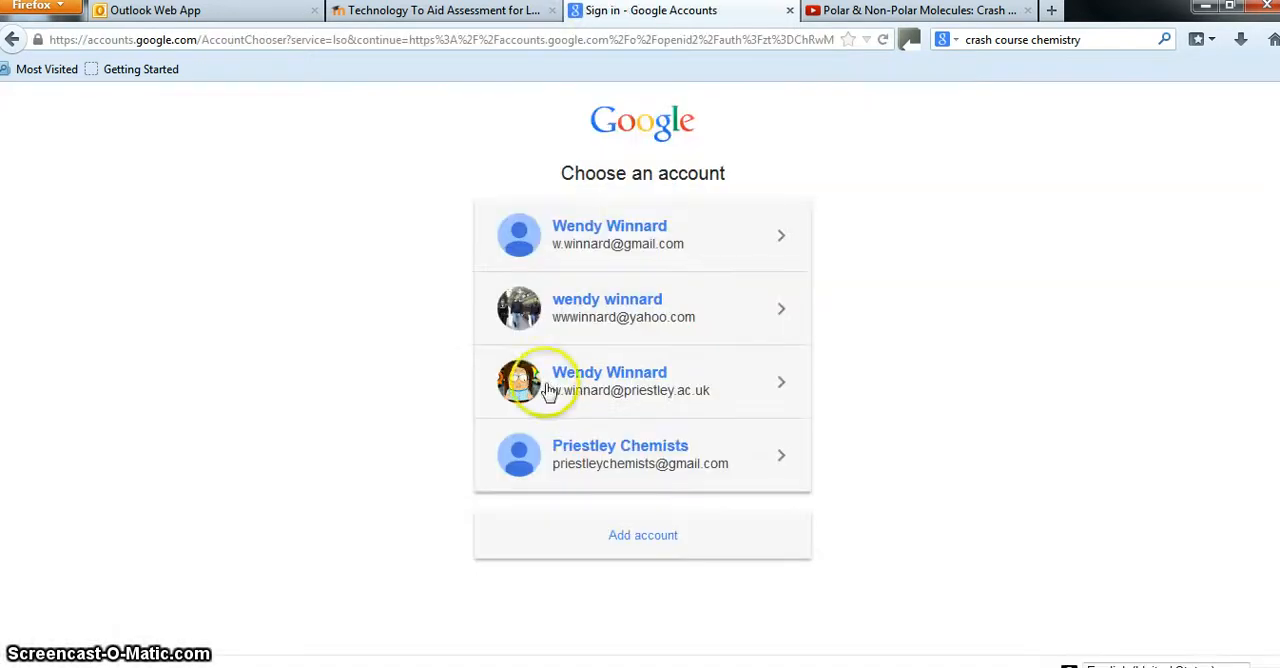
click(608, 450)
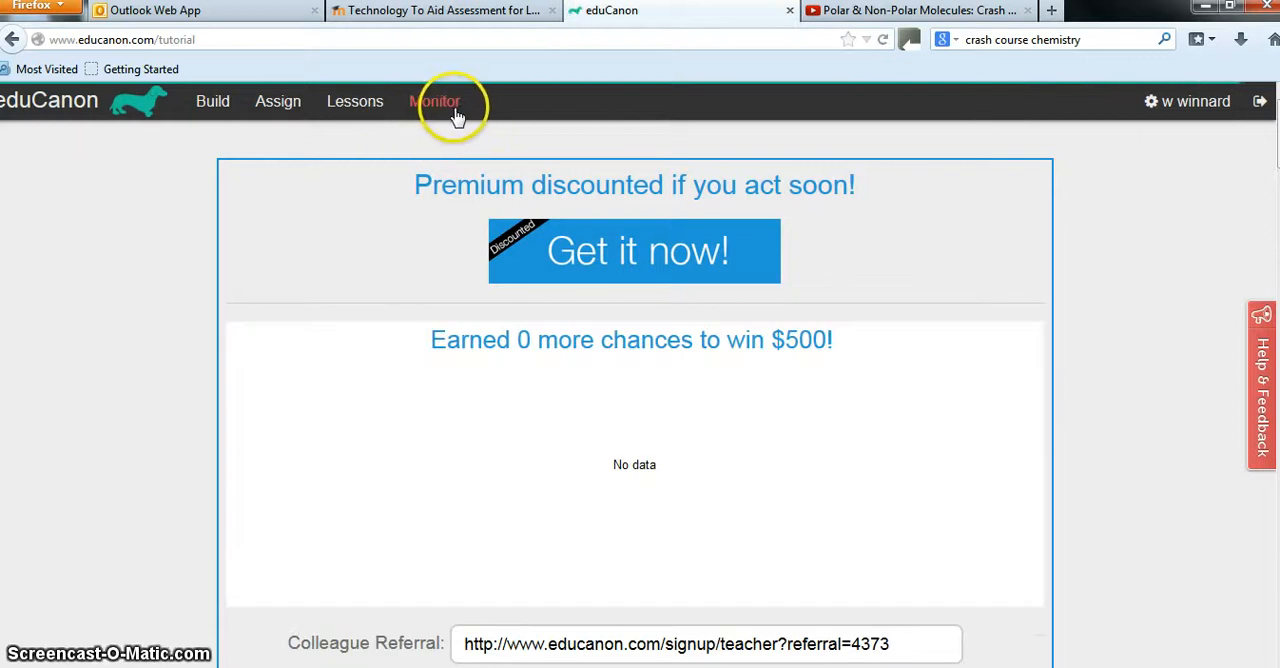
Display the question-by-question results of the "Intermolecular forces" lesson for the class the student joined
click(452, 112)
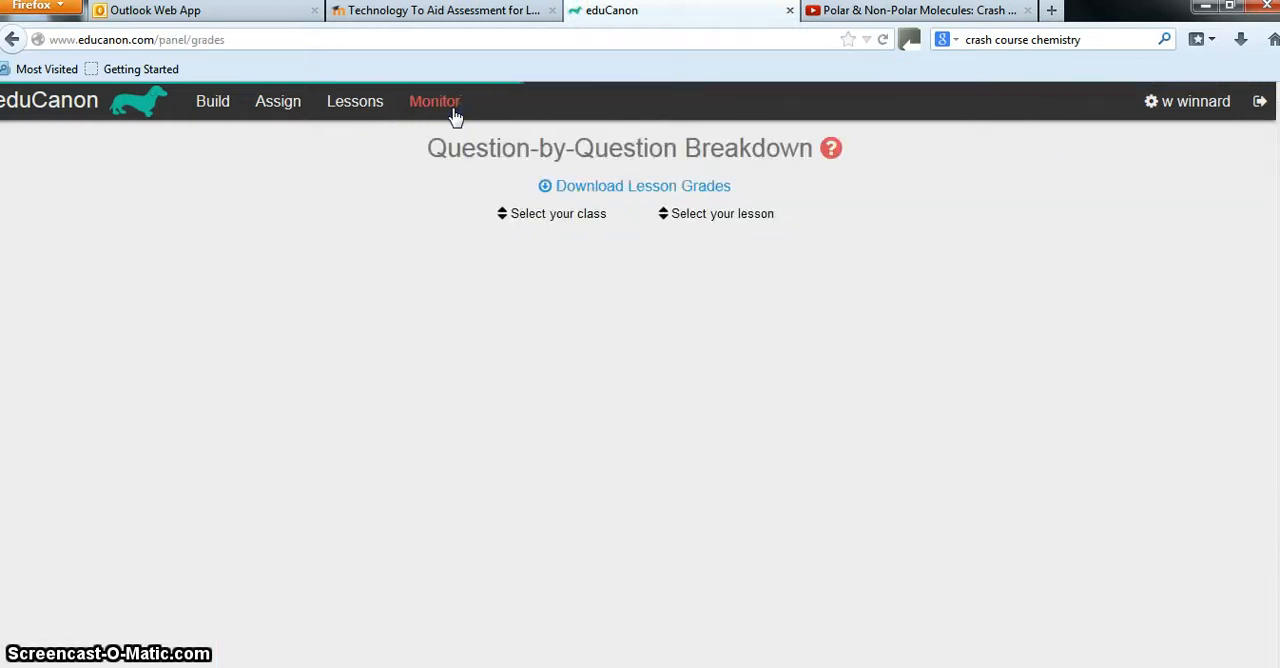
click(518, 216)
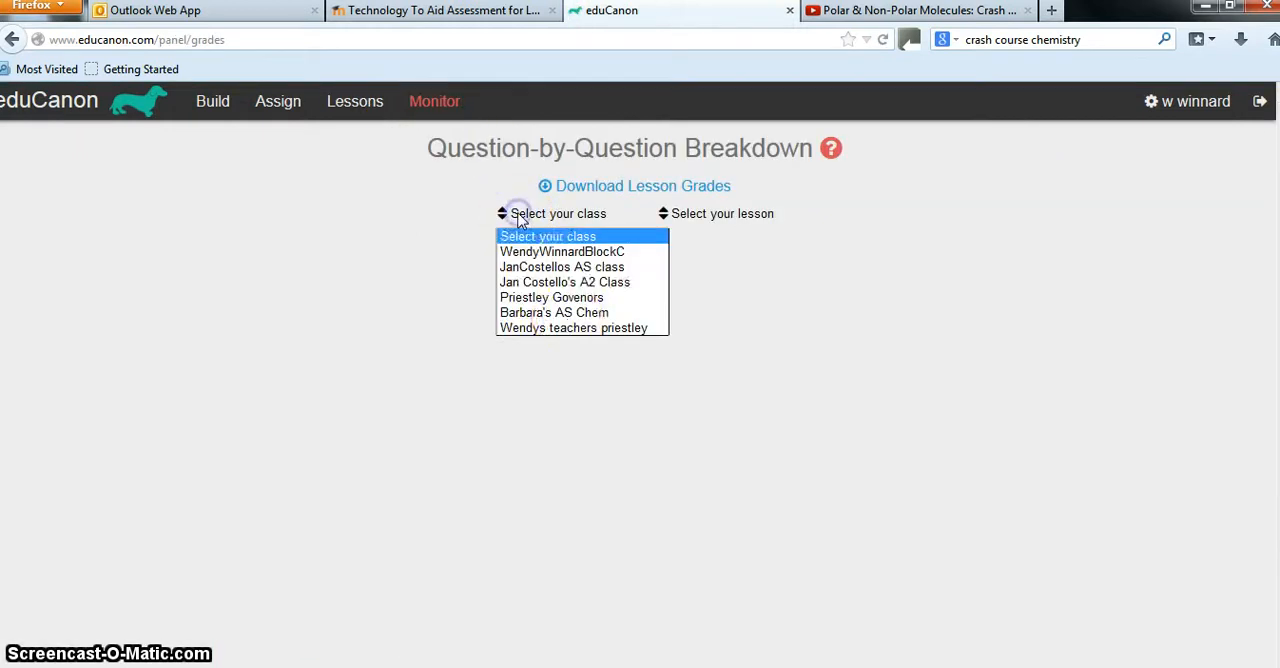
click(574, 329)
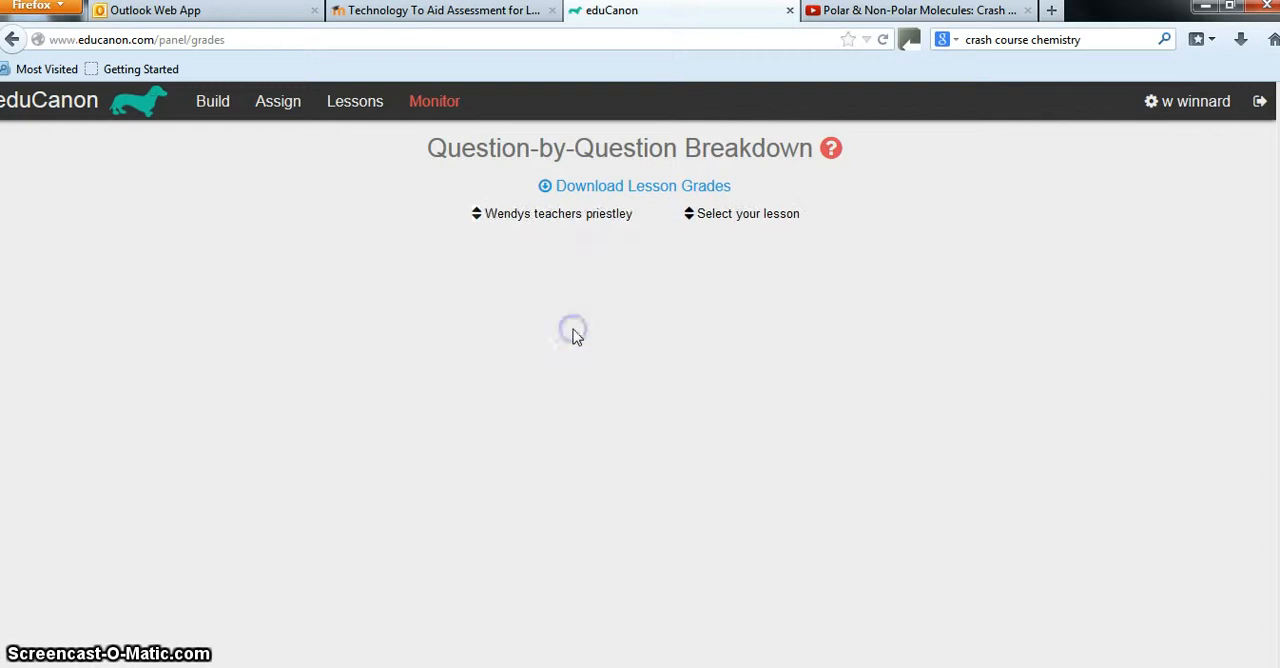
click(716, 220)
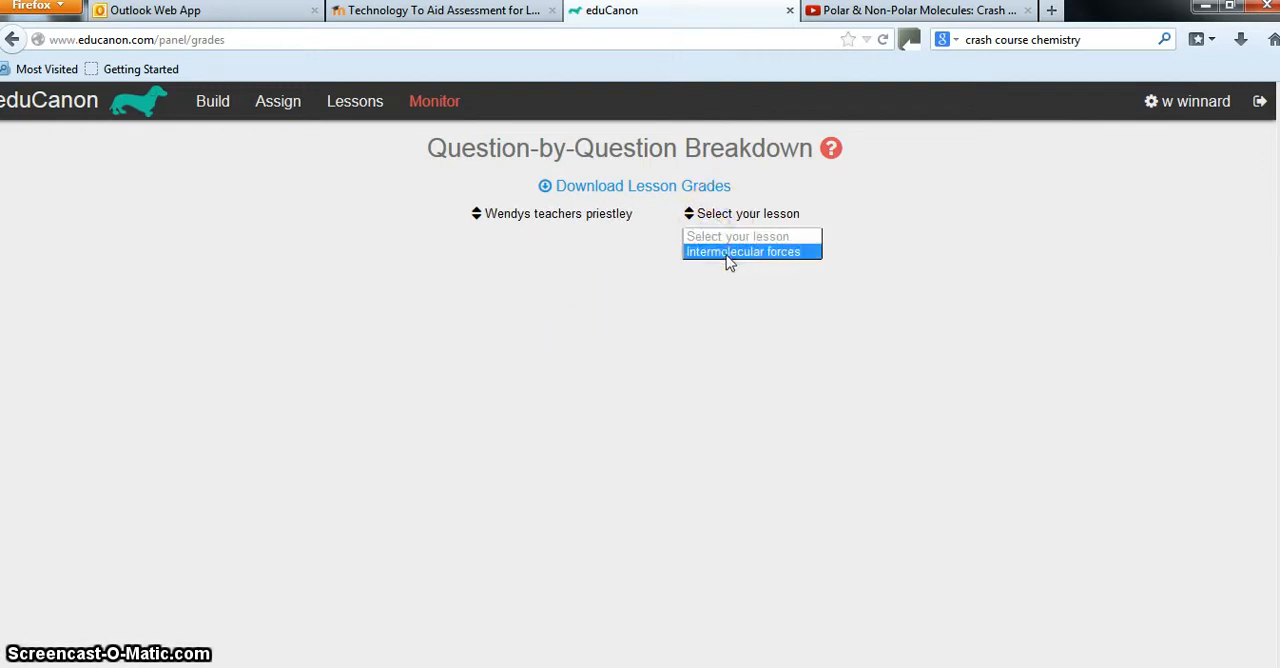
click(726, 254)
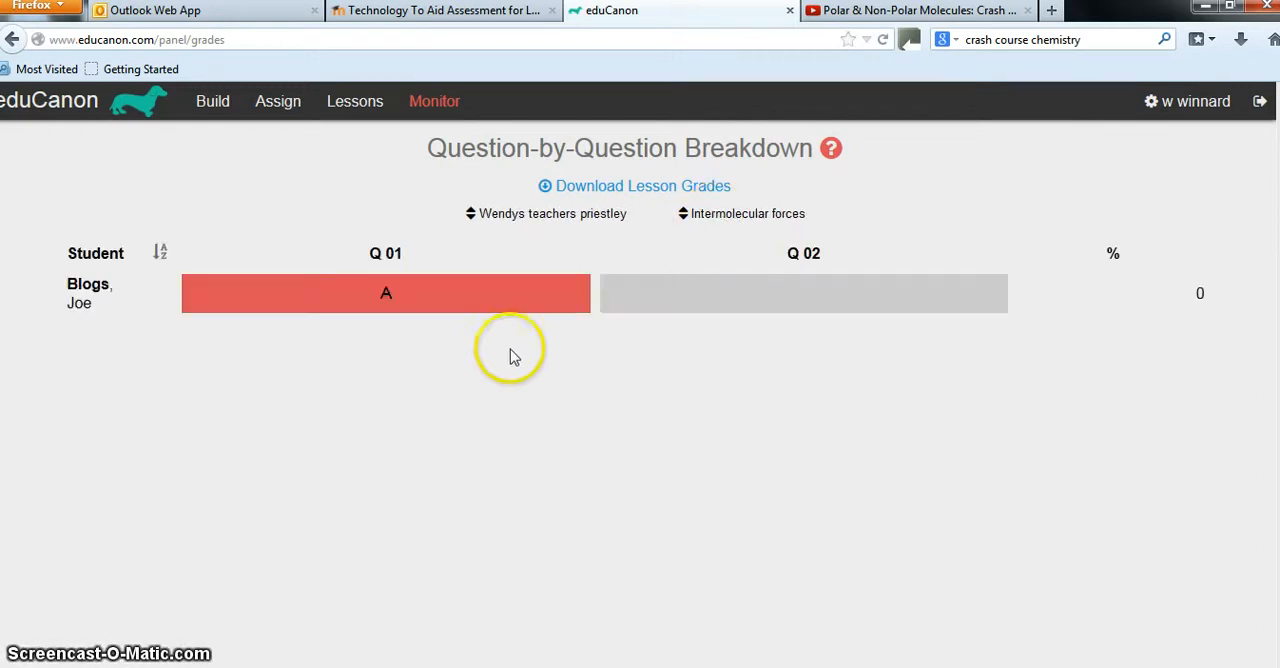